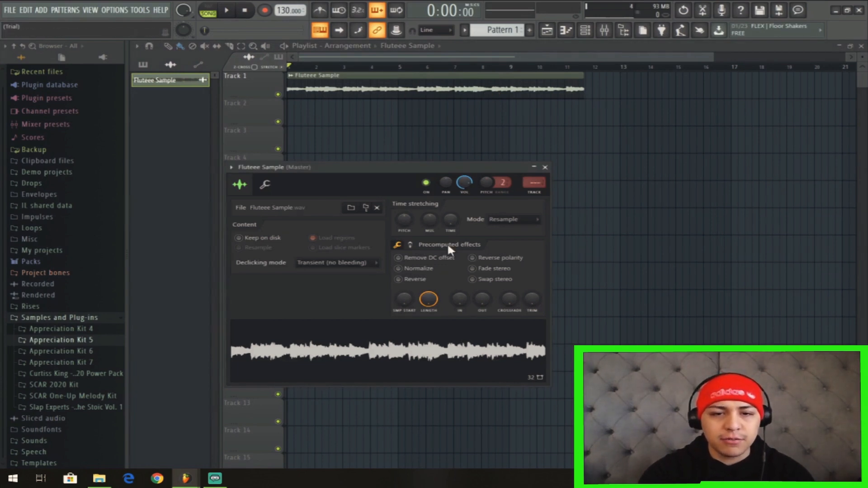
Time-stretch the Fluteee Sample so its clip spans exactly eight bars, and play it back.
mouse_move(449, 220)
left_mouse_down()
mouse_move(449, 192)
mouse_move(452, 228)
left_mouse_up()
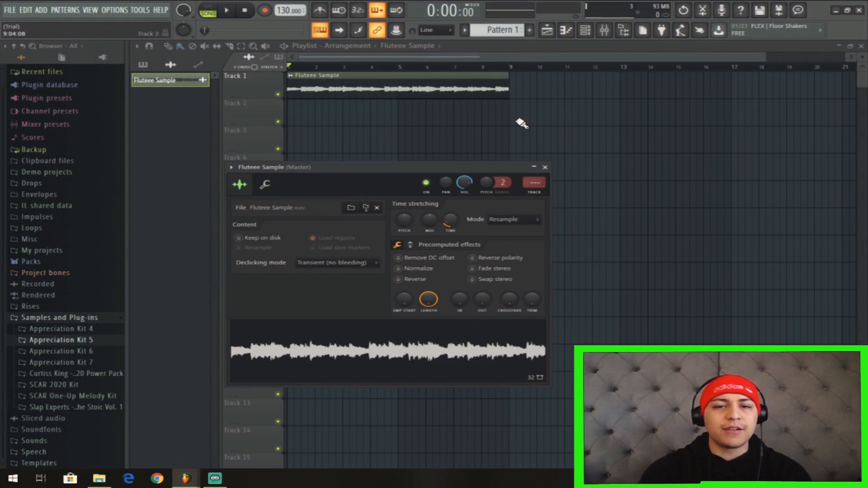
key("space")
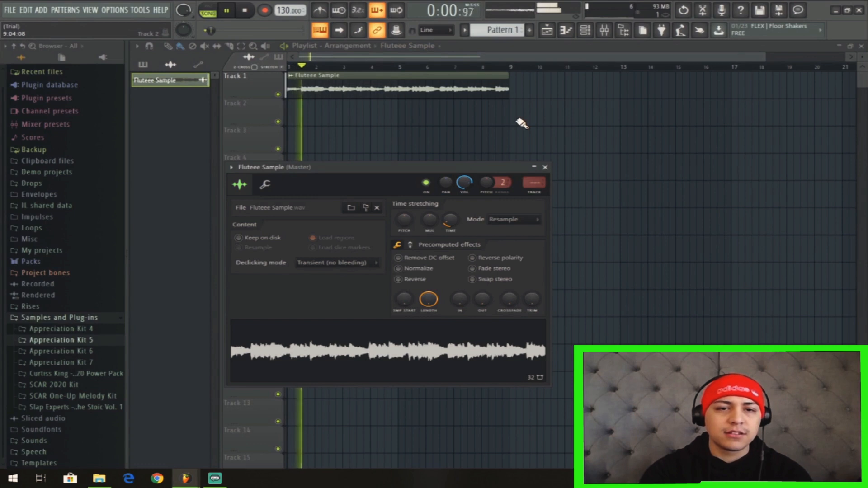
key("space")
key("space")
Set the project tempo to 96 BPM and audition the sample at that speed.
key("space")
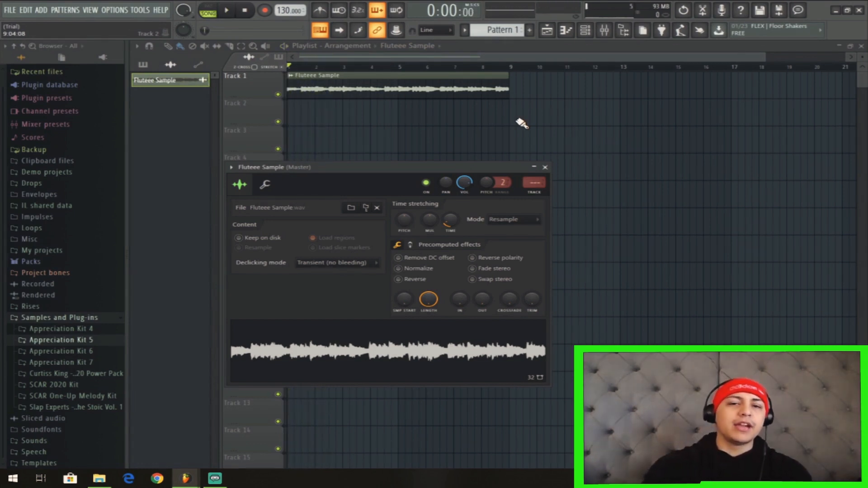
key("space")
key("space")
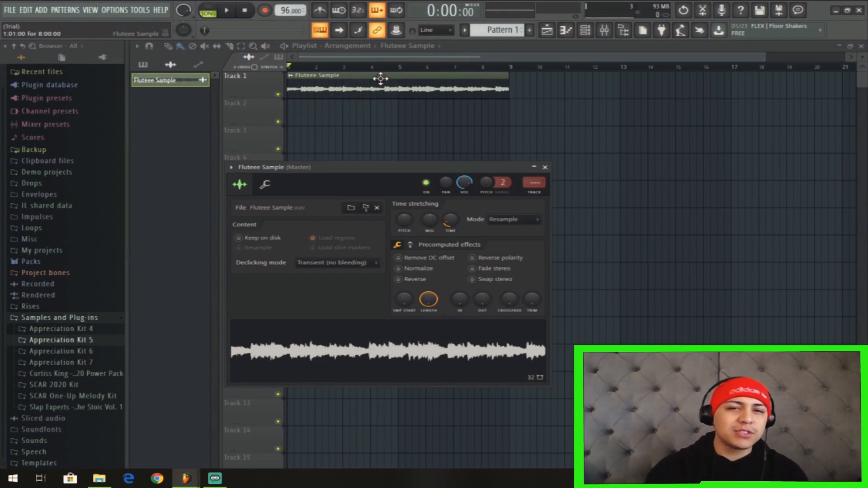
key("space")
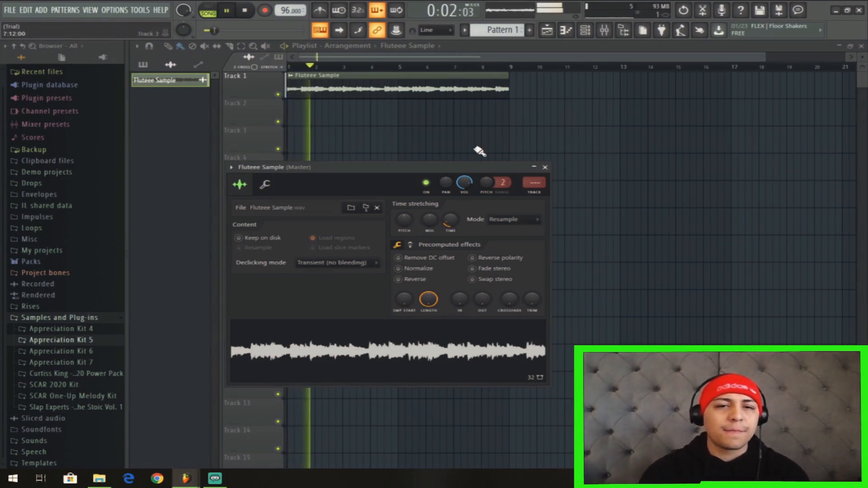
key("space")
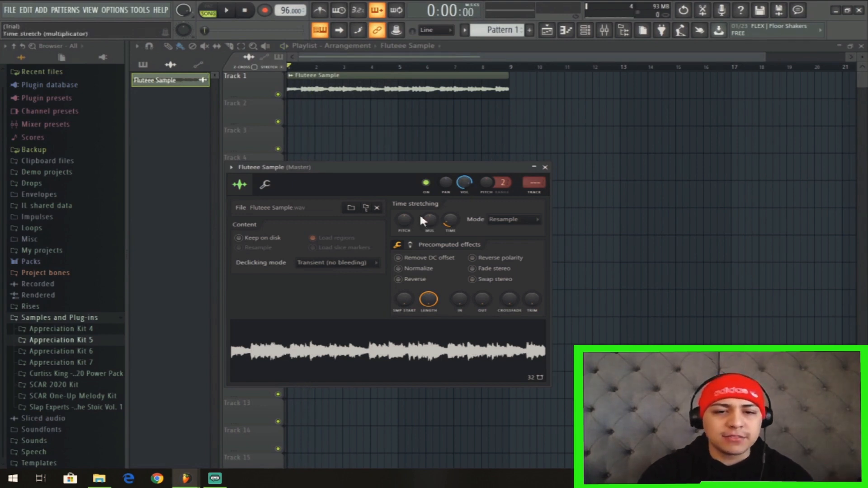
Reset the Fluteee Sample's time-stretching pitch, audition it, and close its channel settings.
left_click_drag(406, 180, 413, 154)
right_click(412, 200)
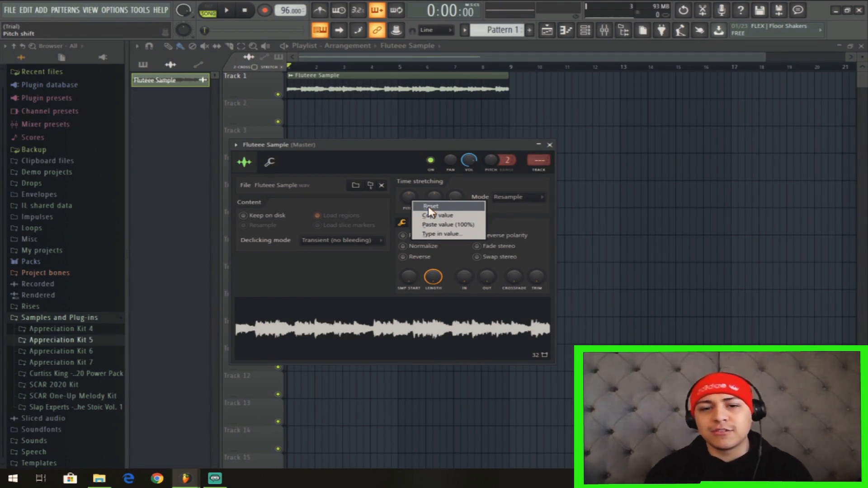
left_click(430, 208)
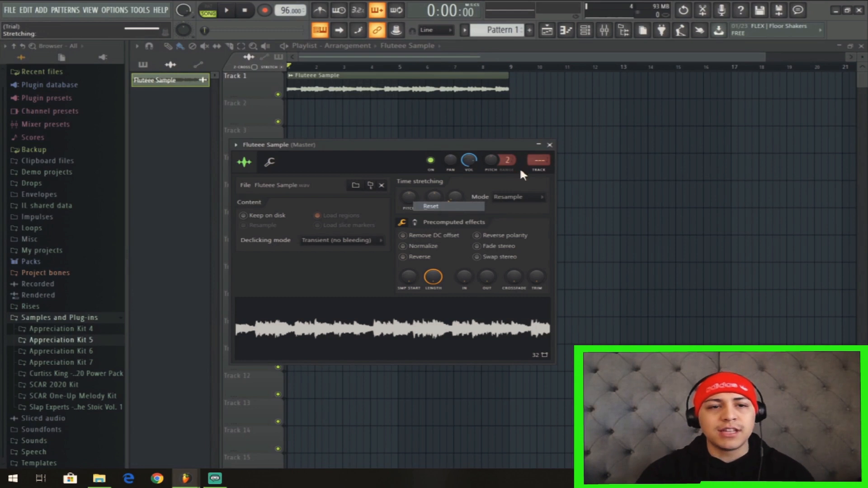
key("space")
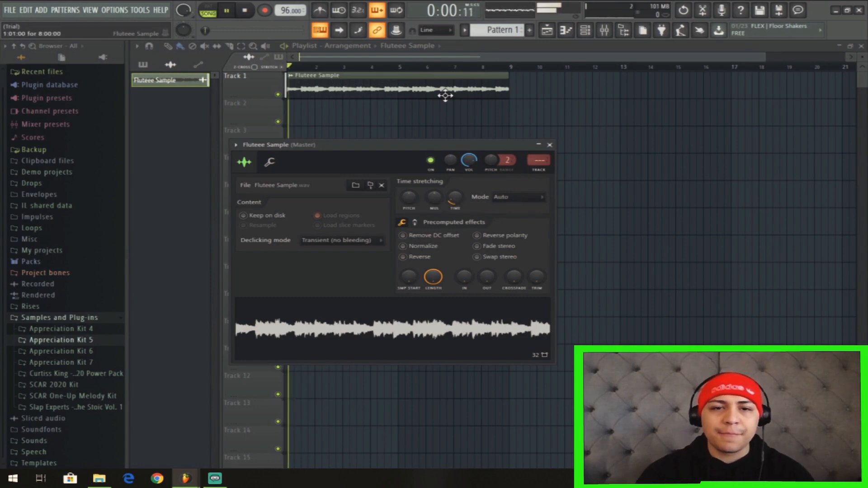
left_click(550, 145)
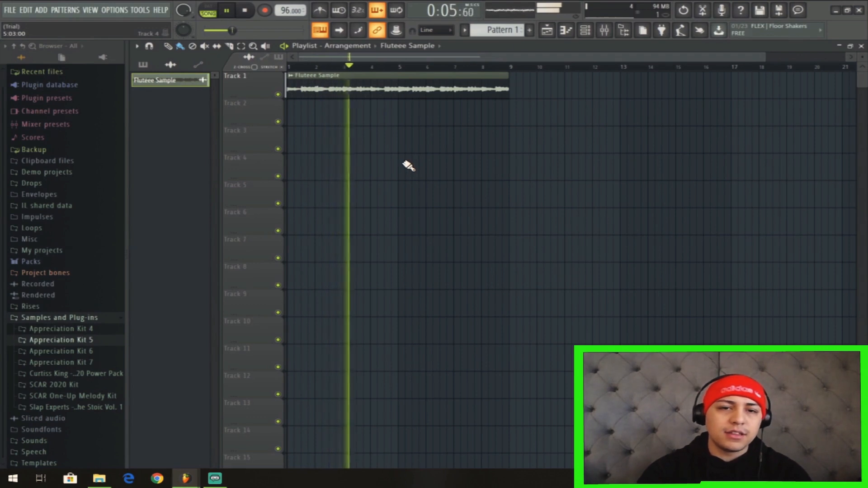
key("space")
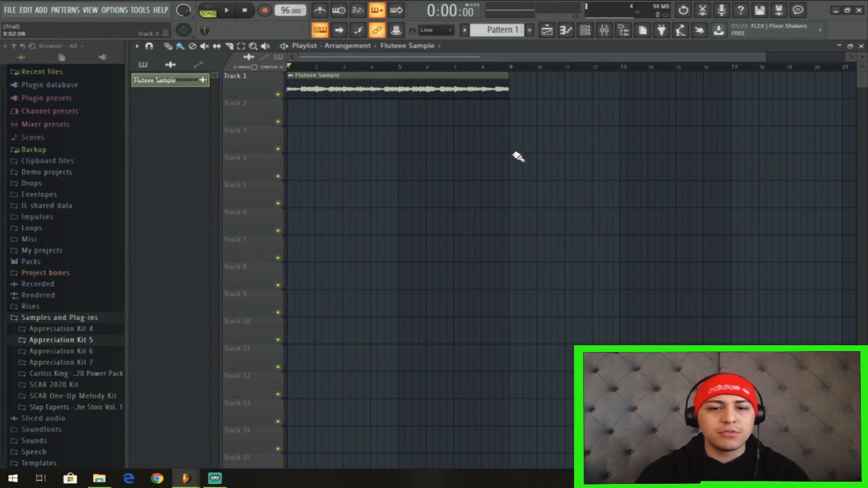
Place a four-bar Pattern 1 clip at the start of Track 2 and duplicate it directly after itself.
key("F6")
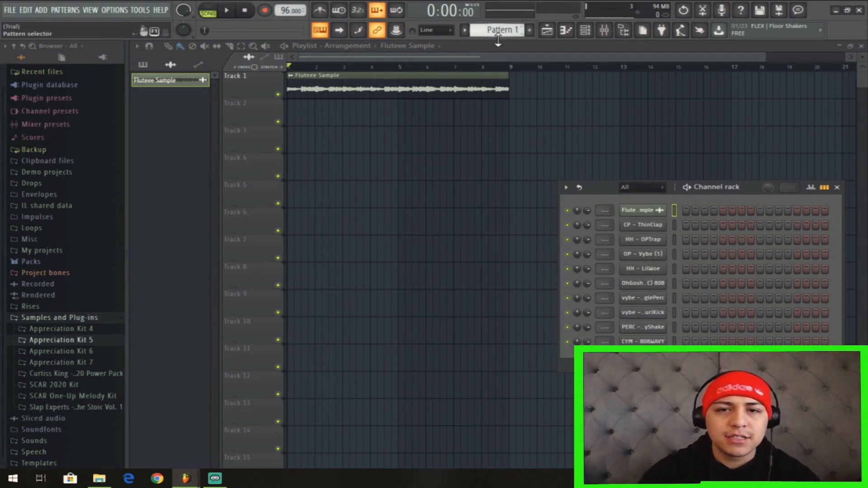
left_click_drag(497, 35, 492, 29)
left_click_drag(488, 114, 487, 134)
left_click_drag(423, 142, 394, 119)
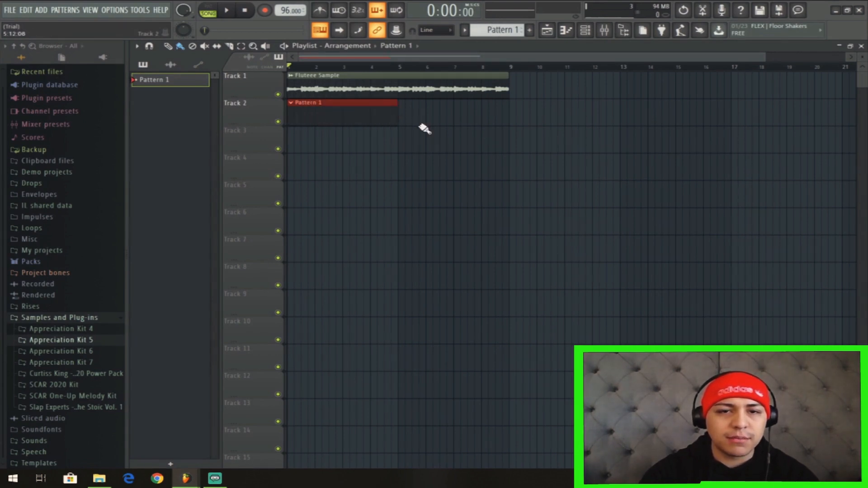
key("ctrl+b")
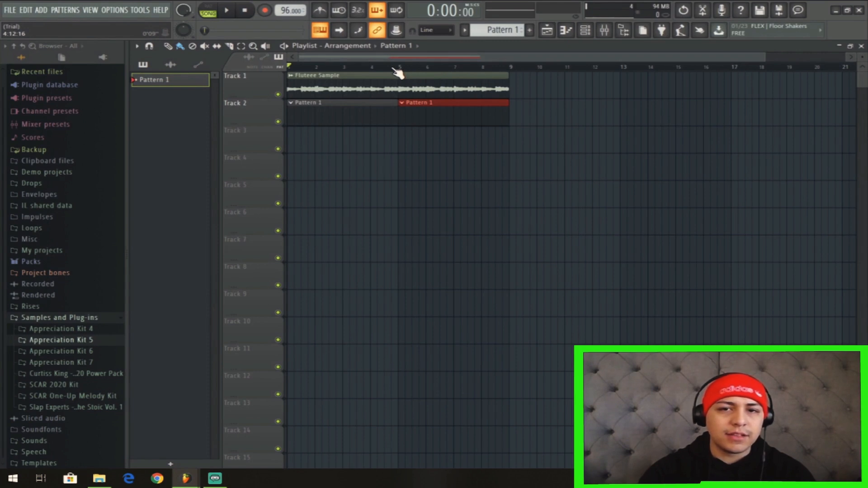
Show the channel rack and audition the CP - ThinClap, HH - OPTrap and OP - Vybe (S) sounds.
left_click(586, 30)
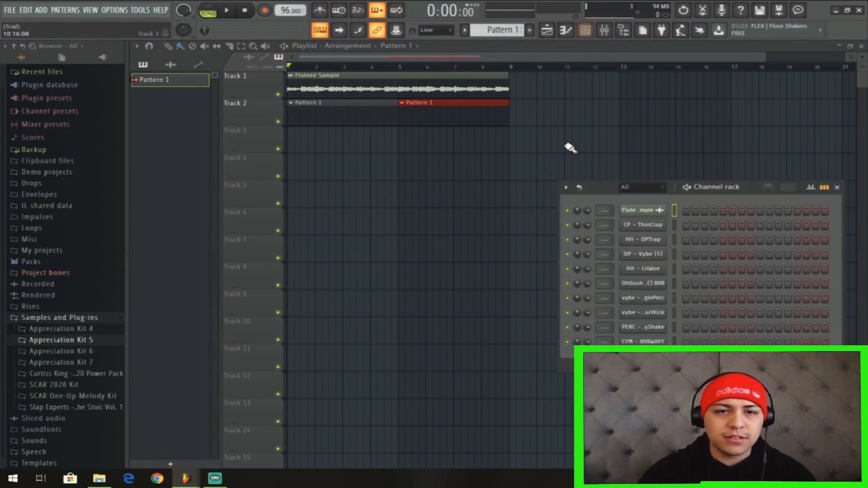
left_click_drag(749, 192, 654, 141)
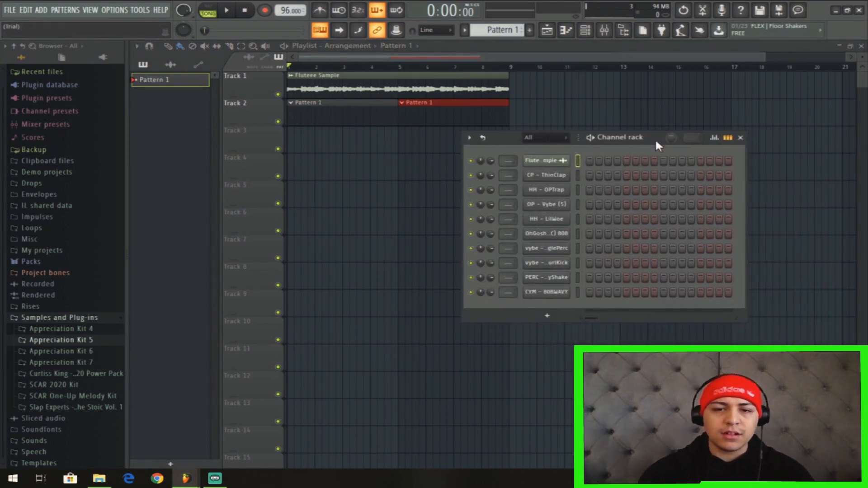
left_click(560, 176)
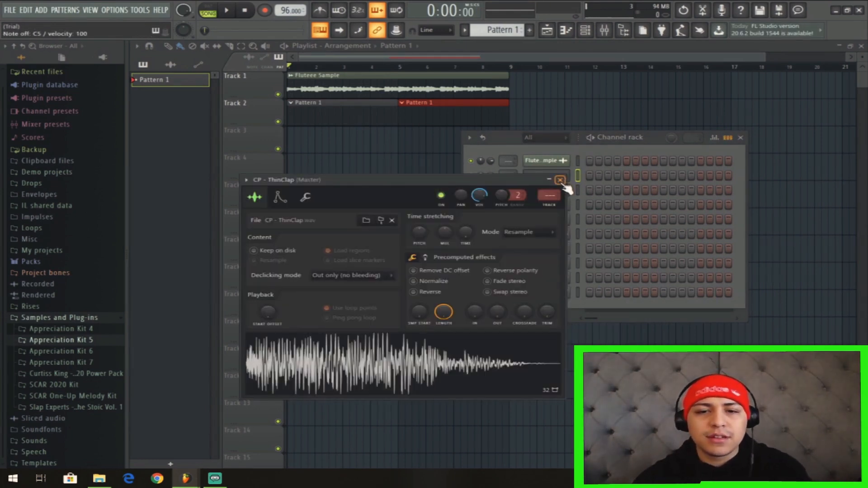
left_click(560, 180)
left_click(561, 194)
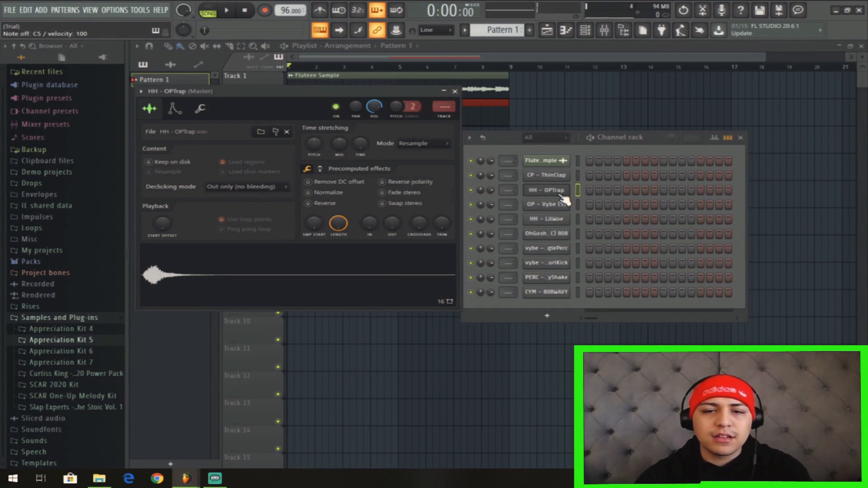
left_click(550, 205)
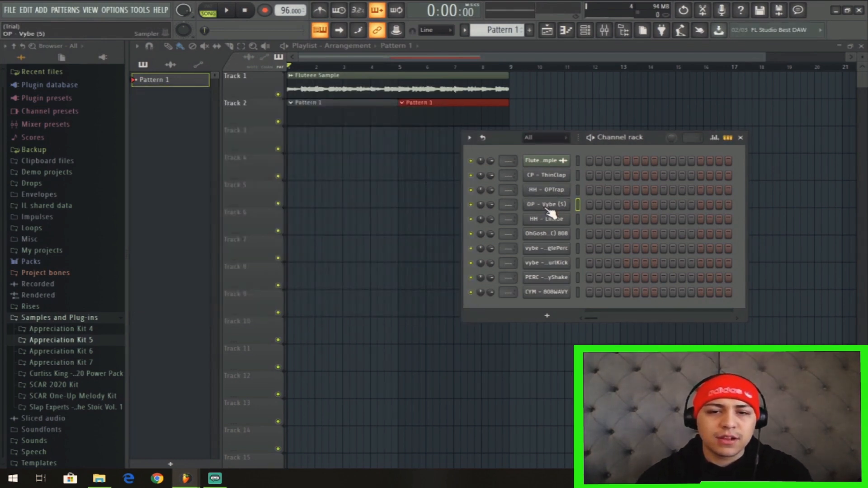
left_click(548, 209)
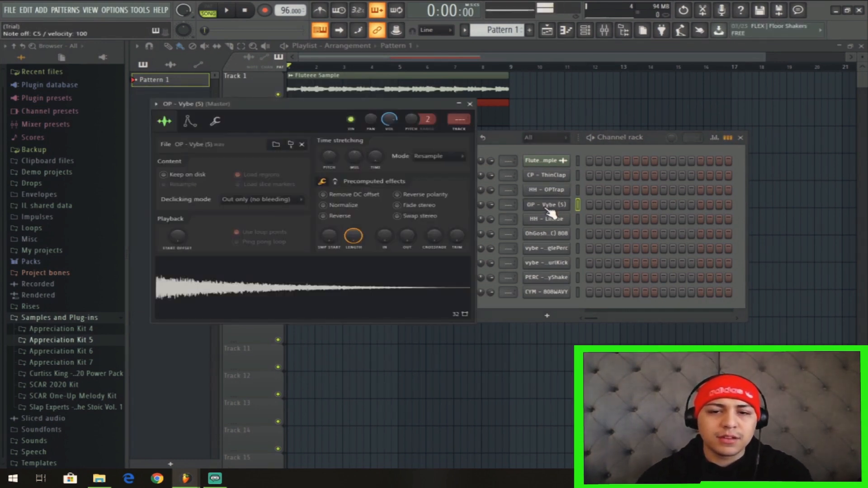
left_click(470, 104)
Audition the OhGosh 808, SynthTrianglePerc, WondaGurlKick and PERC - ZayShake sounds in the channel rack.
left_click(541, 235)
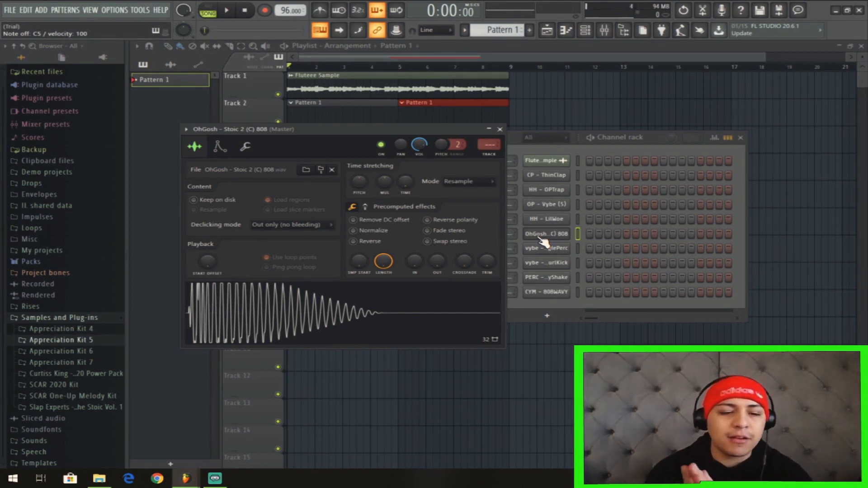
left_click(561, 253)
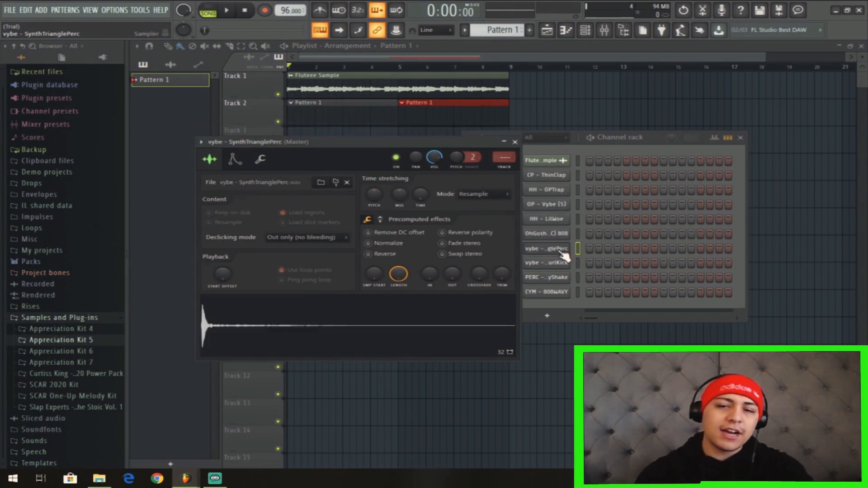
left_click(561, 266)
key("z")
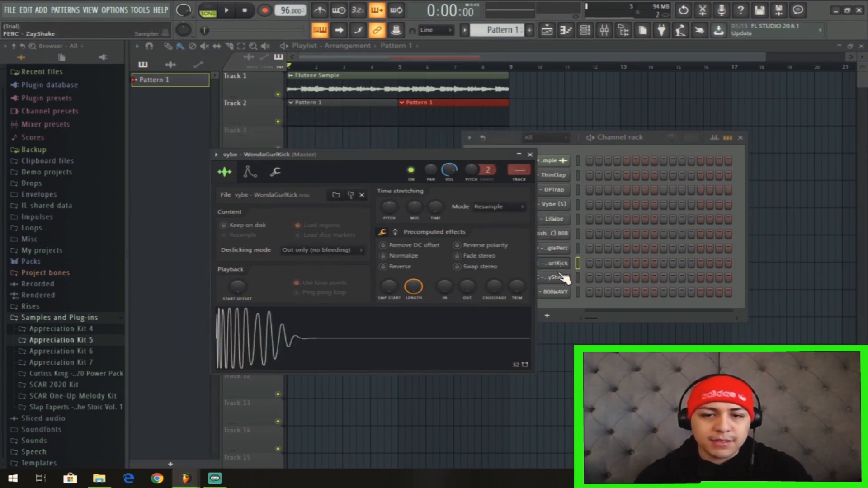
left_click(561, 281)
key("z")
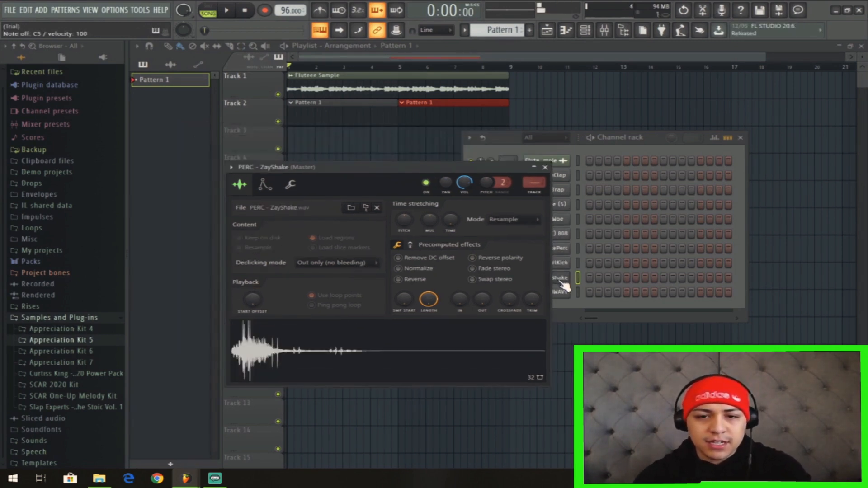
left_click(544, 168)
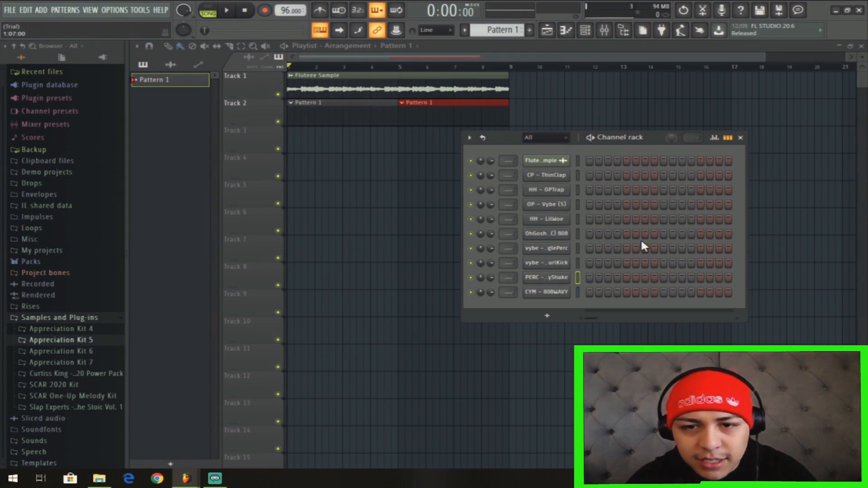
Open the HH - OPTrap channel in the piano roll and start song playback.
right_click(568, 190)
left_click(582, 191)
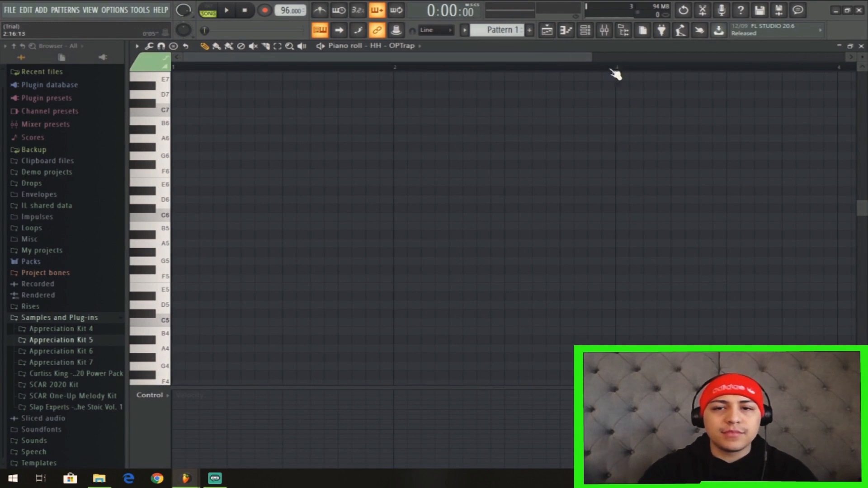
left_click_drag(596, 59, 807, 60)
key("space")
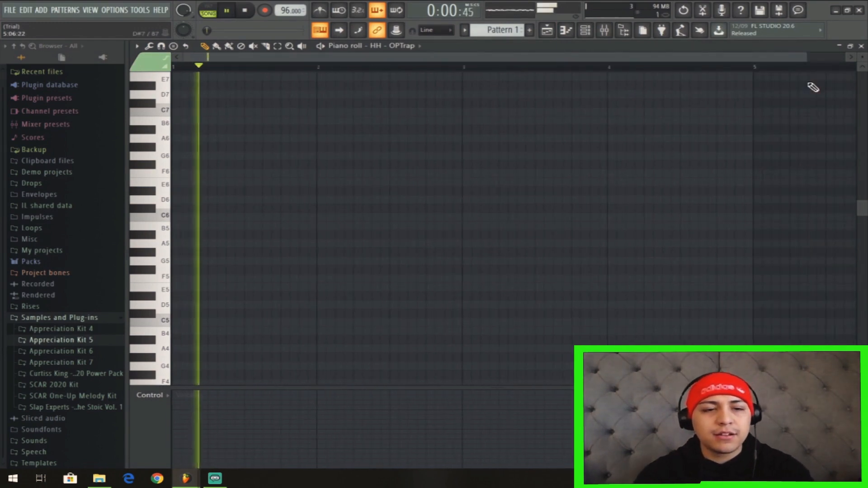
Switch the piano roll to the HH - LilWoe channel.
left_click(585, 30)
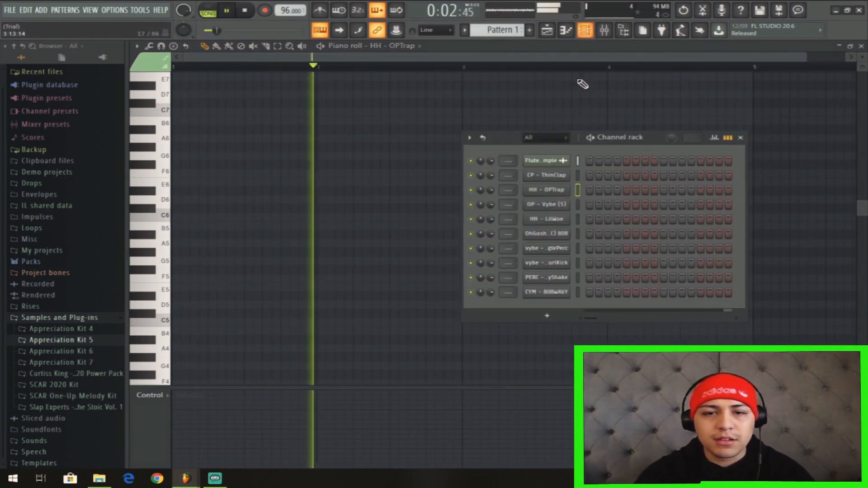
left_click(557, 219)
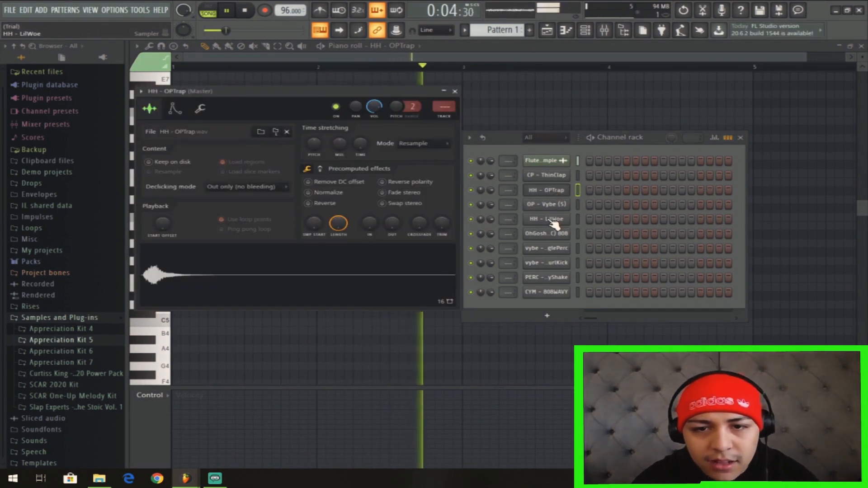
right_click(557, 219)
left_click(594, 219)
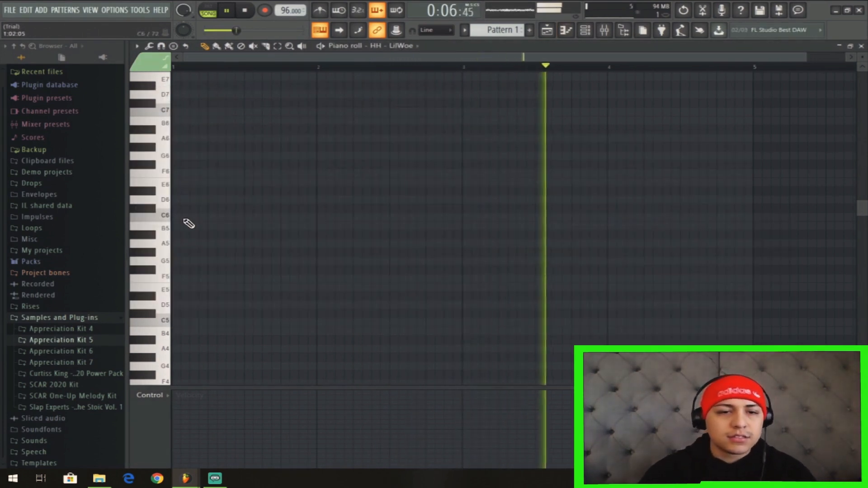
Place a C5 hi-hat note at the start of bar 1, shorten it to one step and delete the extra notes.
left_click(198, 323)
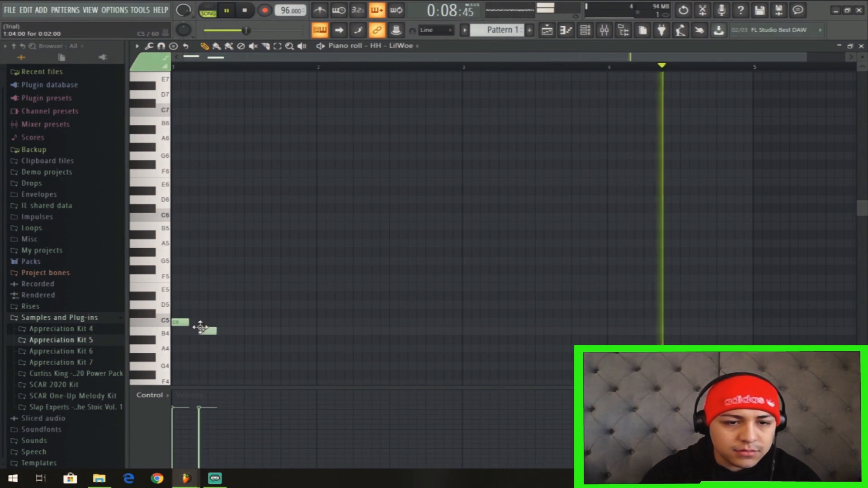
left_click_drag(238, 325, 159, 332)
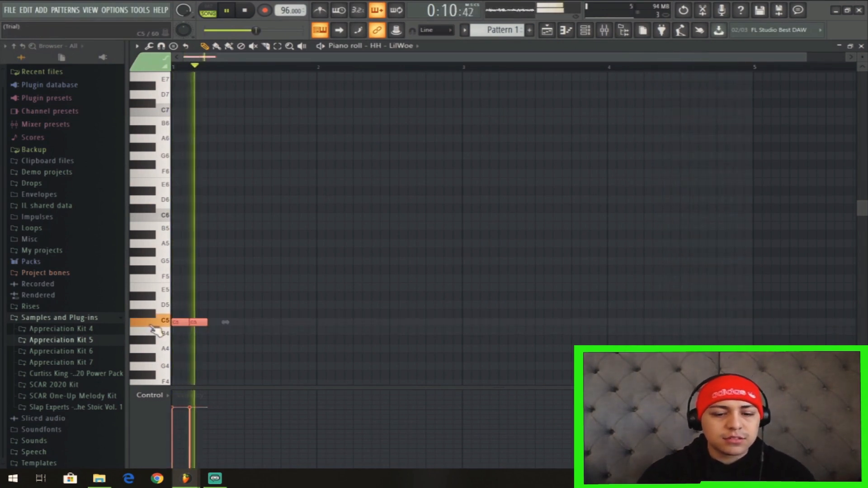
left_click_drag(210, 326, 203, 326)
right_click(196, 323)
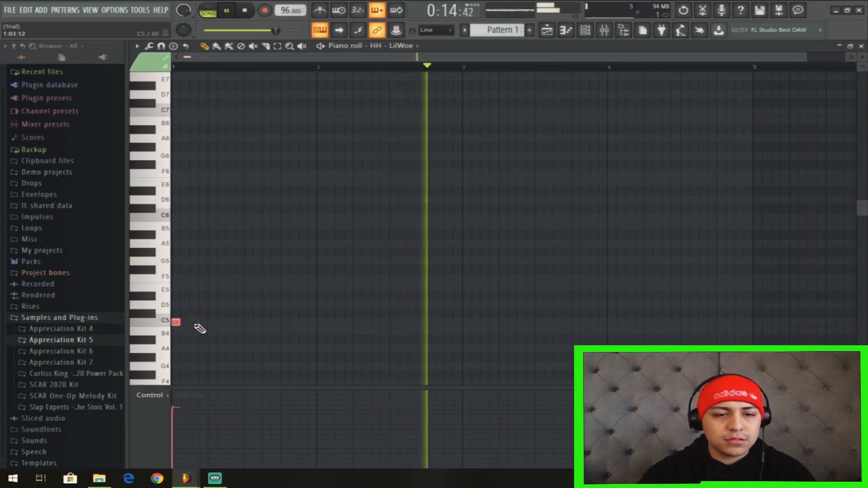
Add a second one-step C5 note right after the first and duplicate the pair to fill bar 1.
left_click(184, 323)
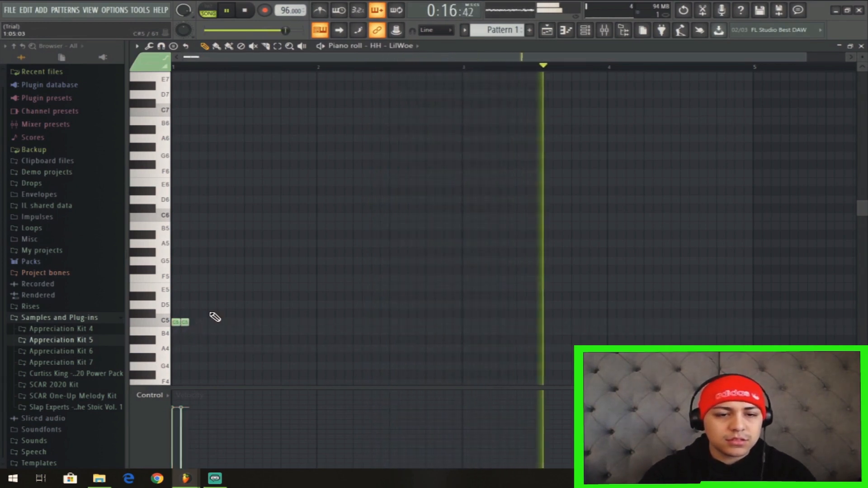
key("ctrl+b")
key("ctrl+b")
key("ctrl+b")
key("ctrl+b")
key("ctrl+b")
key("ctrl+b")
key("ctrl+b")
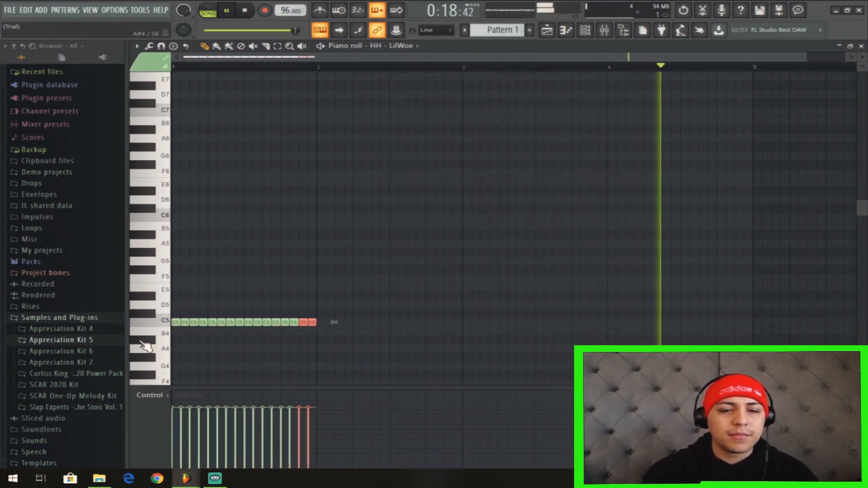
Duplicate the one-bar C5 hi-hat pattern in HH - LilWoe so it fills four bars.
key("ctrl+a")
key("ctrl+b")
key("ctrl+b")
key("ctrl+b")
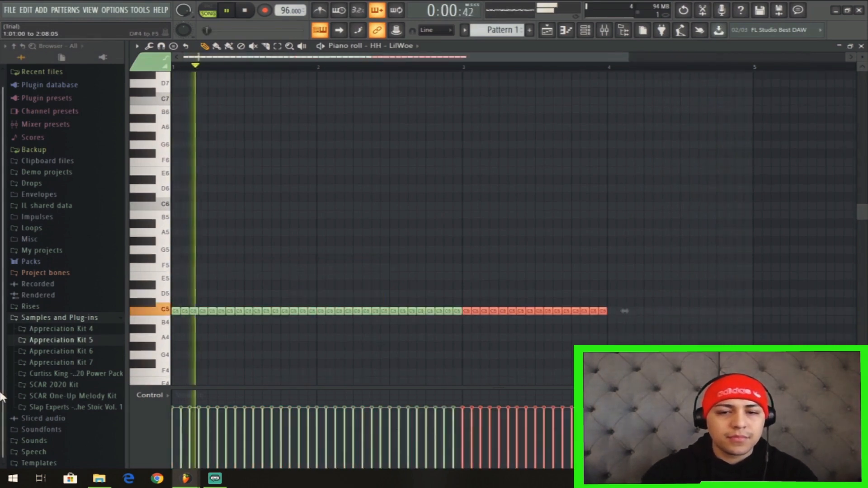
In the CP - ThinClap piano roll, place one-step C5 claps on steps 5 and 13 of bars 1 to 4.
left_click(586, 32)
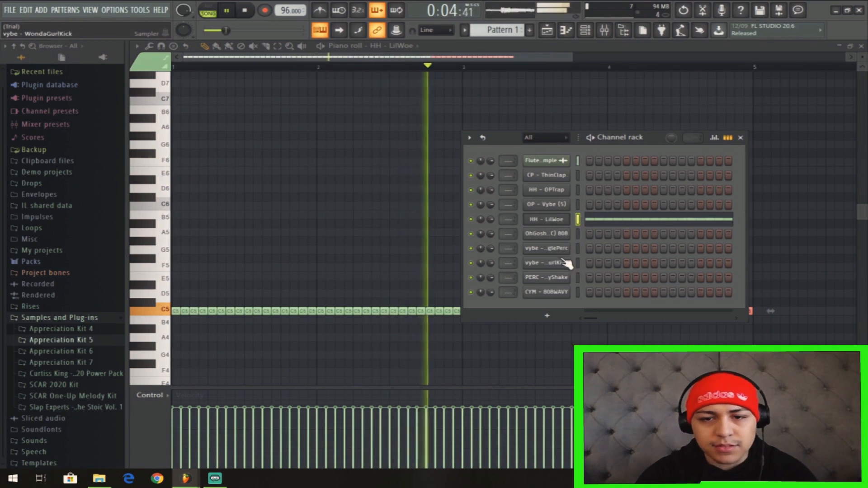
right_click(565, 175)
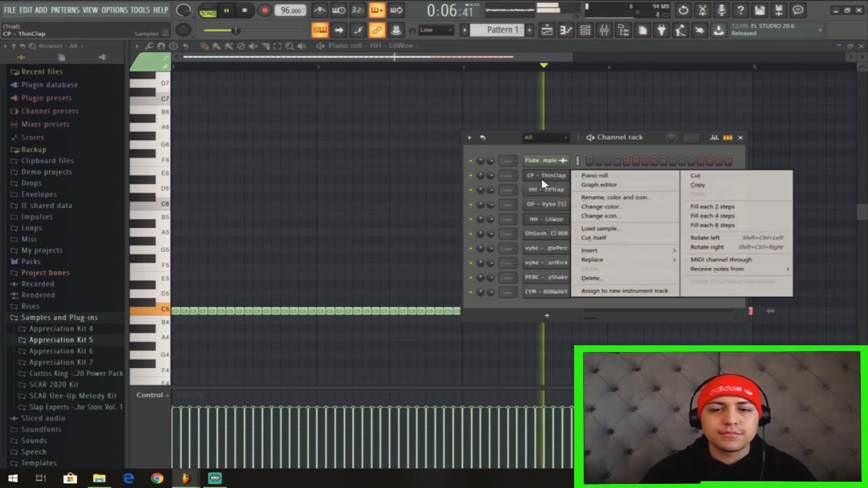
left_click(588, 176)
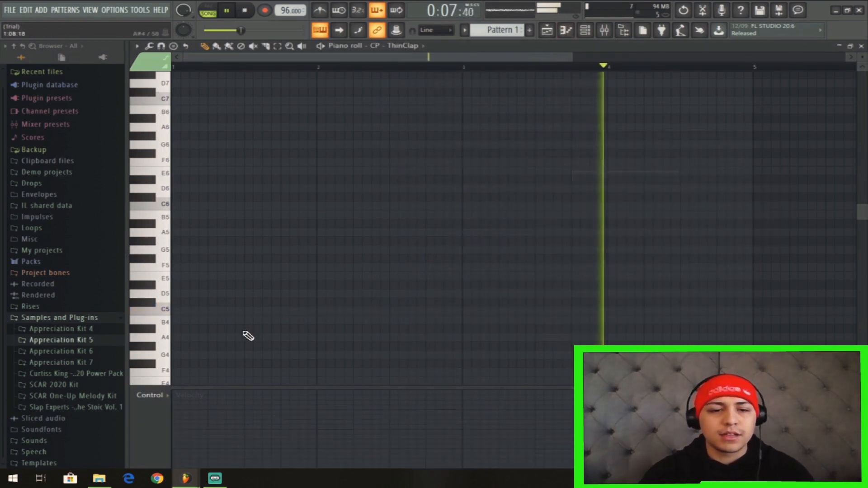
left_click(212, 312)
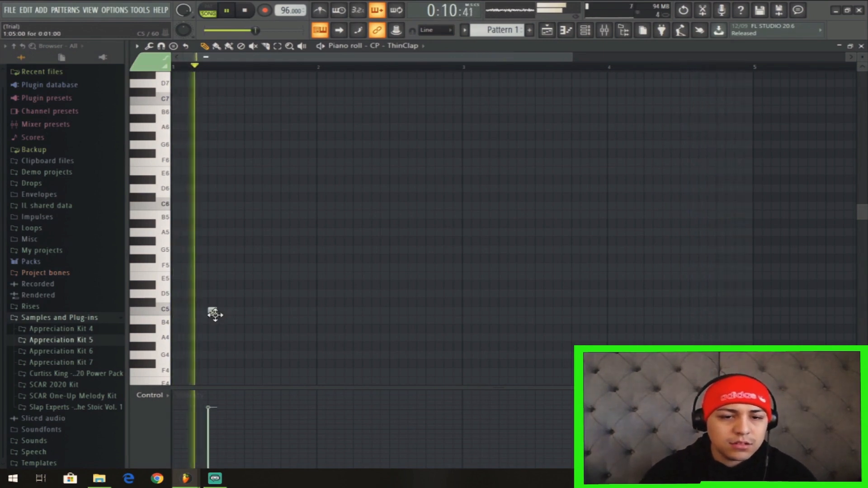
left_click(285, 312)
left_click(357, 312)
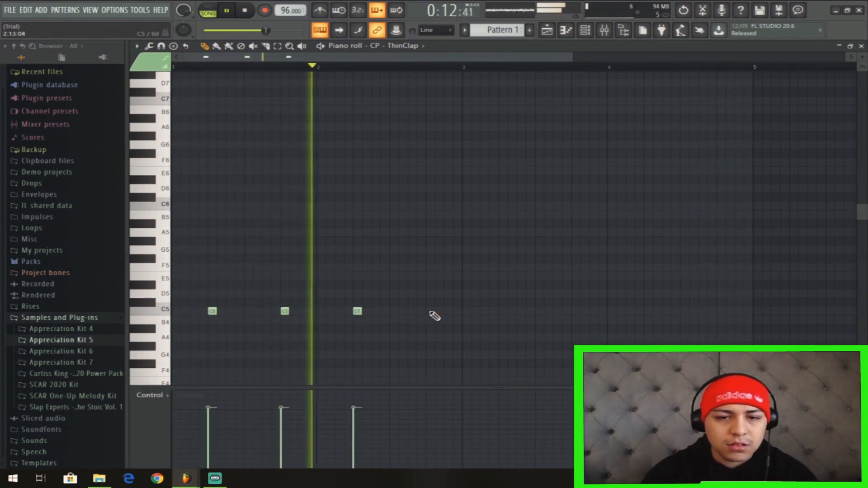
left_click(430, 312)
left_click(503, 311)
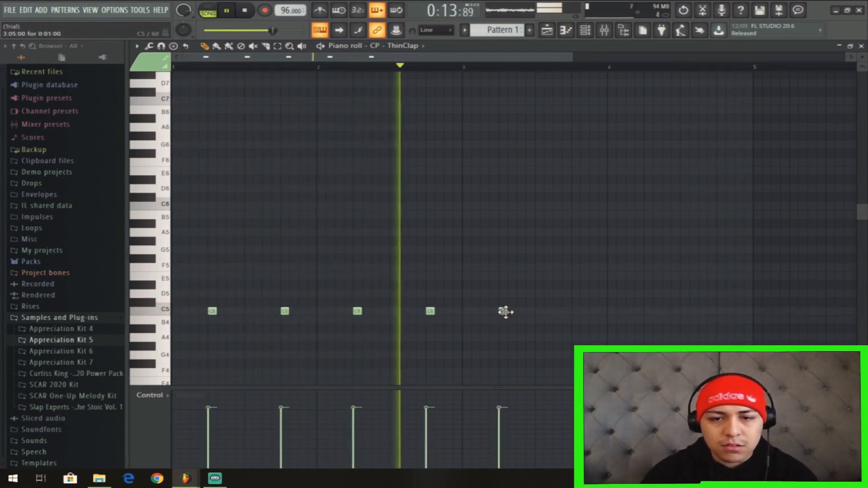
left_click(575, 312)
left_click(648, 312)
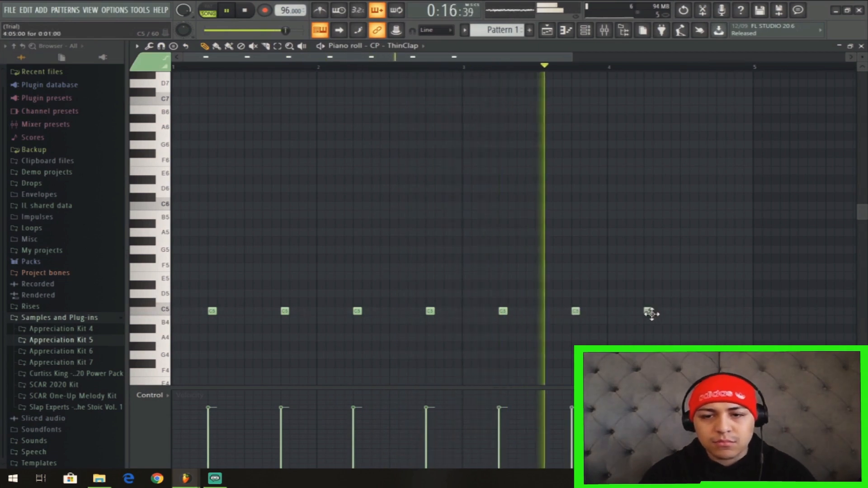
Place a single C5 note at the start of bar 1 in the HH - OPTrap channel and briefly play it back.
left_click(586, 30)
key("space")
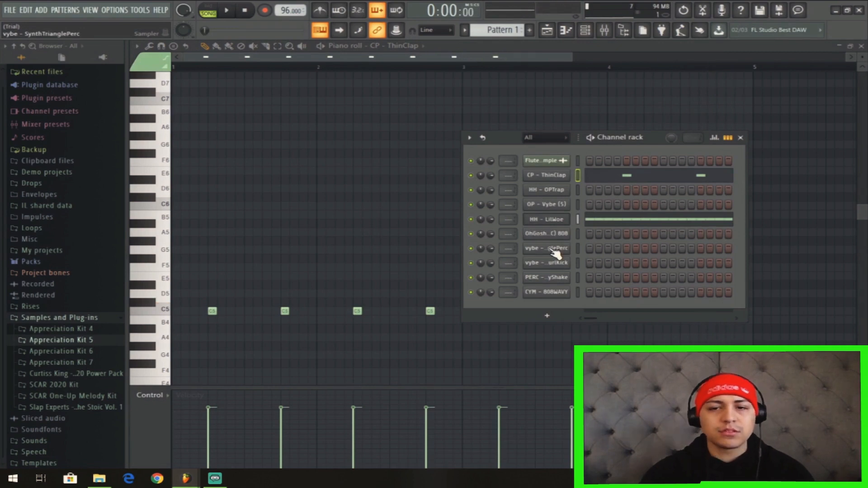
right_click(559, 194)
left_click(568, 199)
left_click(176, 311)
key("space")
key("F6")
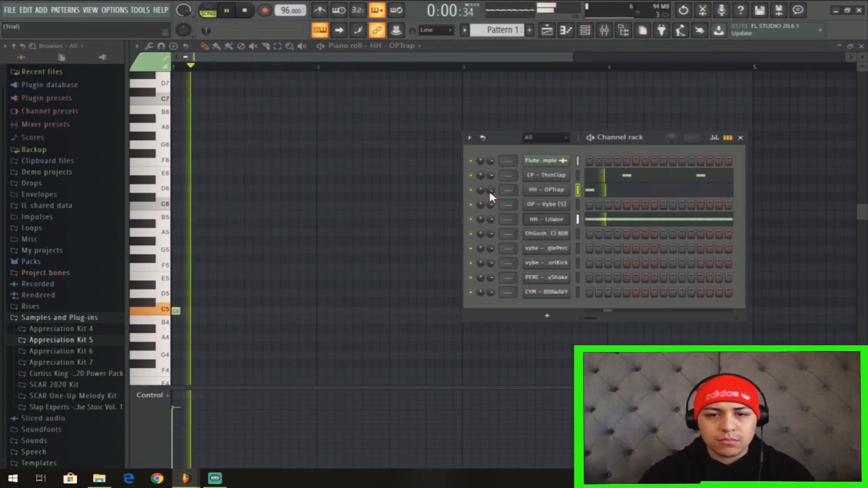
key("space")
In the OP - Vybe (S) piano roll, place C5 notes on step 12 of bar 1 and step 11 of bars 2 to 4.
left_click(538, 206)
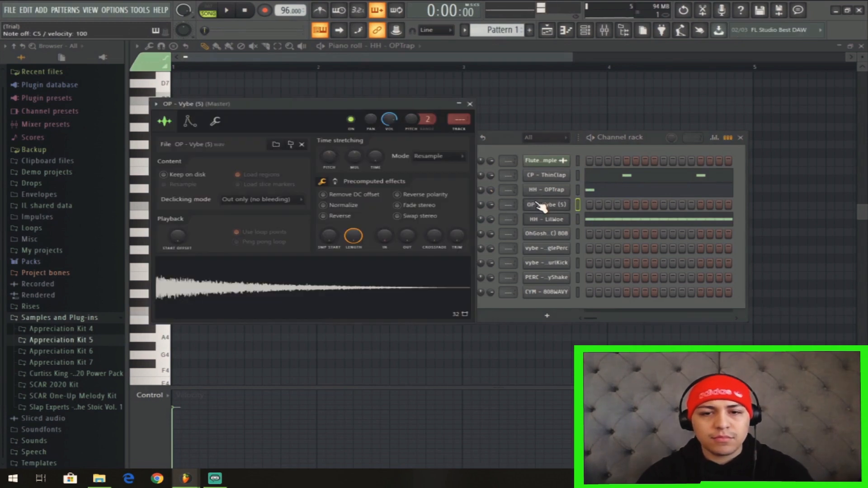
right_click(569, 202)
left_click(585, 205)
key("space")
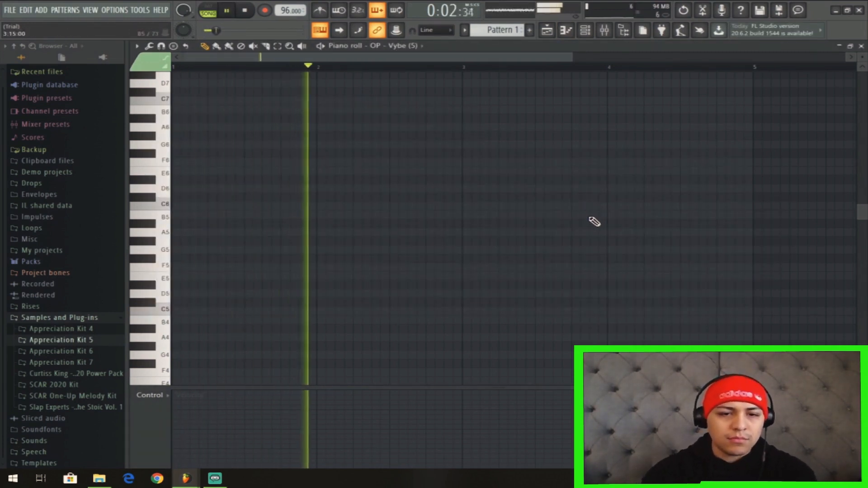
left_click(274, 313)
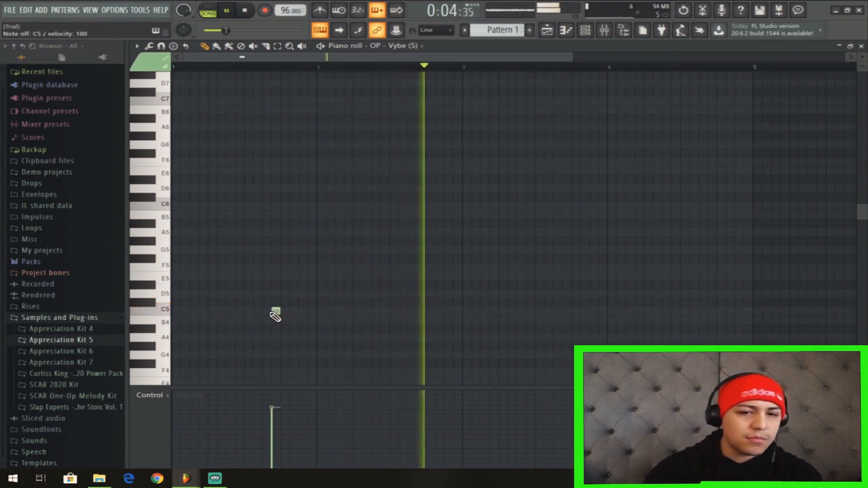
left_click(411, 312)
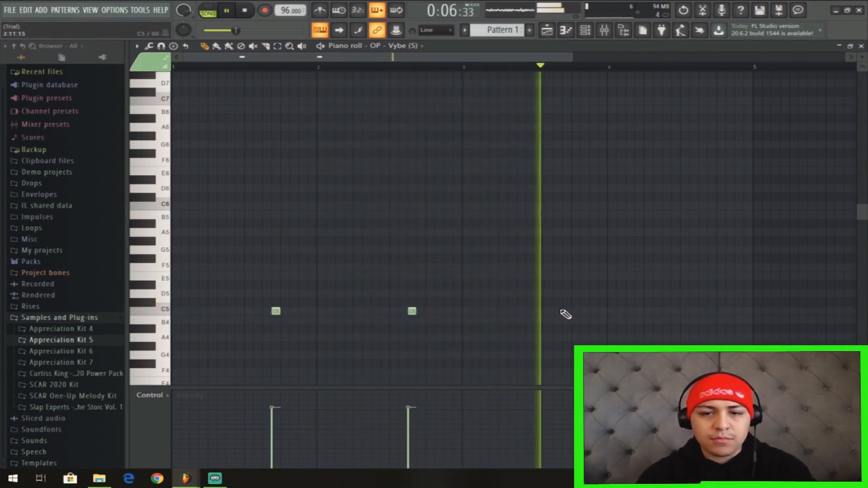
left_click(703, 312)
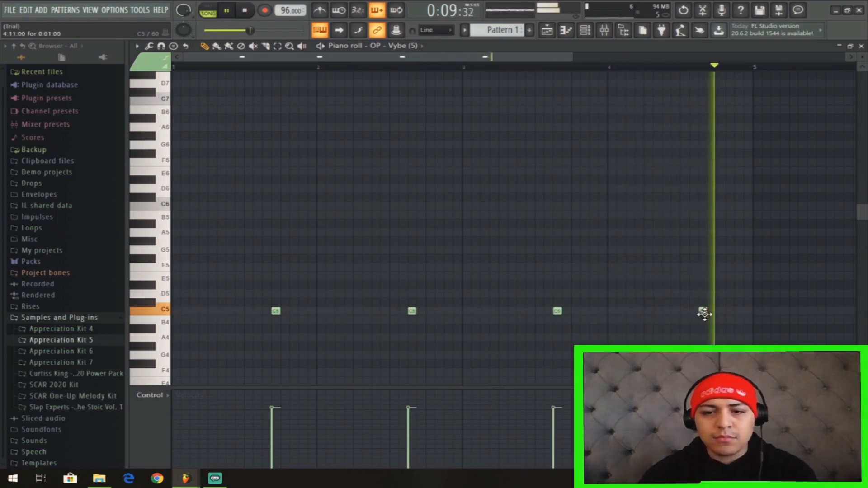
Stop playback and move the first OP - Vybe (S) note to step 11 of bar 1.
left_click(585, 30)
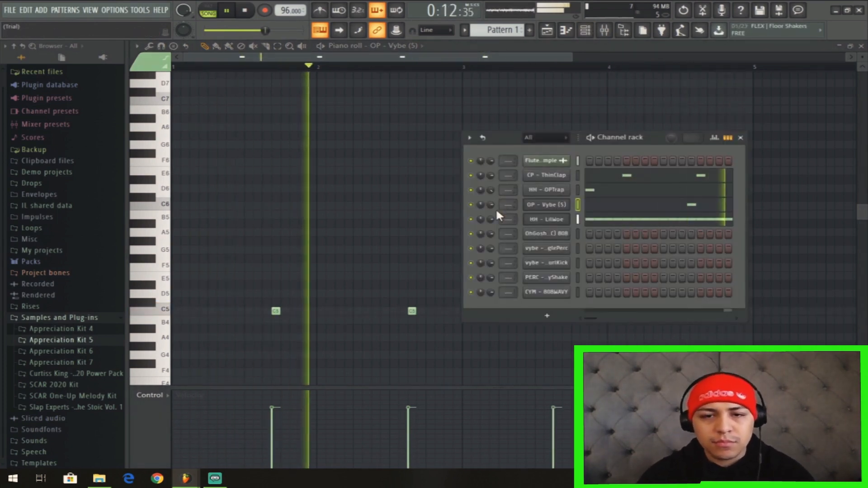
key("space")
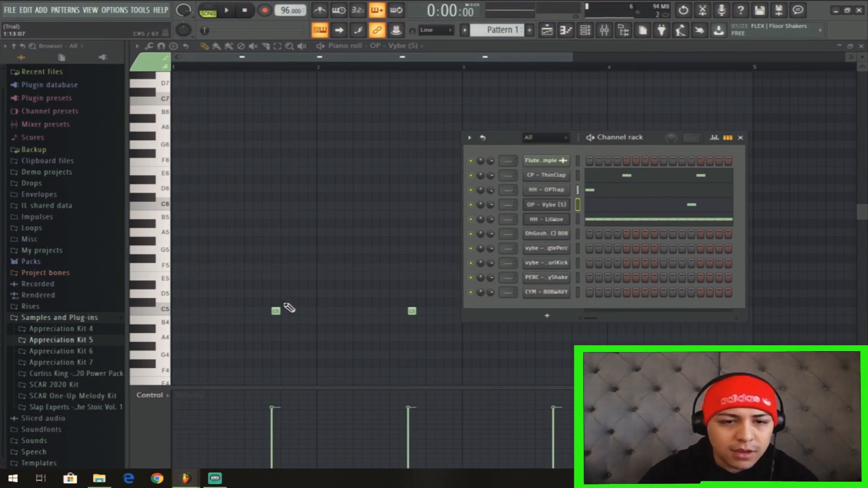
key("F6")
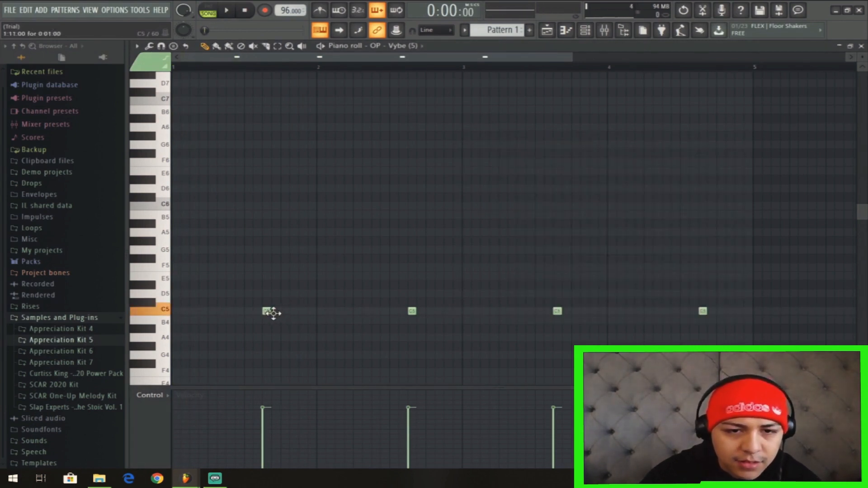
Audition the vybe - SynthTrianglePerc sample and close its channel settings.
left_click(585, 30)
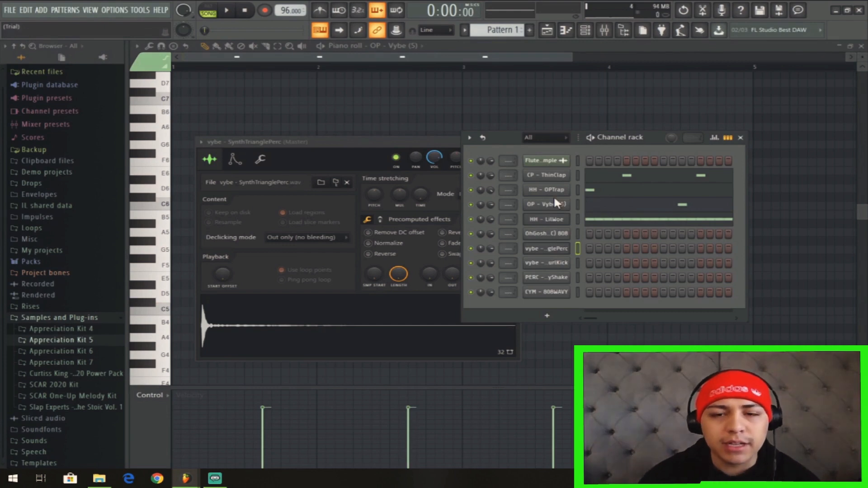
left_click(546, 254)
left_click(547, 254)
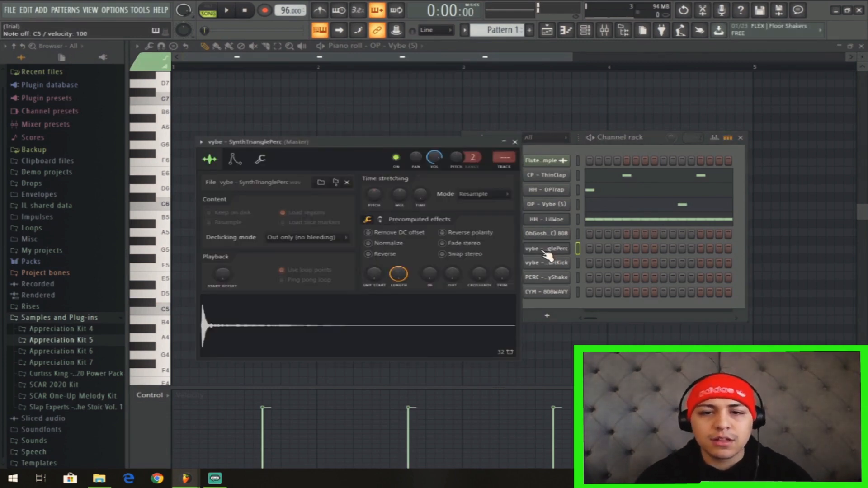
left_click(515, 142)
Copy the CP - ThinClap notes into vybe - SynthTrianglePerc and set that channel's volume to 59%.
right_click(557, 177)
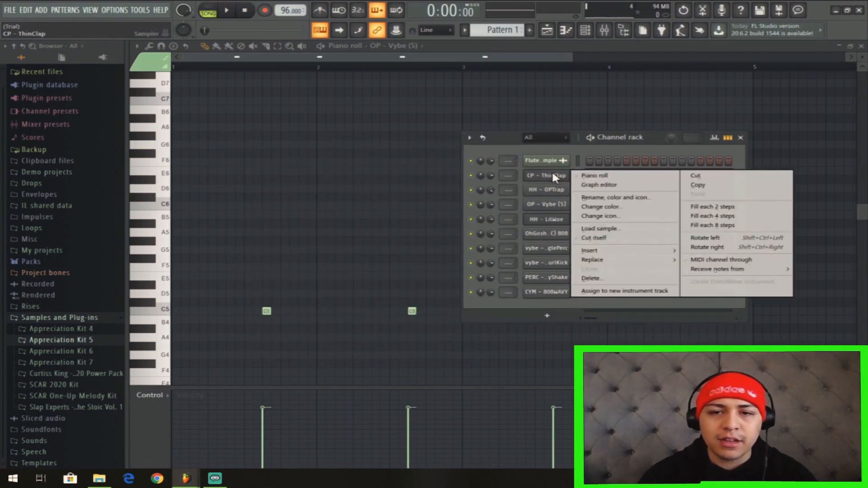
left_click(696, 185)
right_click(559, 252)
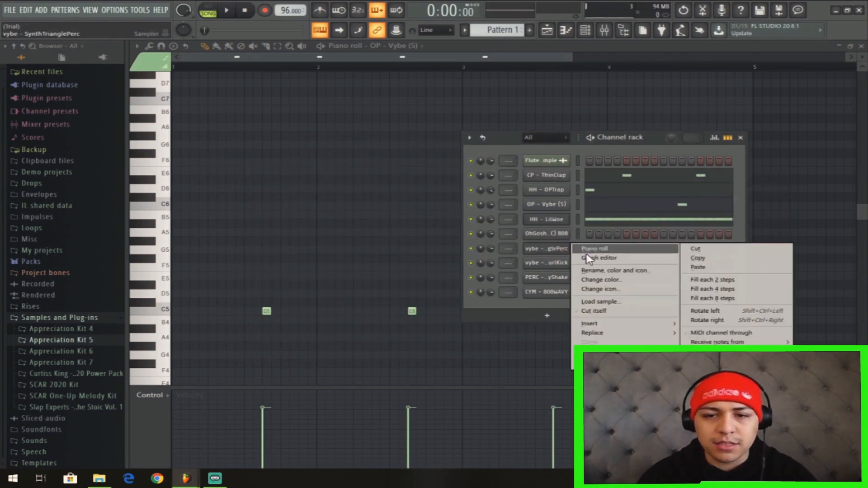
left_click(699, 268)
key("space")
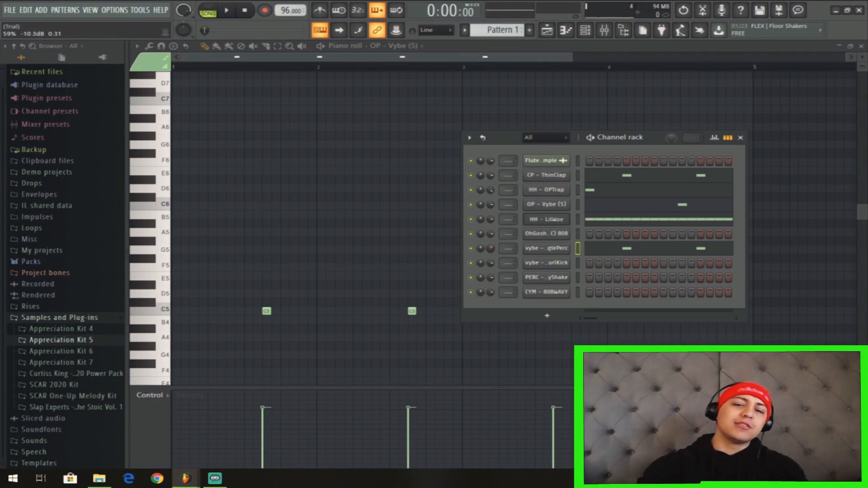
left_click_drag(491, 249, 492, 260)
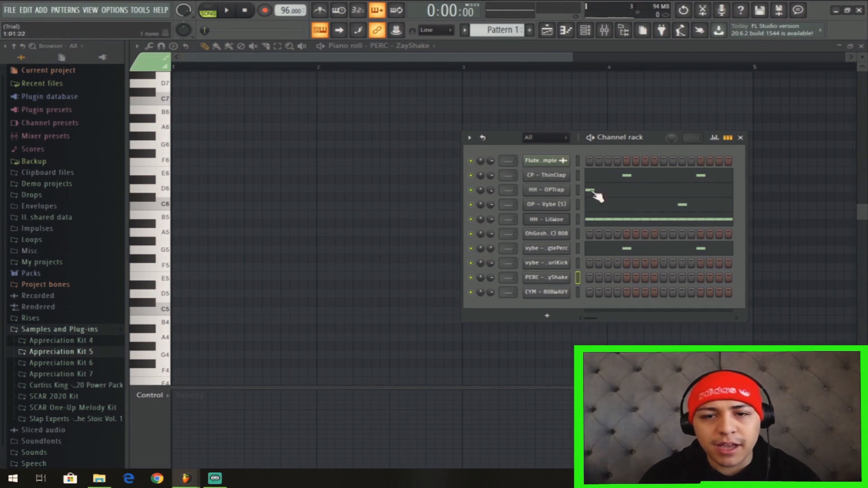
Copy the OP - Vybe (S) notes into the PERC - ZayShake channel.
left_click(556, 208)
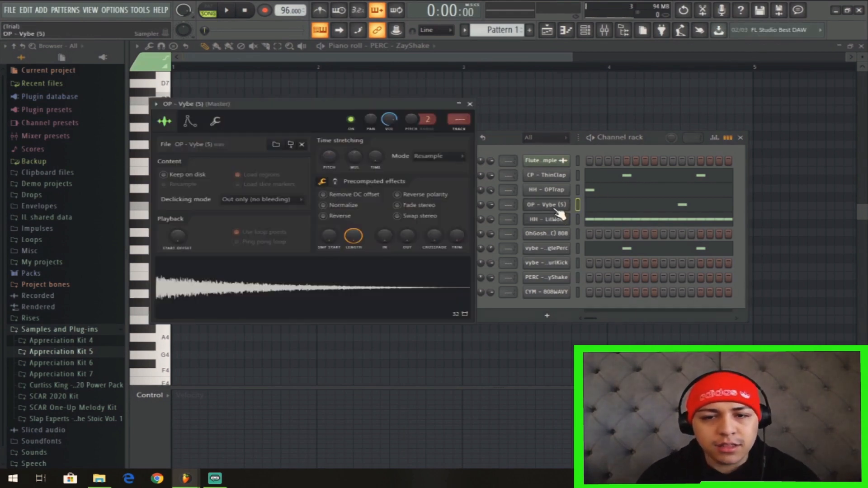
right_click(563, 209)
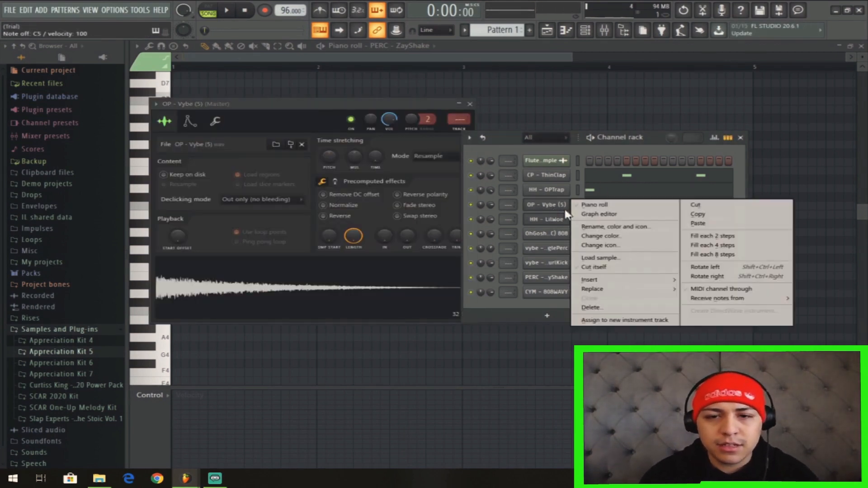
left_click(697, 216)
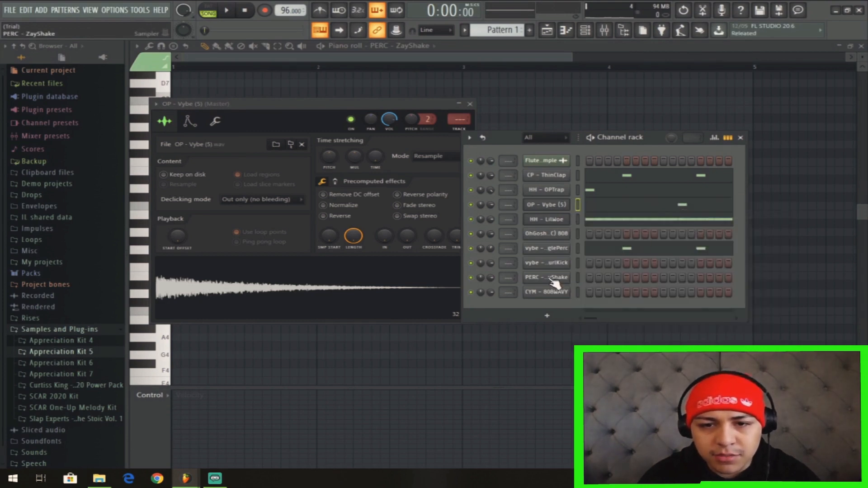
left_click(555, 279)
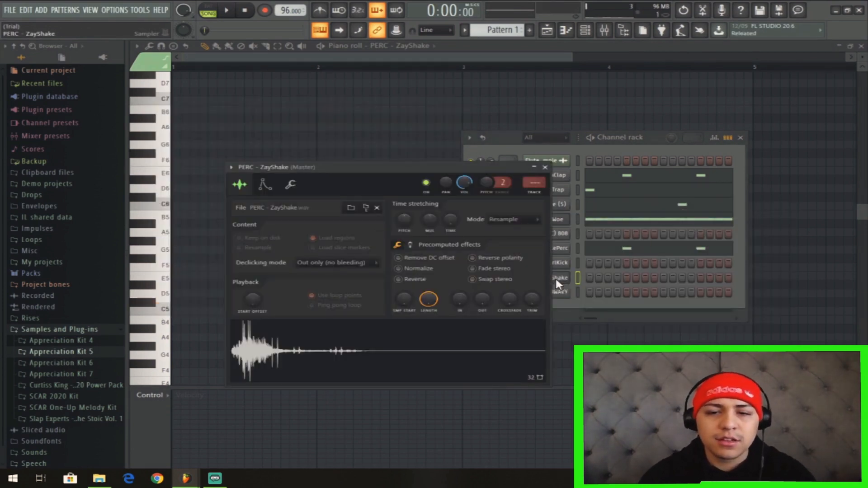
right_click(555, 278)
left_click(700, 298)
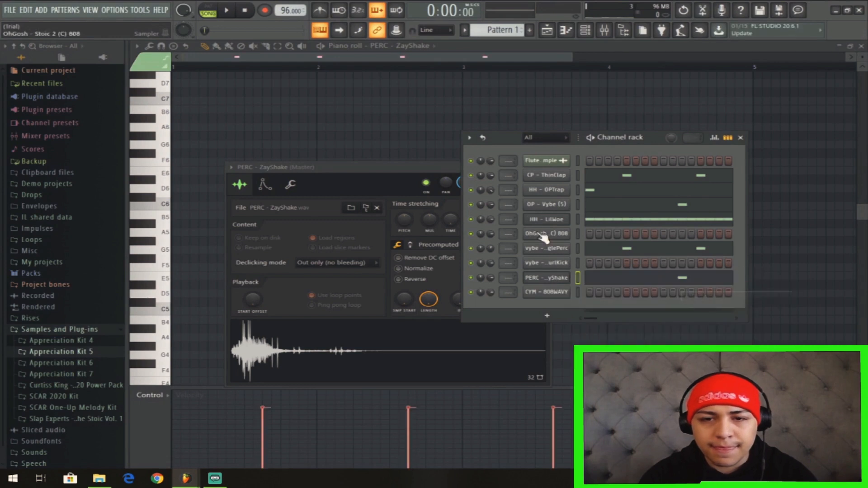
Select all four OP - Vybe (S) notes and move them to step 3 of each bar while the song plays.
right_click(539, 205)
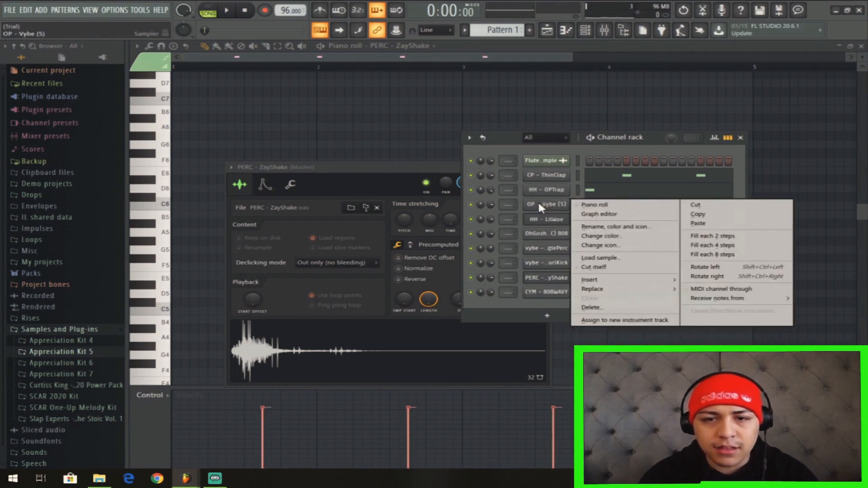
left_click(593, 205)
left_click_drag(733, 265, 263, 335)
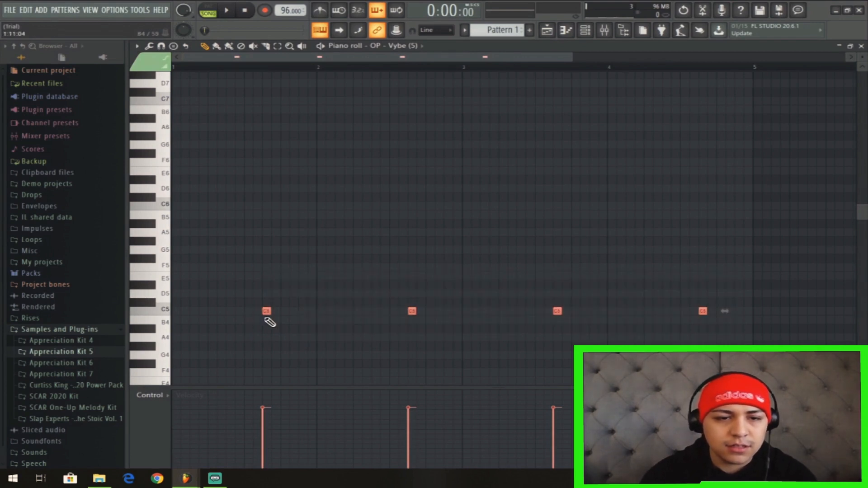
key("space")
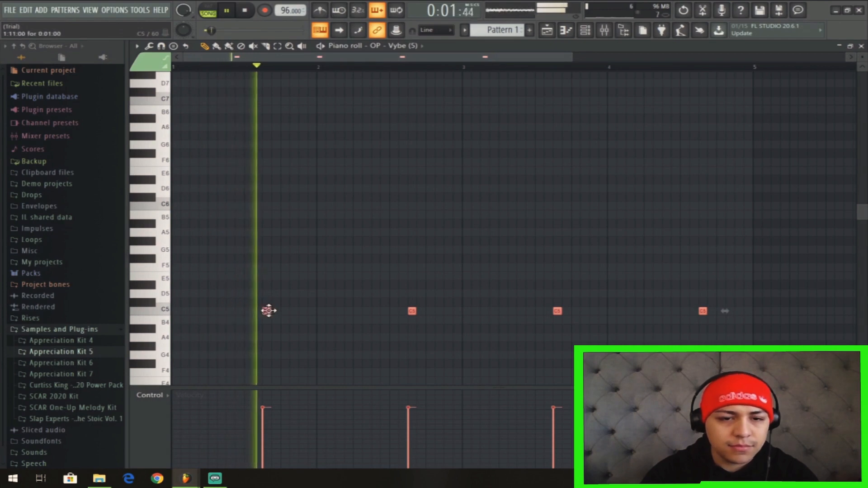
left_click_drag(267, 311, 199, 315)
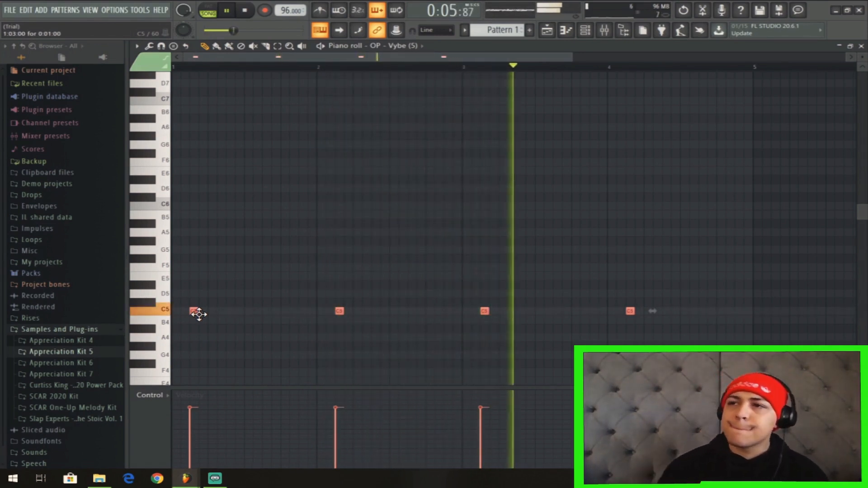
Open the OhGosh - Stoic 2 (C) 808 channel in the piano roll.
left_click(587, 32)
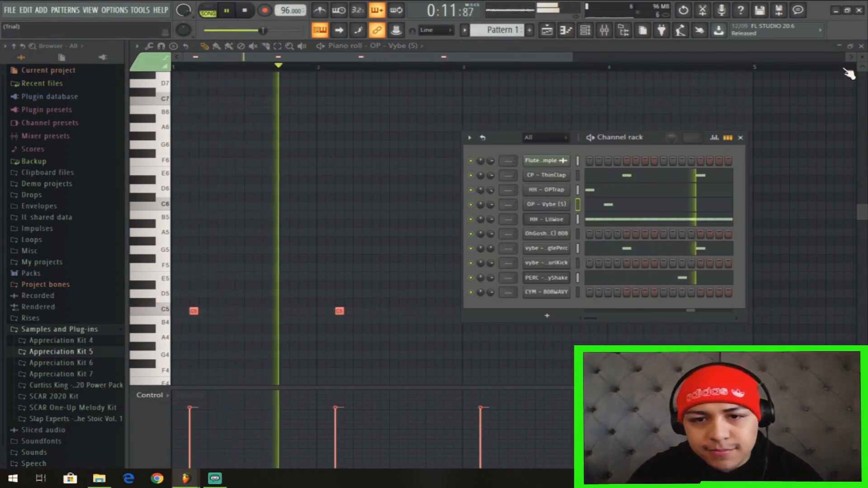
right_click(561, 242)
left_click(581, 236)
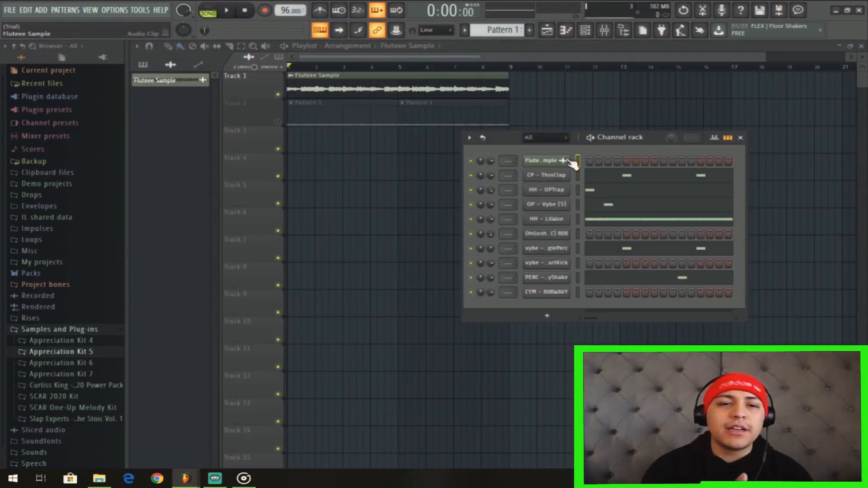
Open the Fluteee Sample clip's channel settings in the playlist and listen to the song.
left_click(278, 123)
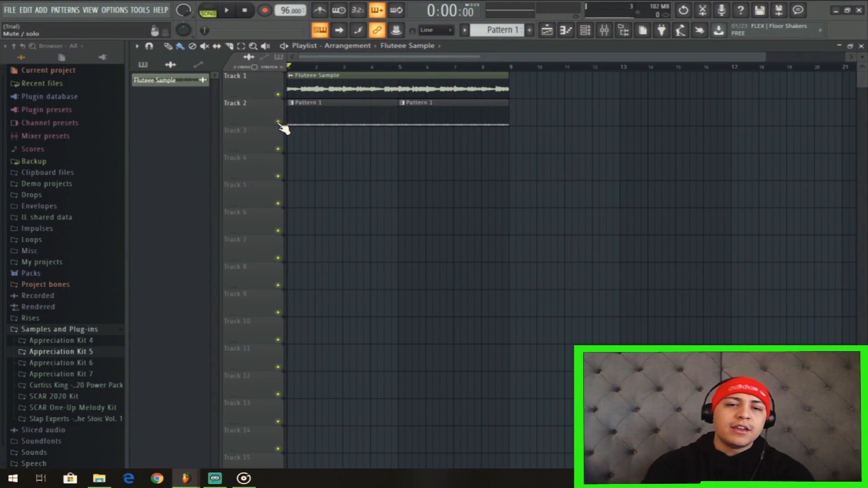
double_click(338, 90)
key("space")
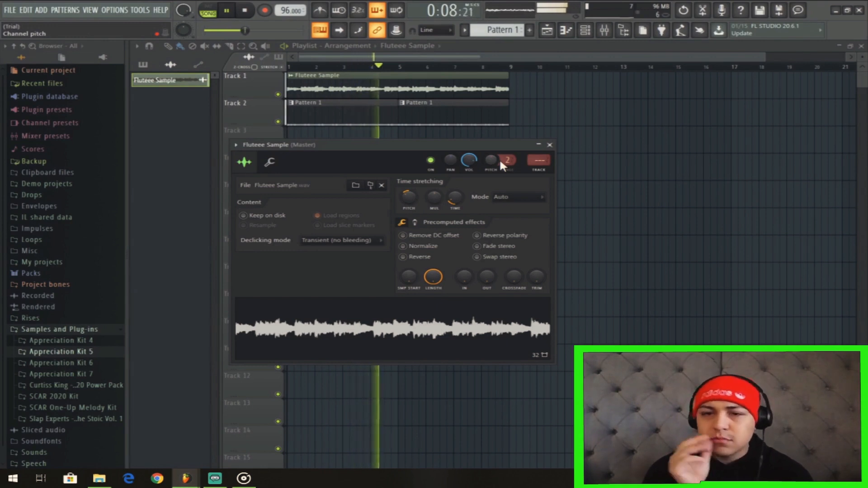
key("space")
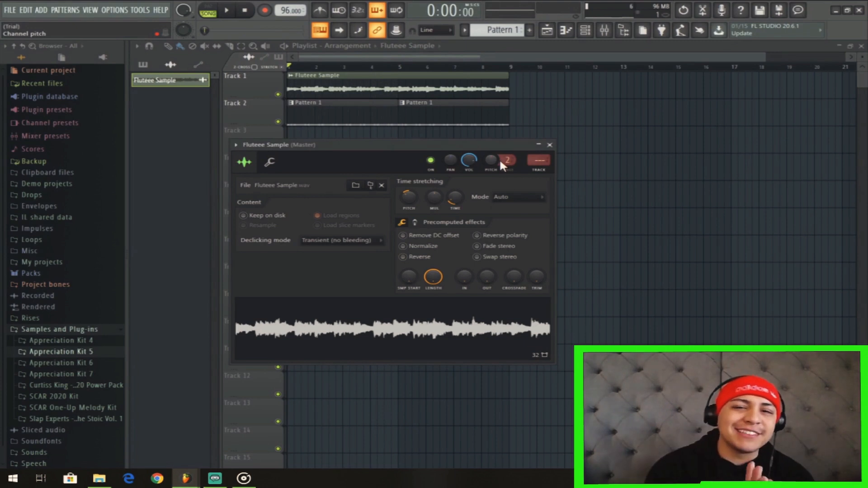
key("space")
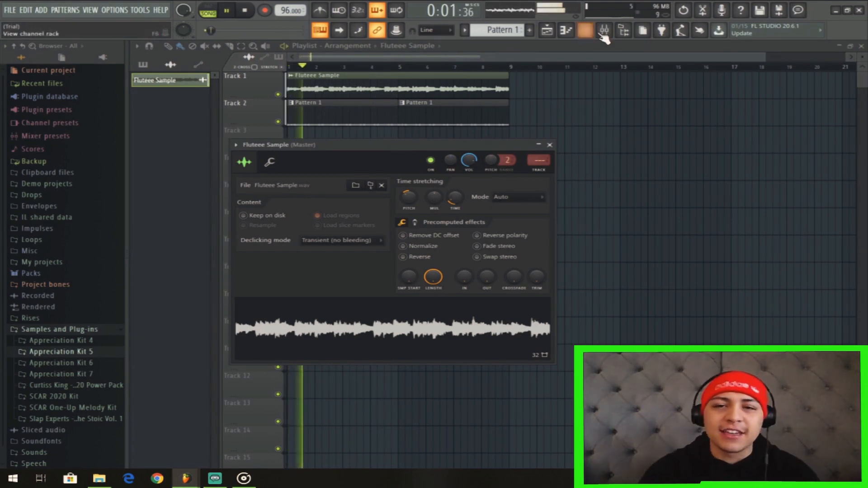
Program the OhGosh - Stoic 2 (C) 808 with A5 notes at steps 1, 4, 7 of bar 1 and 1, 7 of bar 2, plus a C6 note.
left_click(587, 31)
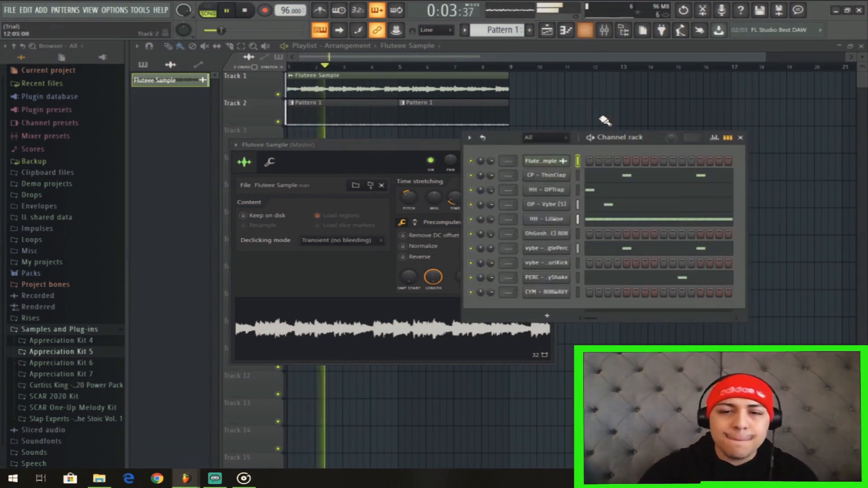
right_click(561, 235)
left_click(585, 238)
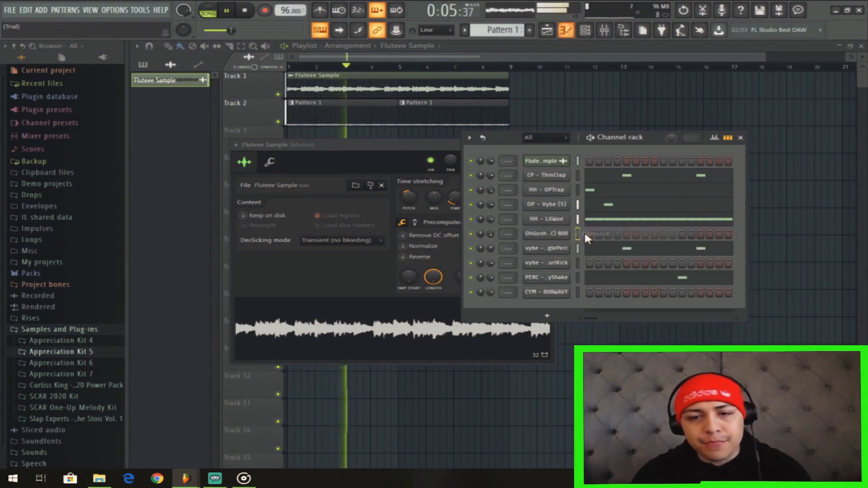
right_click(568, 231)
left_click(582, 232)
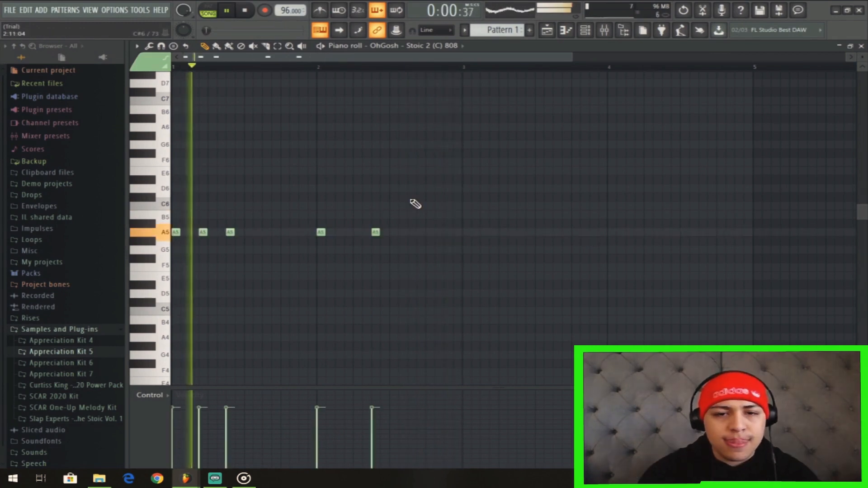
left_click(412, 206)
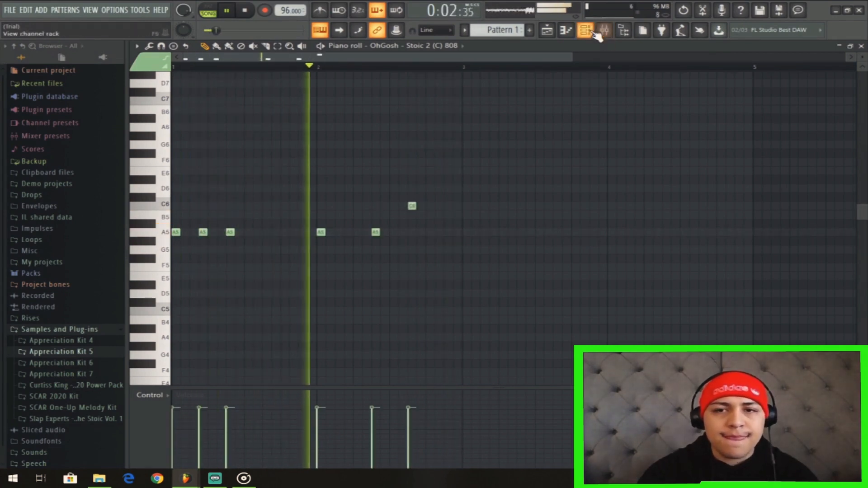
Move the 808's C6 note to step 13 of bar 2 and check its timing during playback.
key("F6")
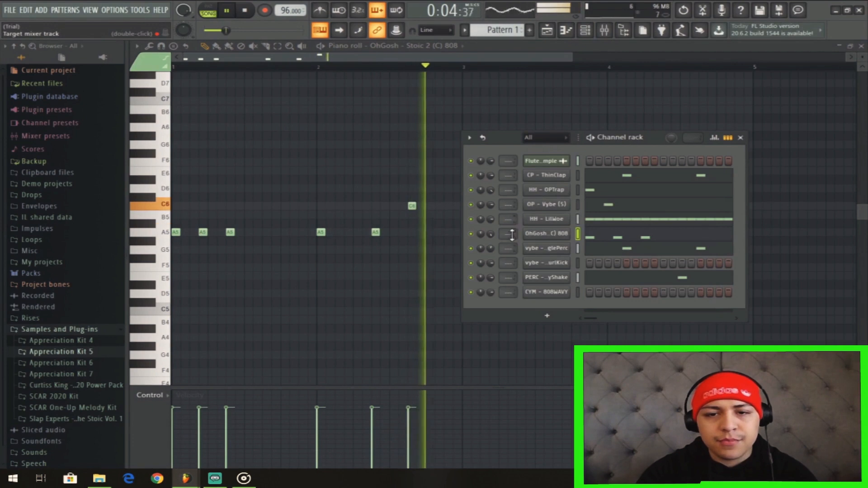
key("space")
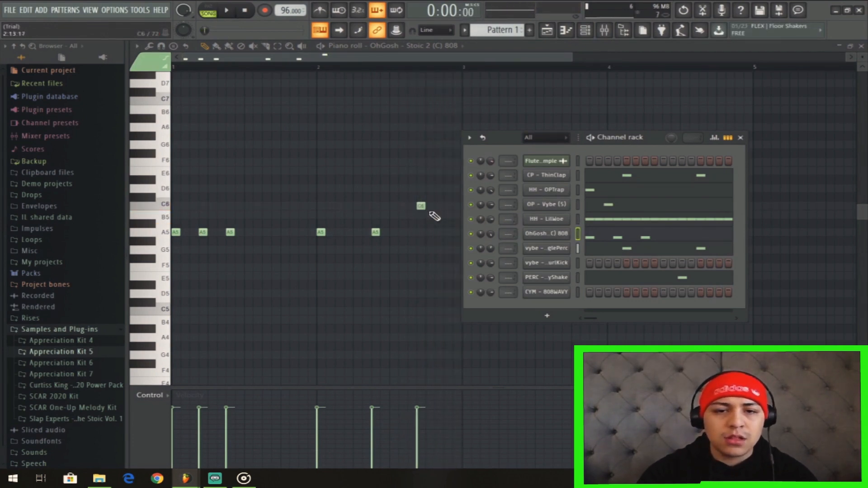
left_click(423, 208)
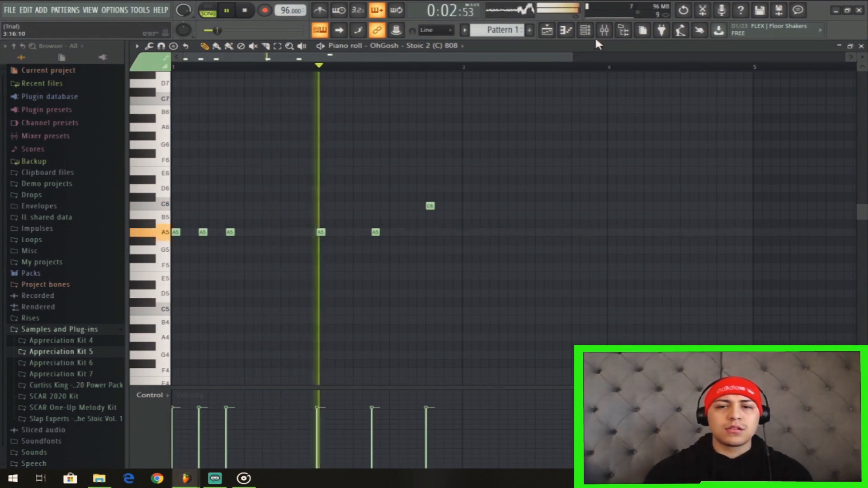
key("F6")
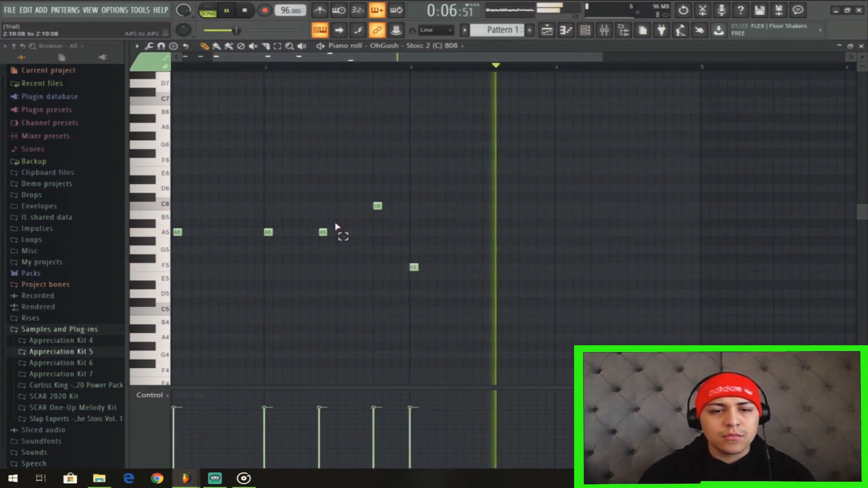
Copy the five A5 notes of the 808 to bars 3 and 4 and lower the copies to F5.
left_click_drag(336, 226, 172, 287)
right_click(467, 267)
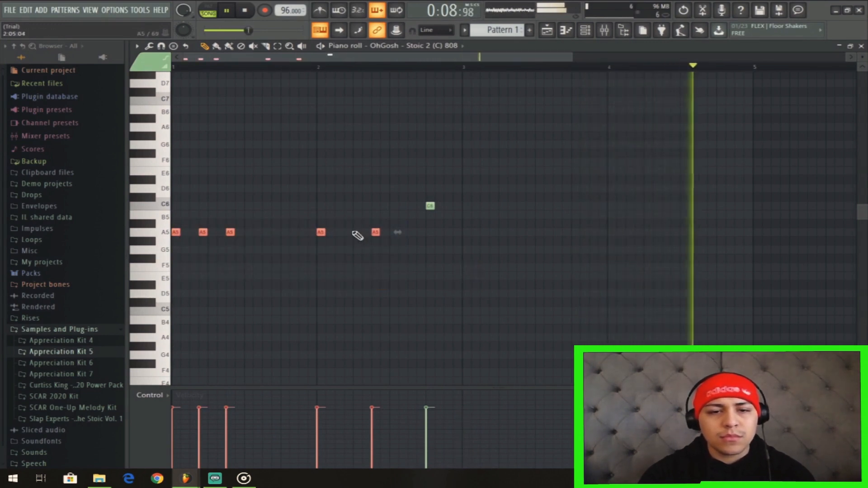
left_click_drag(324, 235, 608, 246)
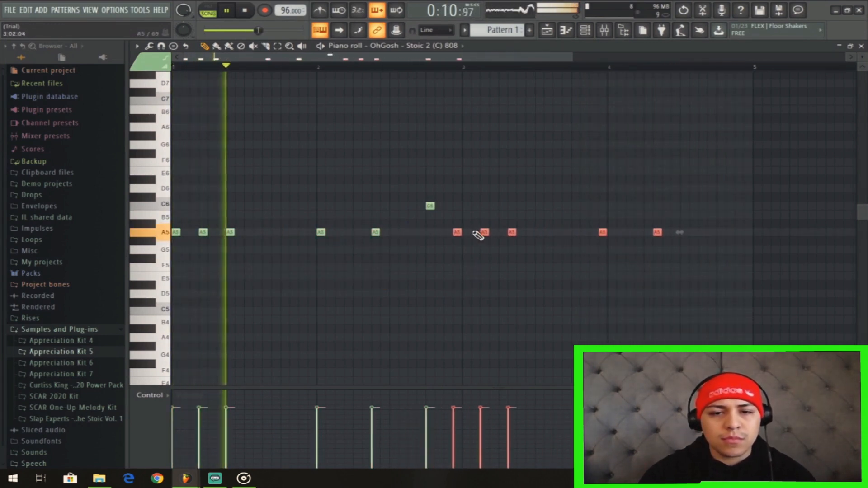
left_click_drag(489, 243, 498, 274)
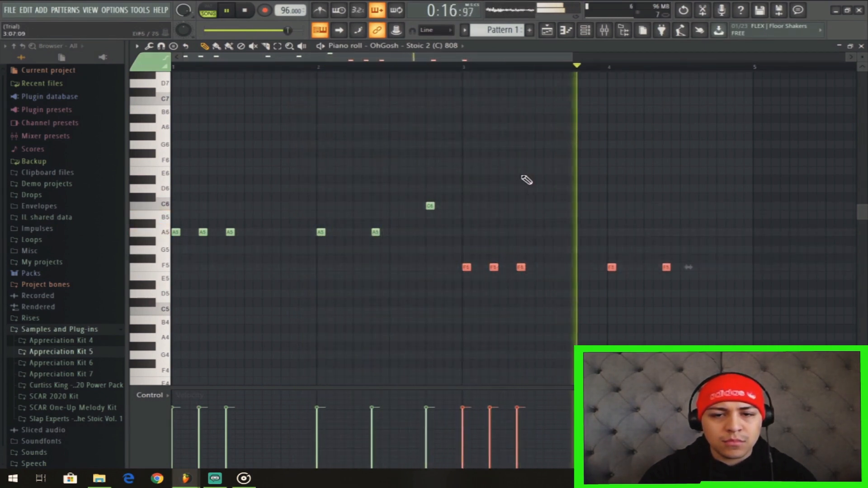
Add 808 notes in bar 4: F5 at steps 11 and 12 and A5 at step 13, auditioning the result.
left_click(705, 267)
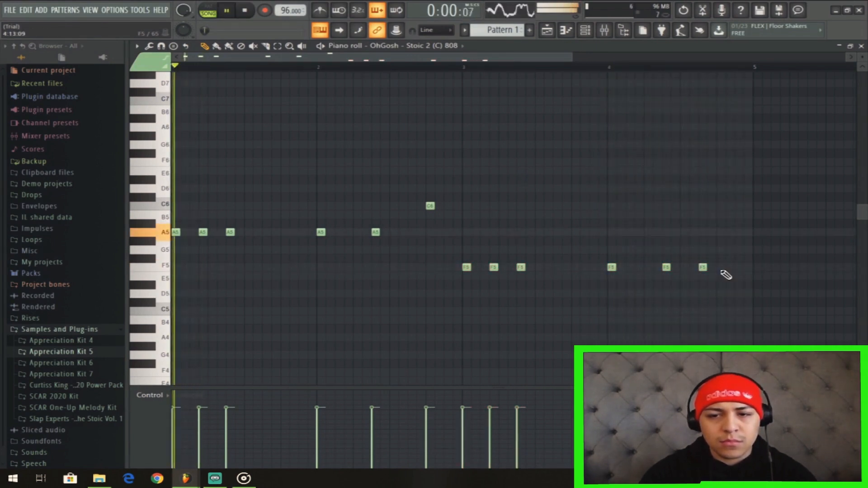
left_click(615, 69)
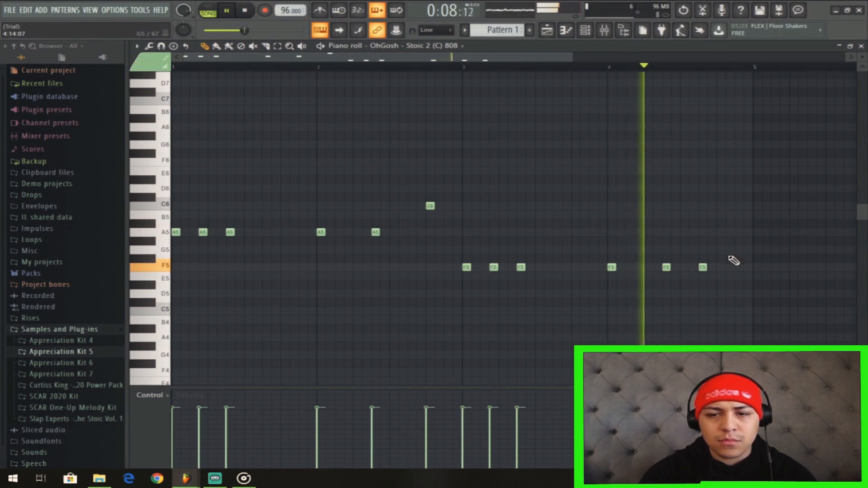
left_click(711, 267)
left_click(721, 232)
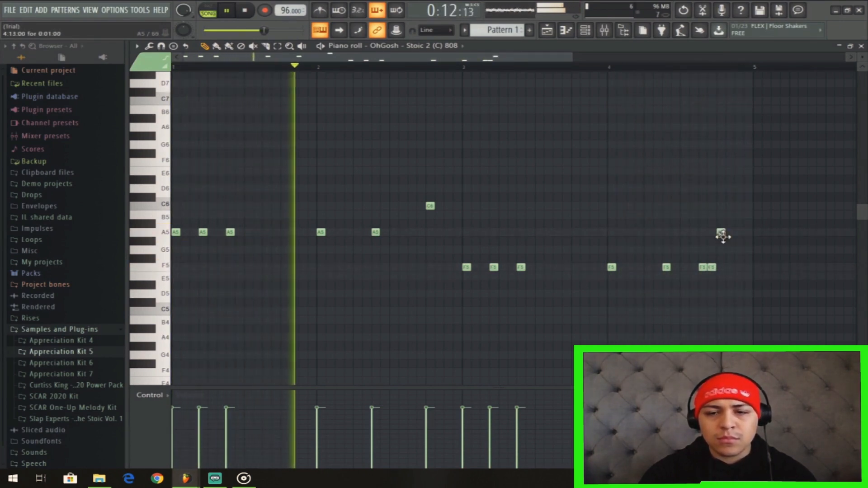
left_click(620, 68)
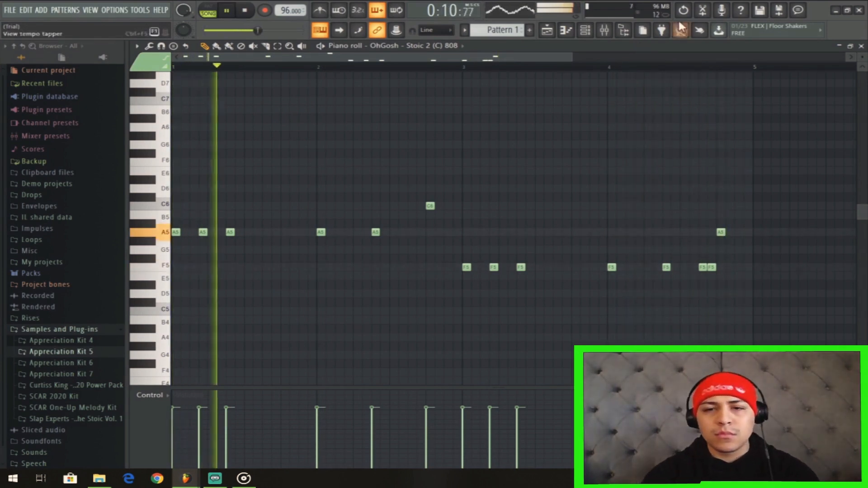
Stop playback and enable Cut itself for the OhGosh - Stoic 2 (C) 808 channel.
key("space")
left_click(586, 31)
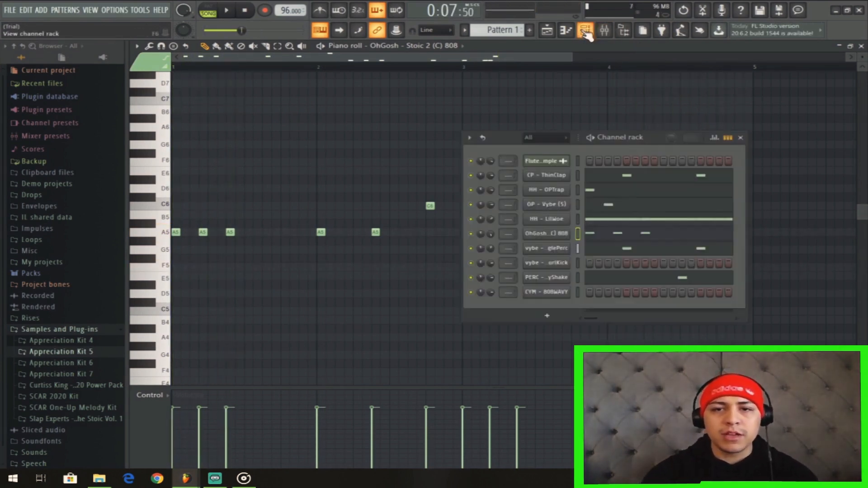
right_click(555, 235)
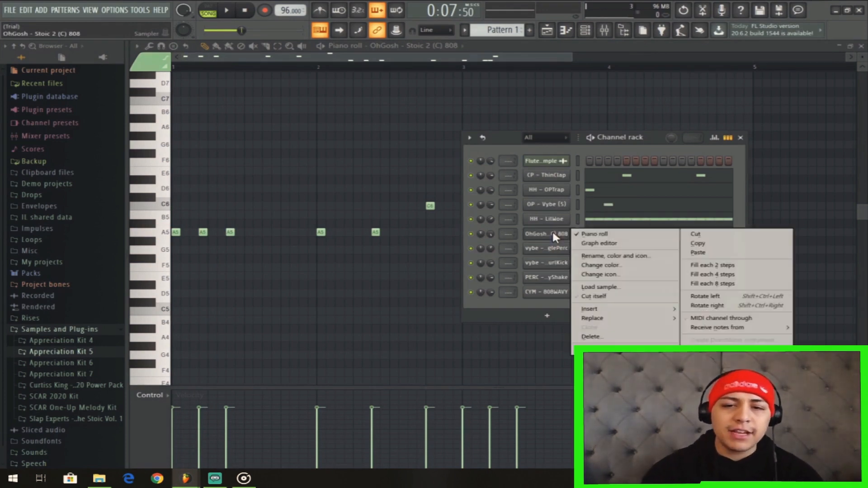
left_click(596, 296)
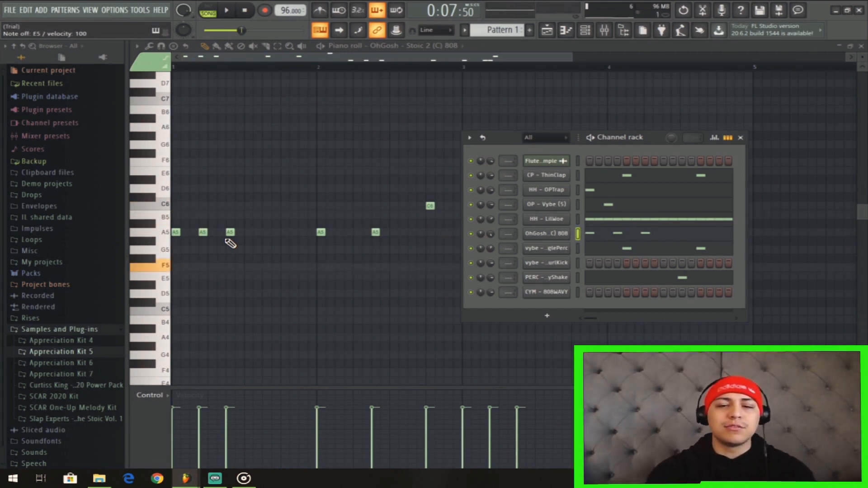
key("F6")
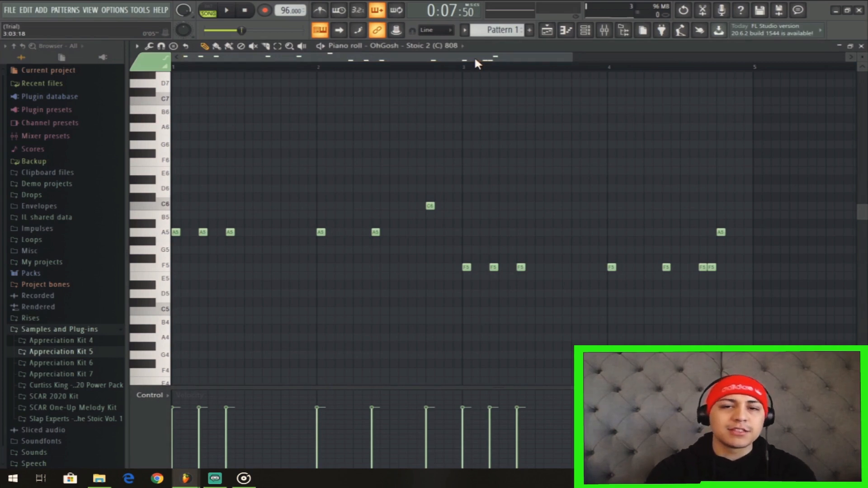
Play the song and lower the last 808 note in bar 4 to G5.
key("space")
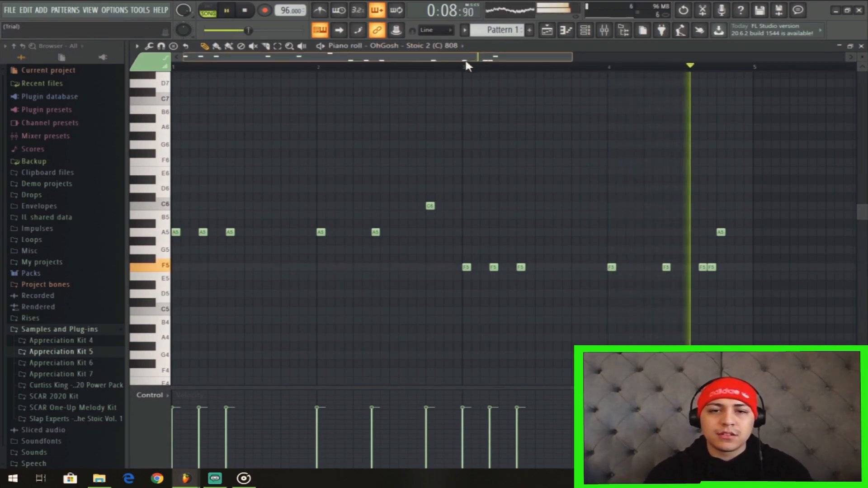
left_click_drag(465, 62, 526, 71)
left_click_drag(612, 233, 612, 250)
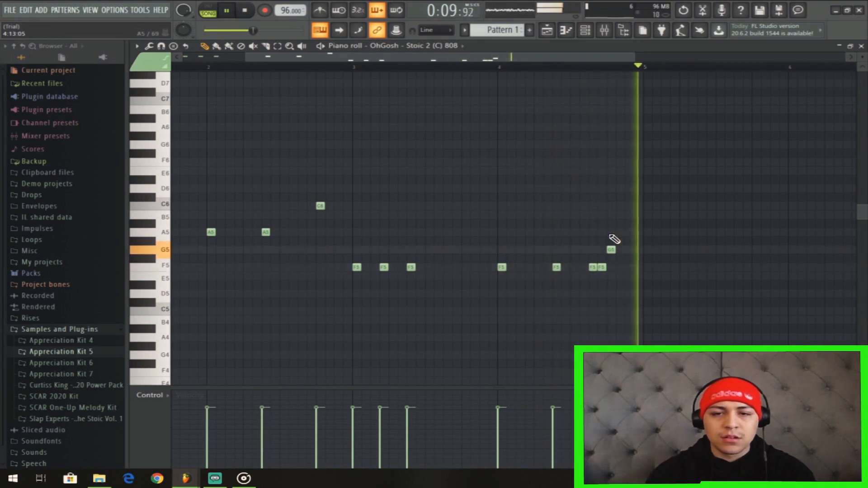
Open the vybe - WondaGurlKick channel in the piano roll at bar 1 and stop playback.
key("F6")
right_click(547, 262)
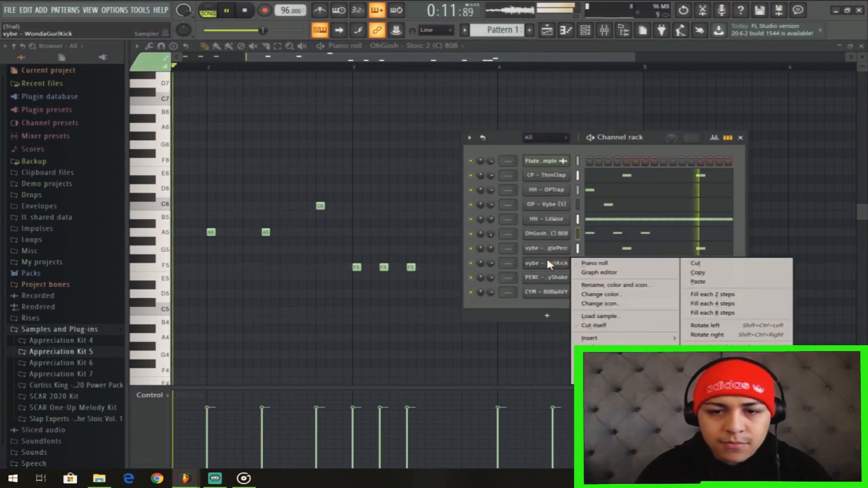
left_click(606, 265)
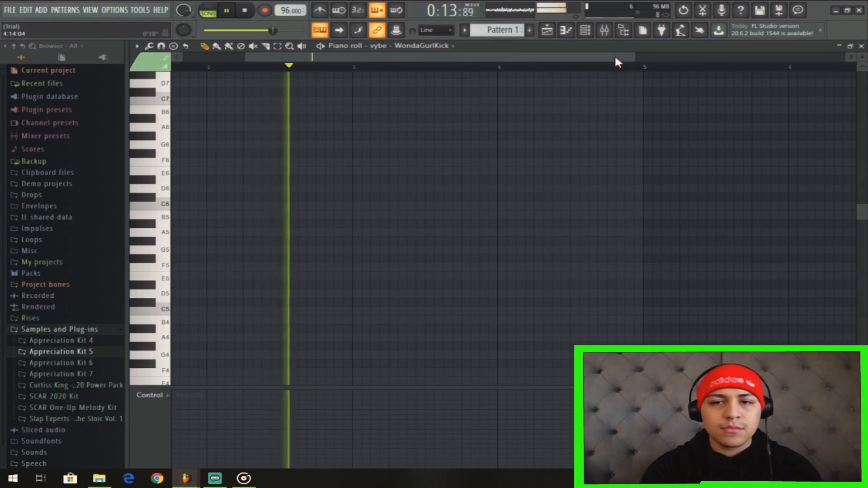
scroll(615, 54, "left", 3)
key("space")
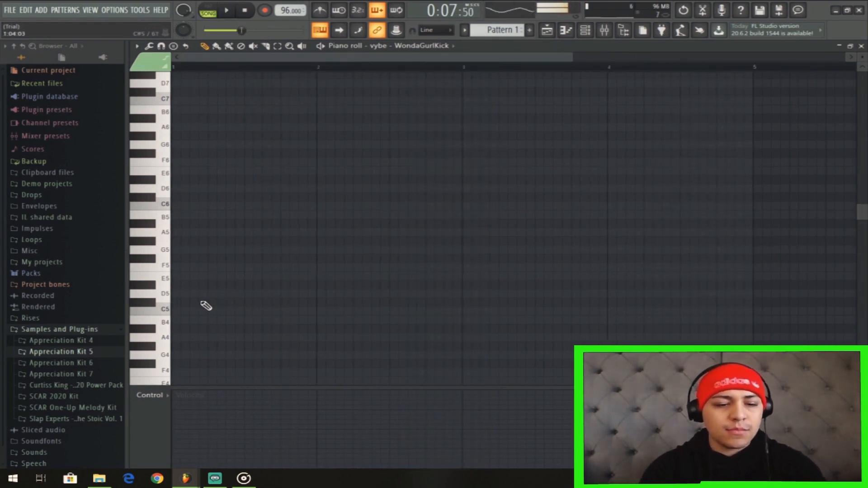
key("space")
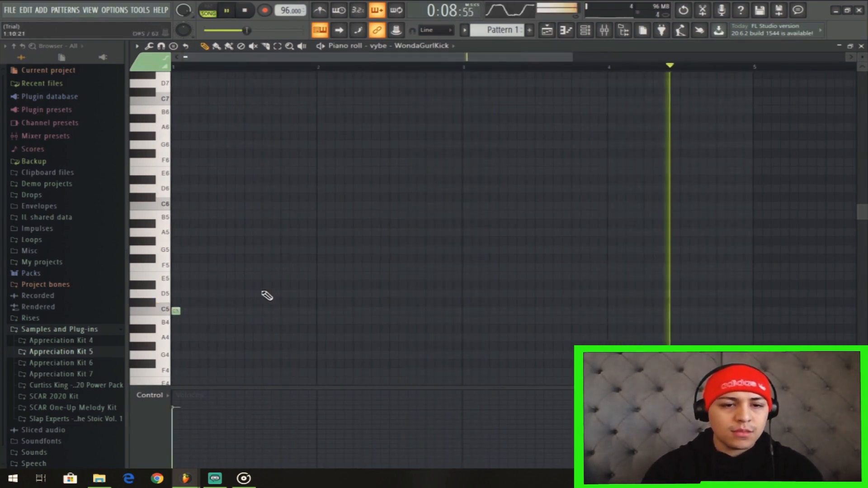
left_click(209, 312)
left_click_drag(214, 313, 205, 313)
left_click(231, 313)
key("space")
key("ctrl+a")
key("Delete")
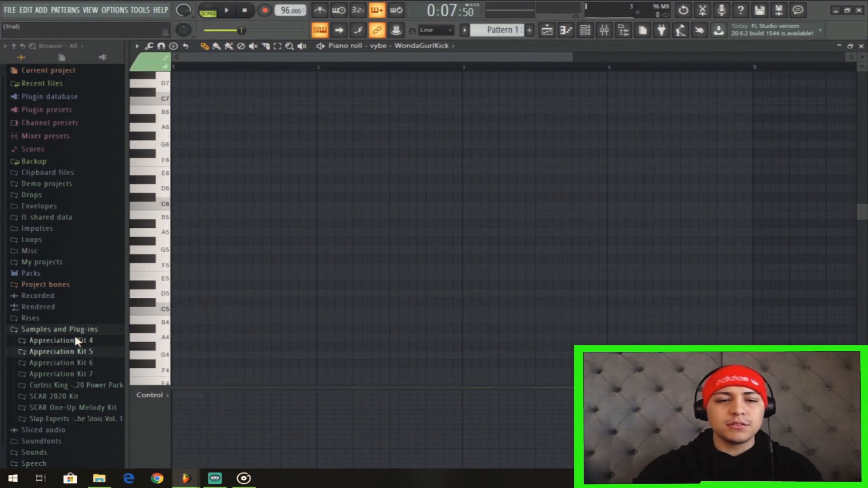
Copy the OhGosh - Stoic 2 (C) 808 notes into the vybe - WondaGurlKick channel.
left_click(586, 32)
right_click(559, 235)
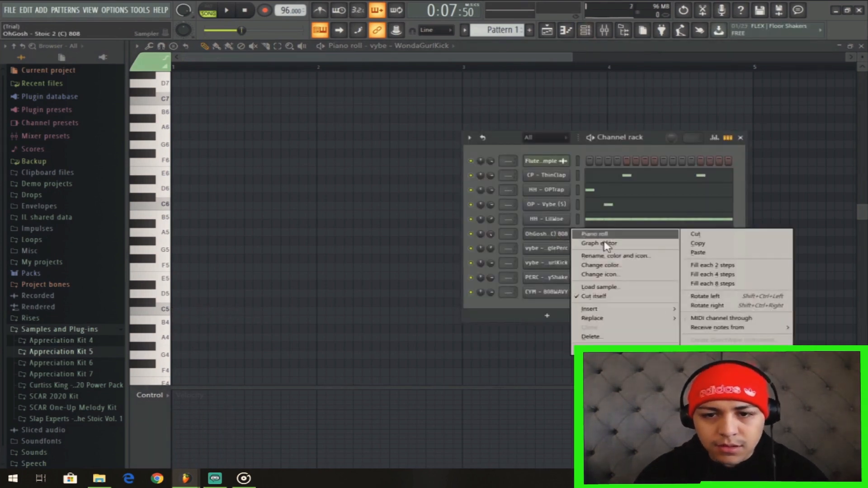
left_click(700, 252)
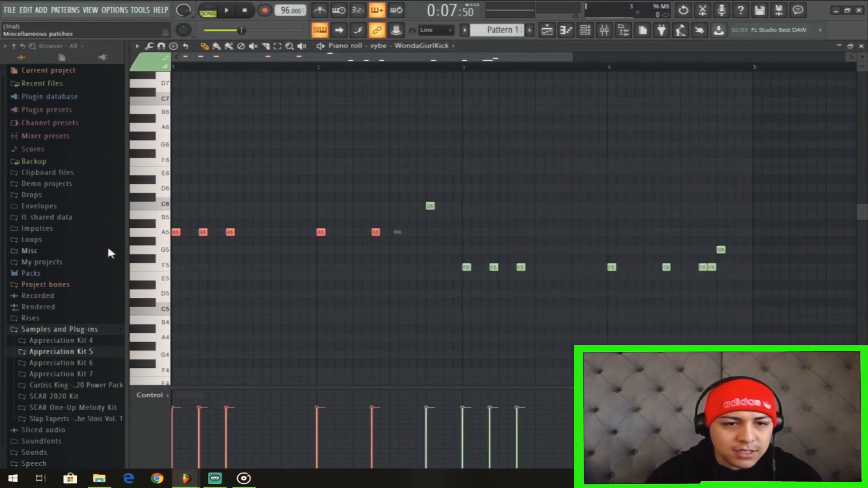
Lower all vybe - WondaGurlKick notes to C5 and play the song to hear the kick.
key("shift+Down")
key("shift+Down")
key("shift+Down")
key("shift+Down")
key("shift+Down")
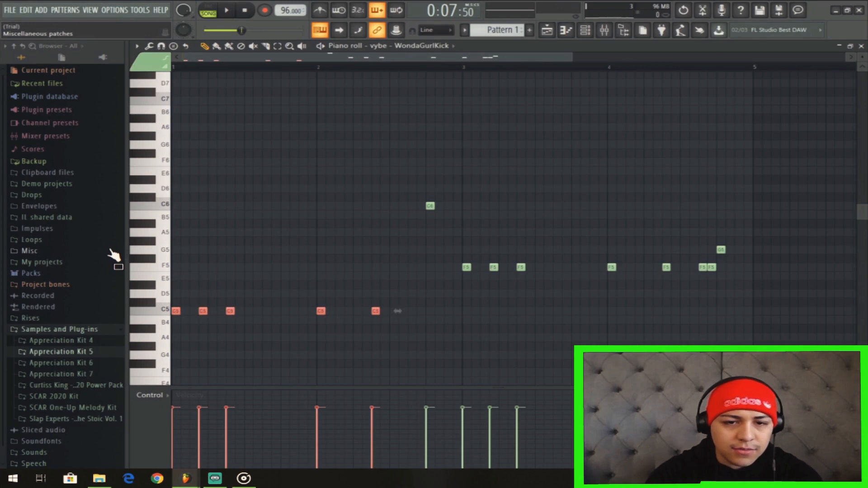
left_click_drag(409, 185, 486, 244)
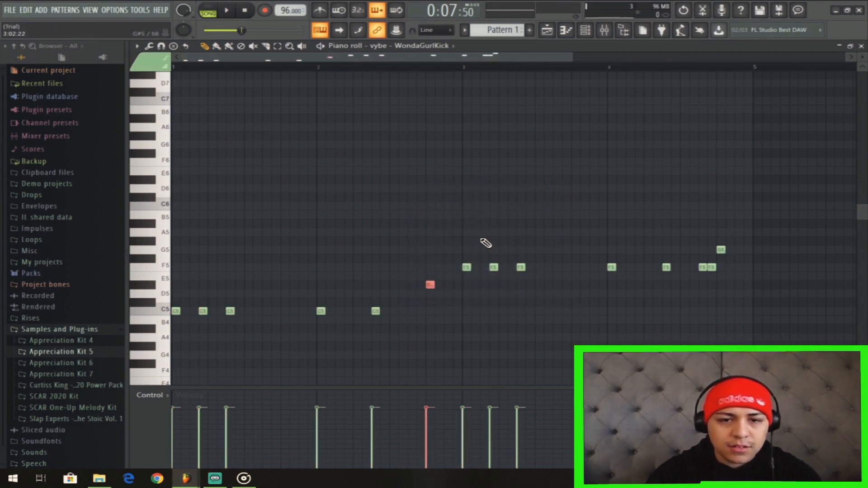
left_click_drag(465, 237, 734, 311)
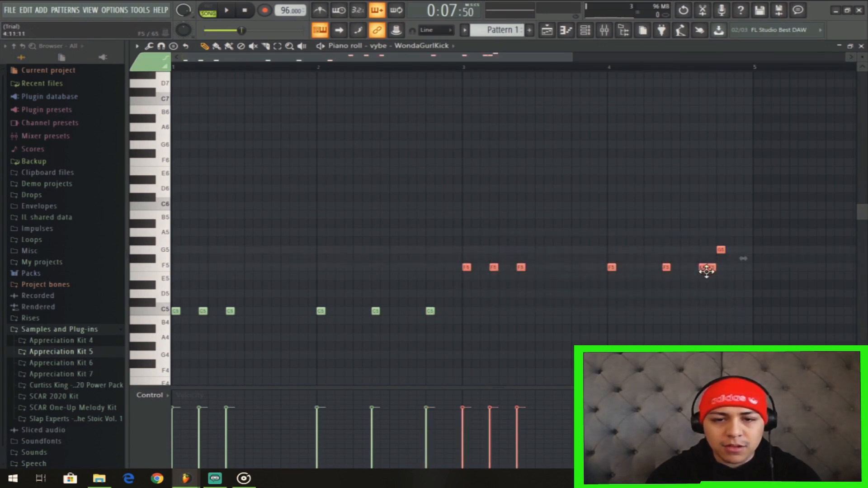
left_click(730, 268)
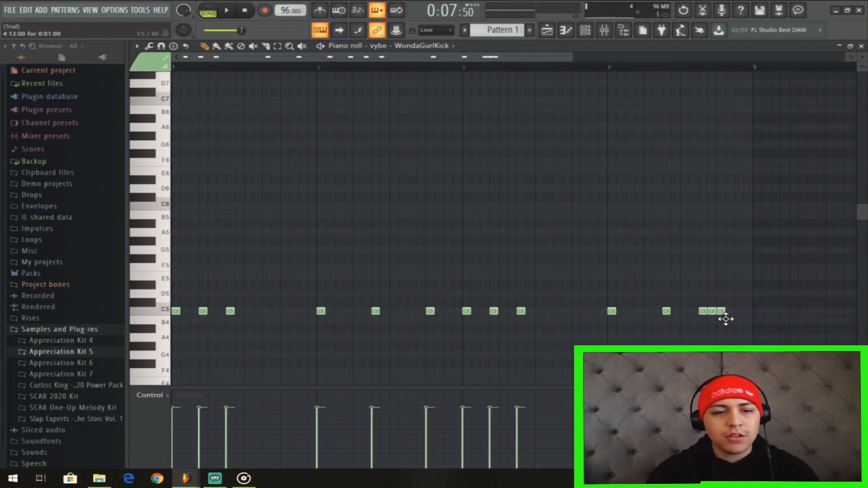
key("space")
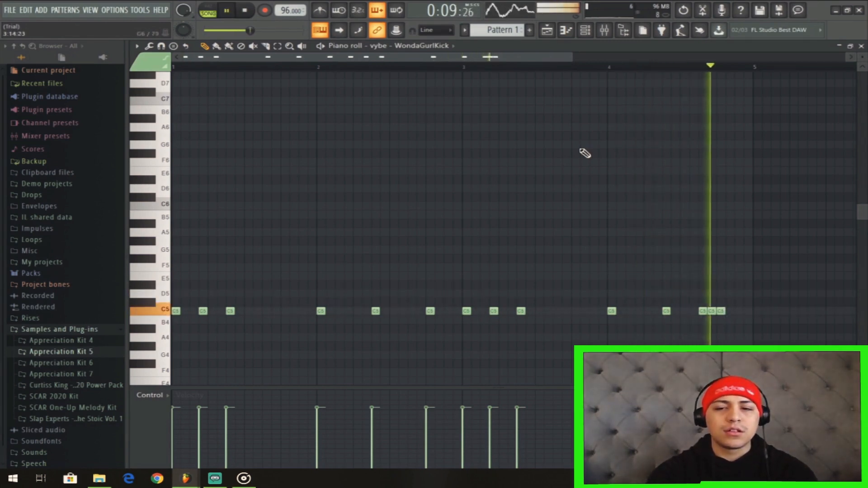
key("space")
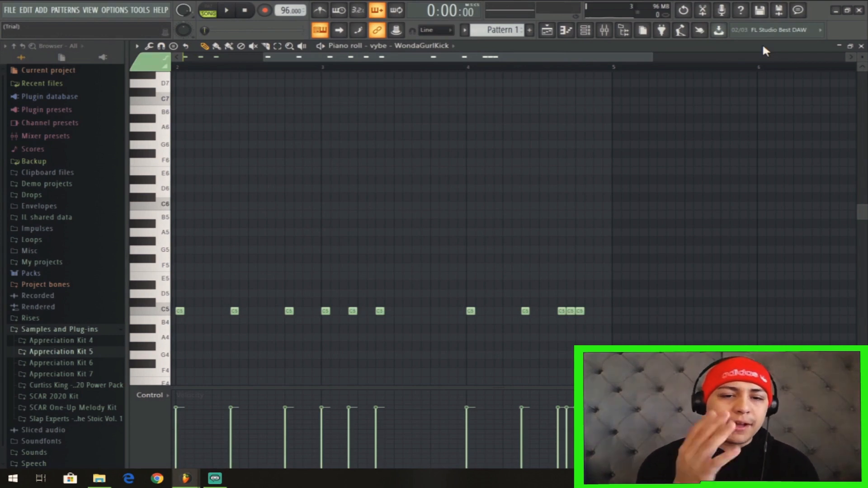
Return to the playlist and delete the second Pattern 1 clip from Track 2.
left_click_drag(592, 57, 497, 60)
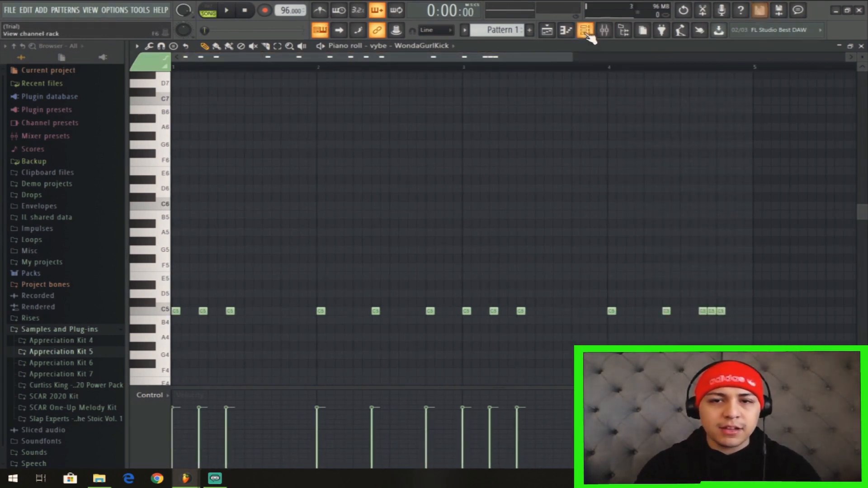
left_click(553, 32)
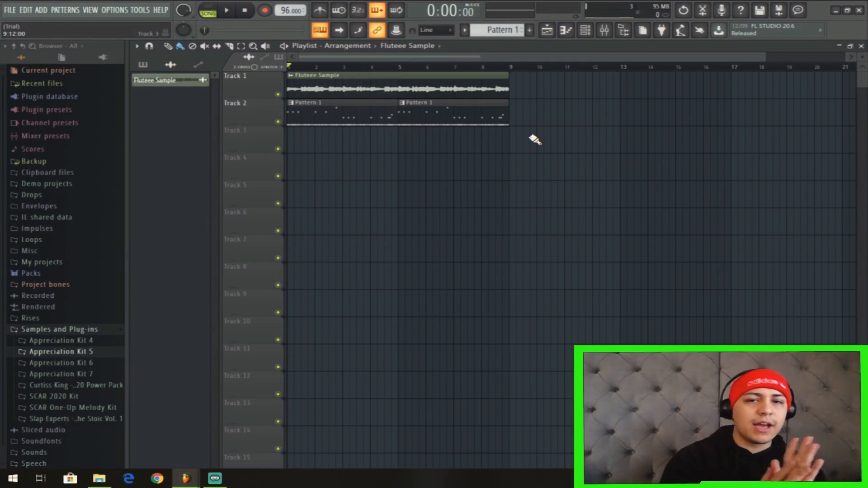
right_click(481, 117)
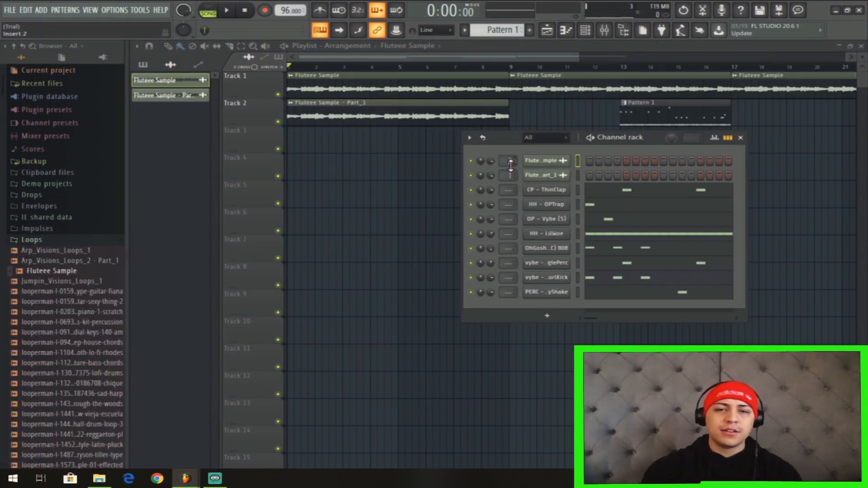
Play the arrangement, place the Fluteee Sample - Part_1 clip at bar 9 on Track 2 and colour it blue.
key("space")
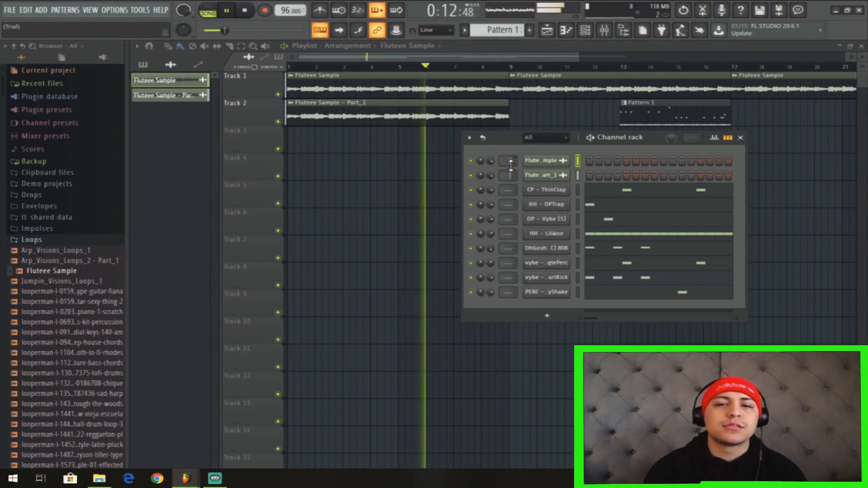
left_click_drag(579, 57, 724, 57)
left_click_drag(545, 116, 618, 118)
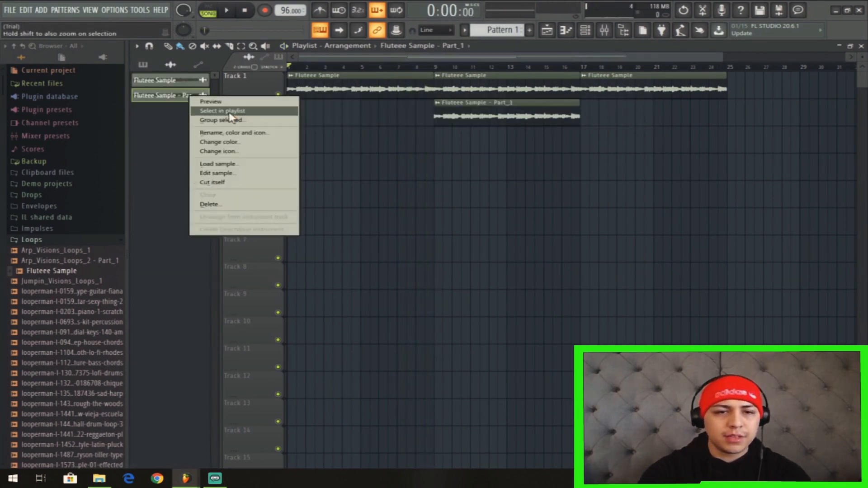
left_click(257, 142)
left_click(337, 184)
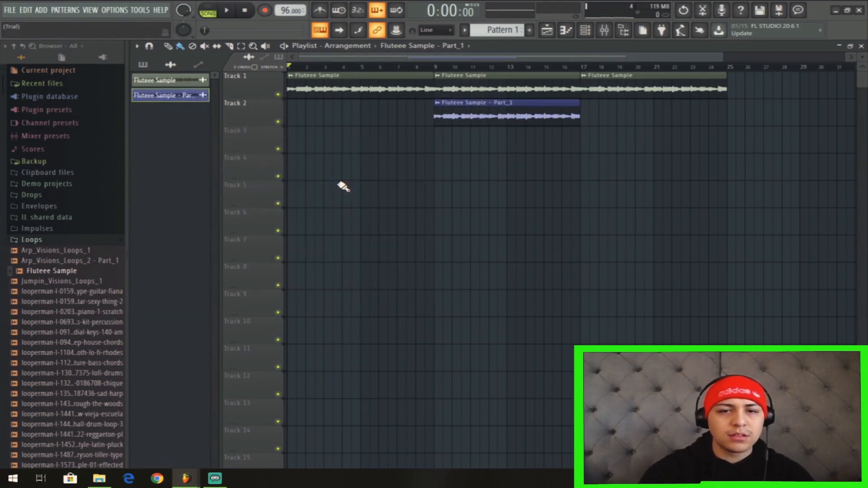
Show the mixer and the channel rack together over the playlist and hide the browser.
key("F6")
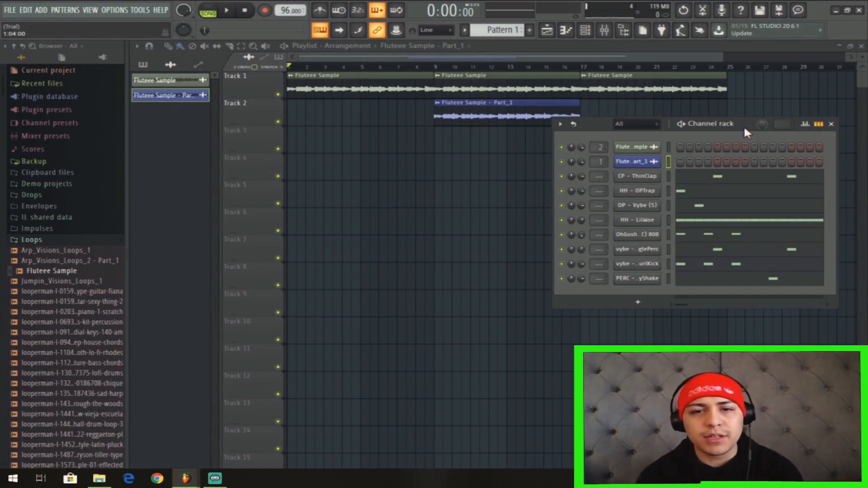
key("F9")
left_click_drag(639, 204, 596, 128)
left_click(719, 125)
left_click_drag(745, 123, 770, 156)
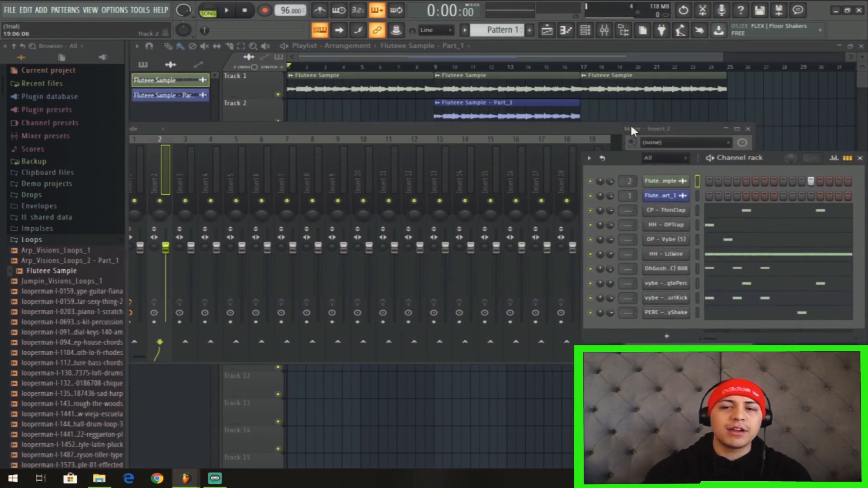
left_click_drag(557, 124, 559, 121)
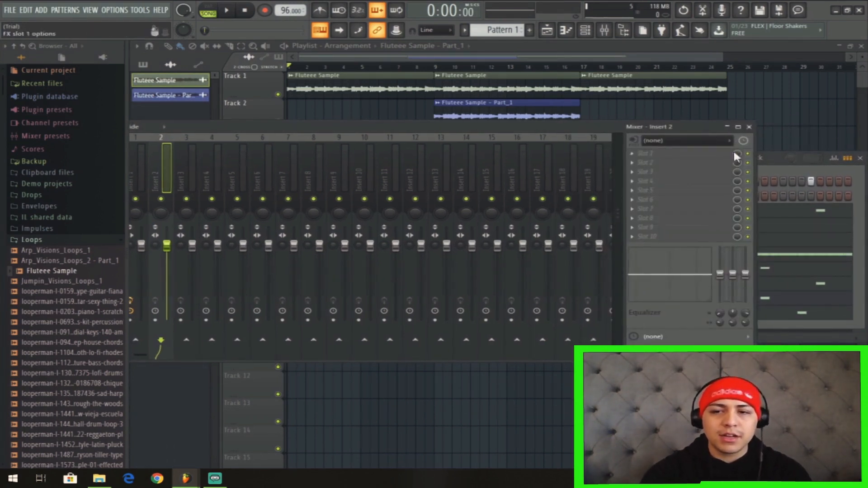
left_click(781, 160)
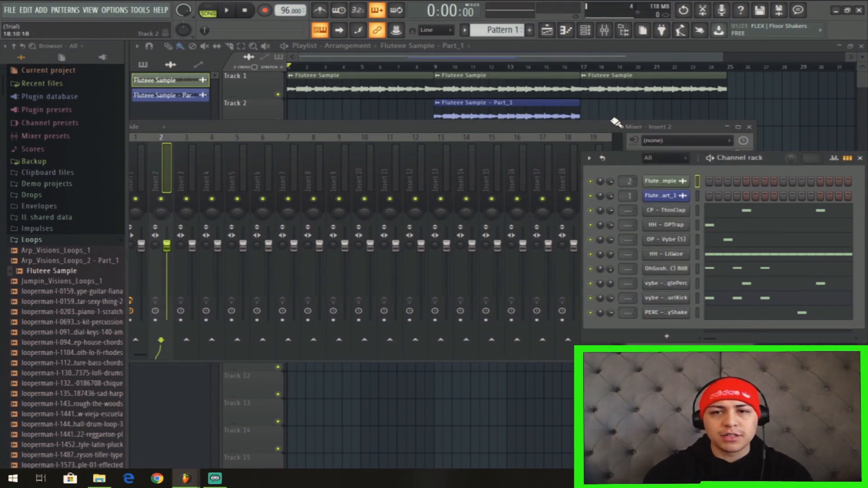
left_click(628, 34)
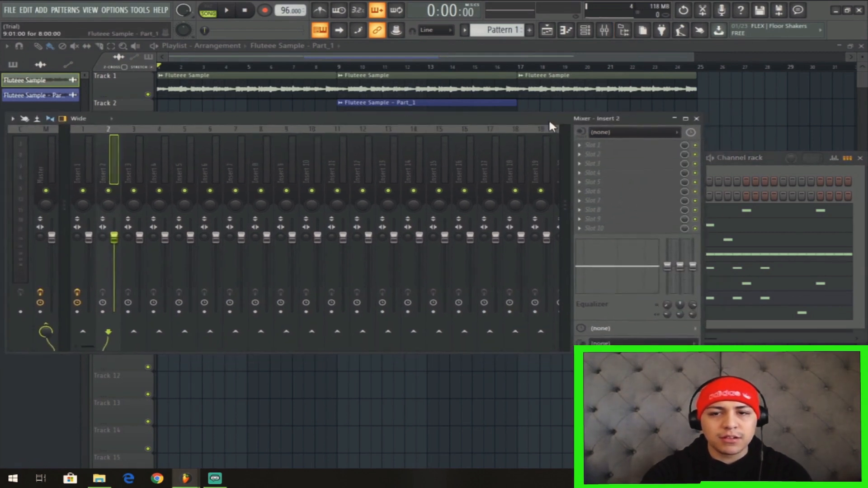
Route the channels from CP - ThinClap through PERC - ZayShake to mixer inserts 3 to 10, one insert each.
left_click(586, 31)
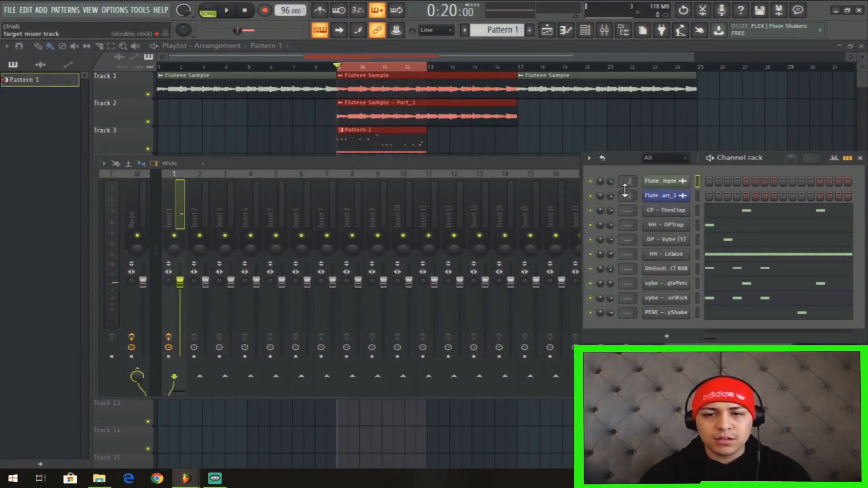
left_click_drag(628, 211, 627, 205)
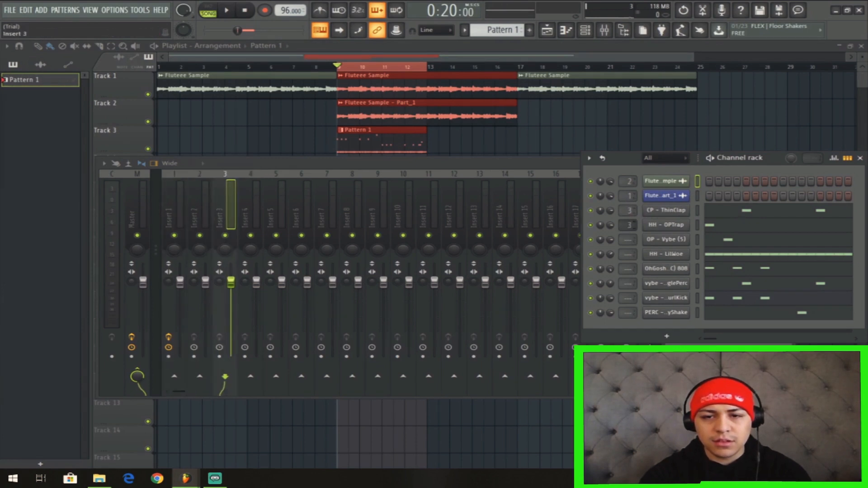
left_click_drag(628, 243, 627, 306)
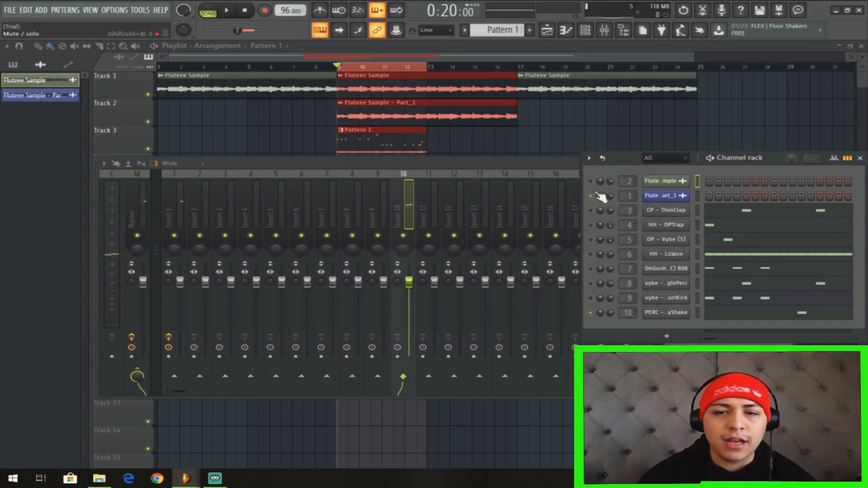
Split Pattern 1 by channel and return to the playlist.
left_click(116, 10)
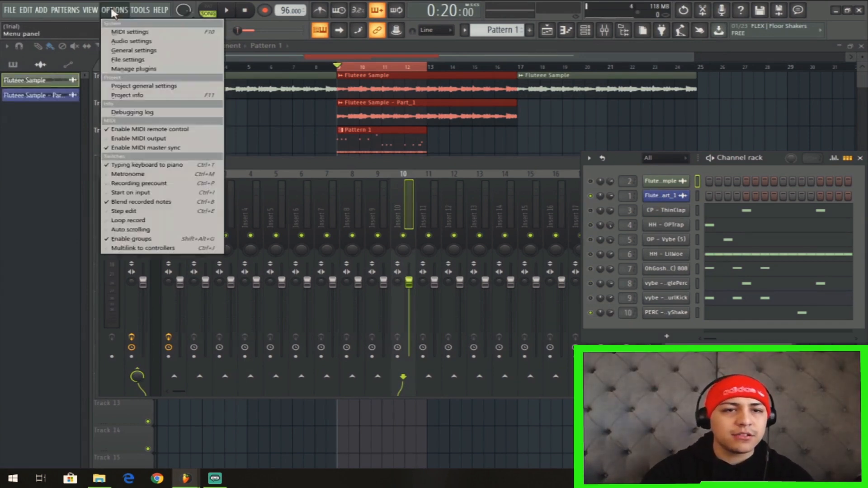
mouse_move(57, 10)
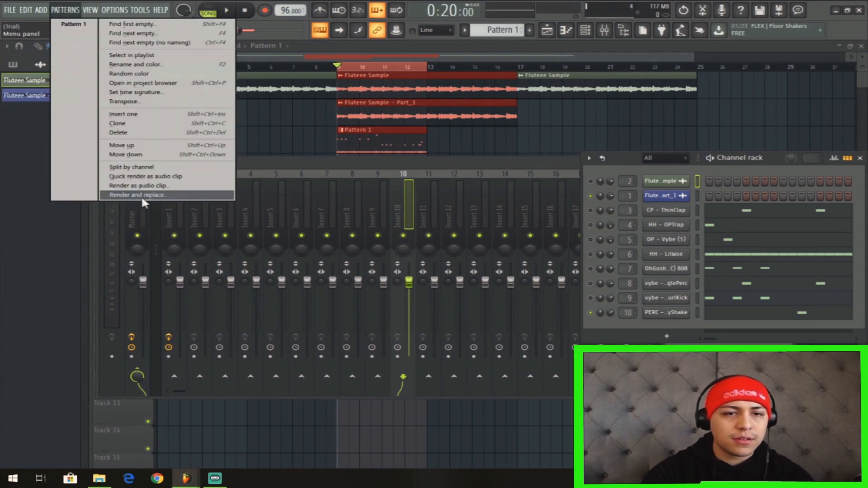
left_click(144, 168)
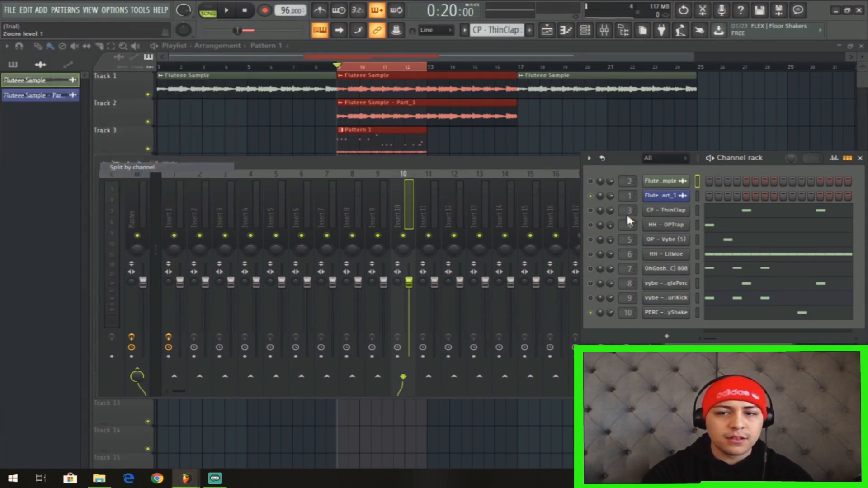
key("F7")
left_click(586, 31)
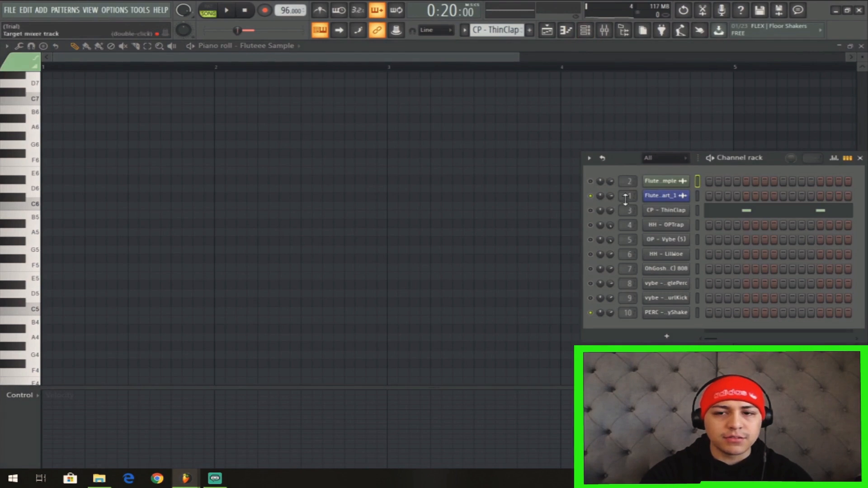
left_click(555, 30)
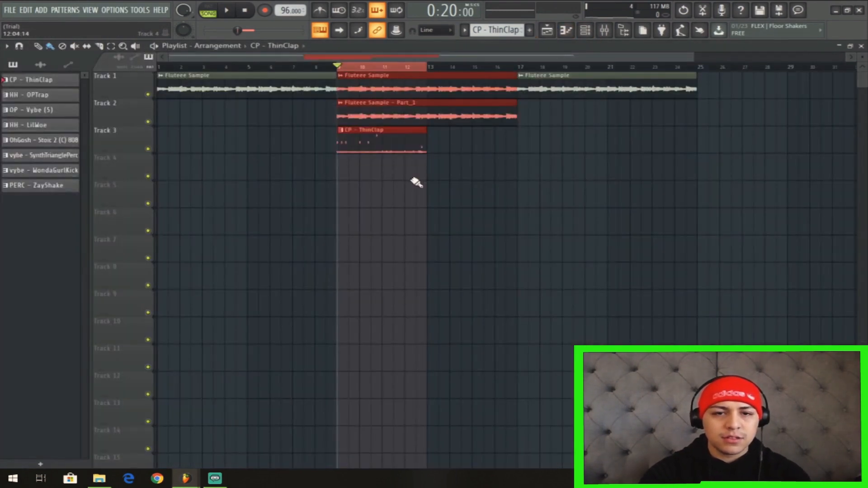
Delete the CP - ThinClap clips from Track 3 and clear the bar 9 to 13 time selection.
left_click_drag(413, 181, 399, 147)
key("Delete")
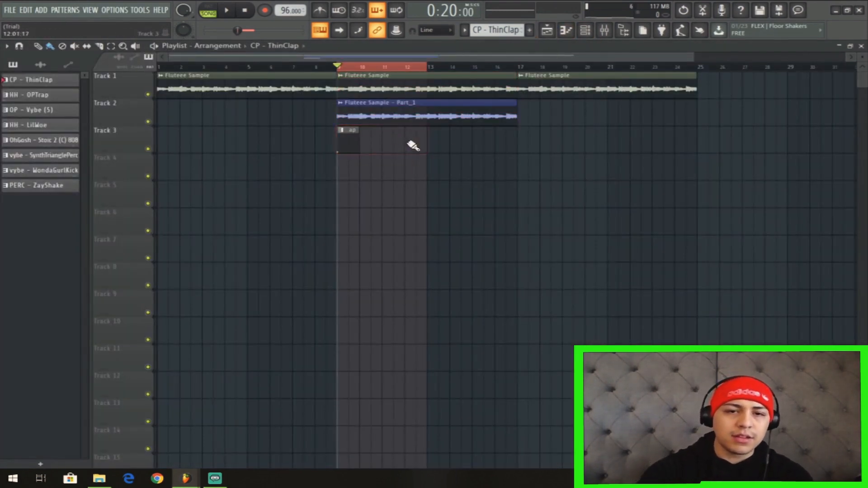
right_click(350, 145)
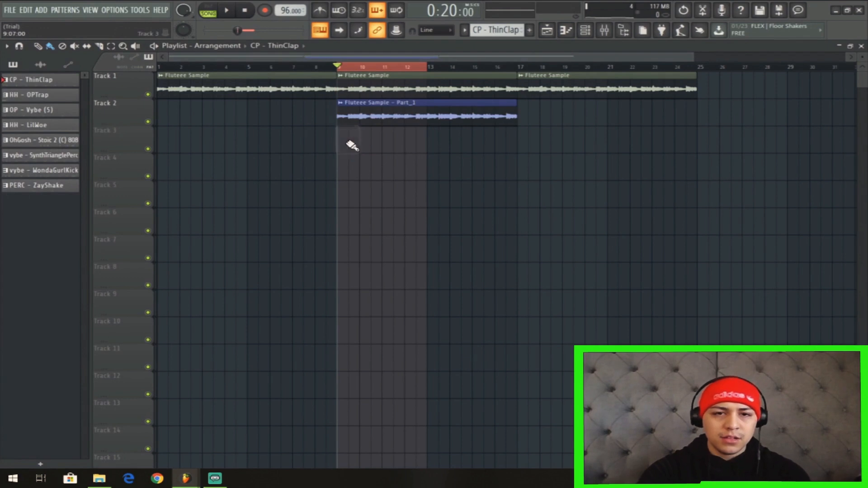
left_click(371, 67)
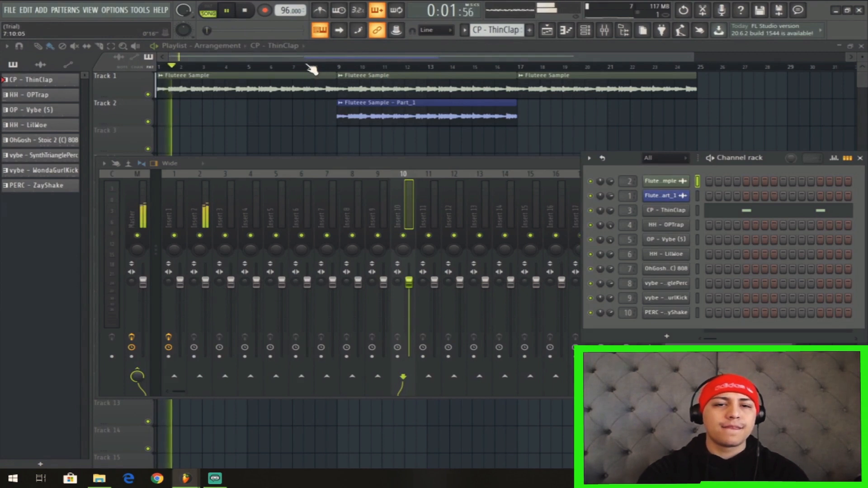
Close the extra windows and place HH - LilWoe on Track 3 and CP - ThinClap on Track 4, both starting at bar 9.
key("F12")
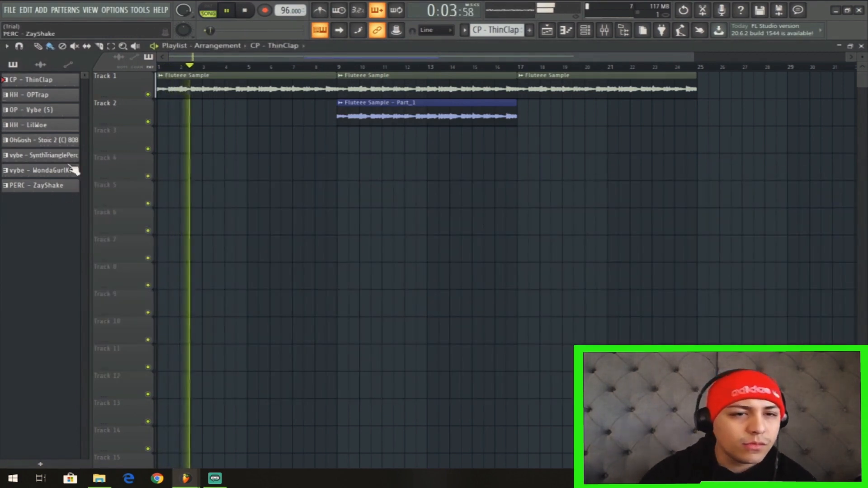
left_click_drag(58, 126, 346, 141)
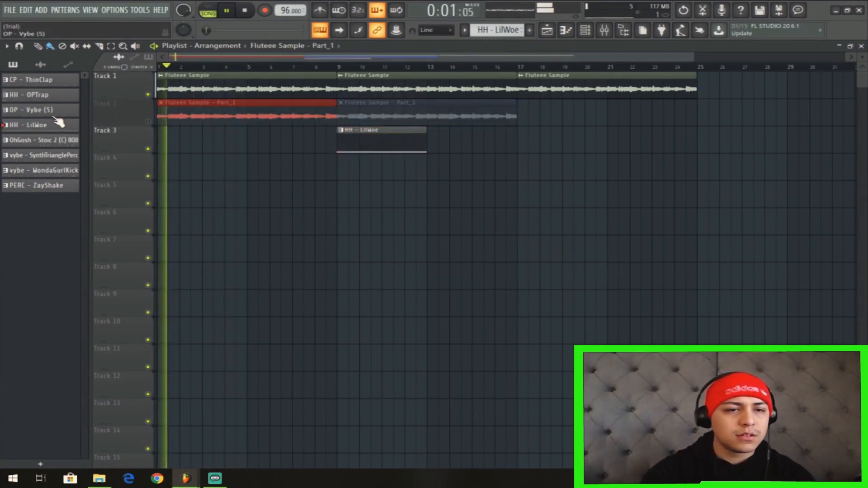
left_click(56, 110)
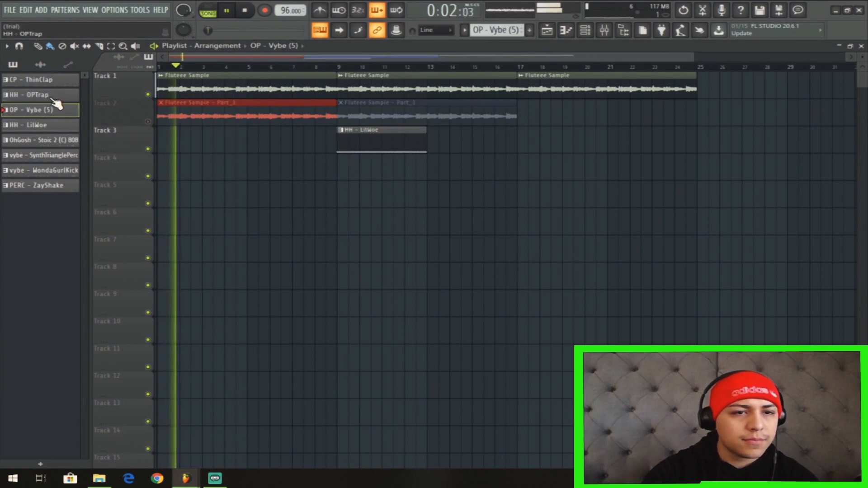
left_click_drag(46, 80, 344, 172)
Duplicate the HH - LilWoe and CP - ThinClap clips twice so both run from bar 9 to bar 21.
left_click_drag(466, 174, 355, 147)
key("ctrl+b")
key("ctrl+b")
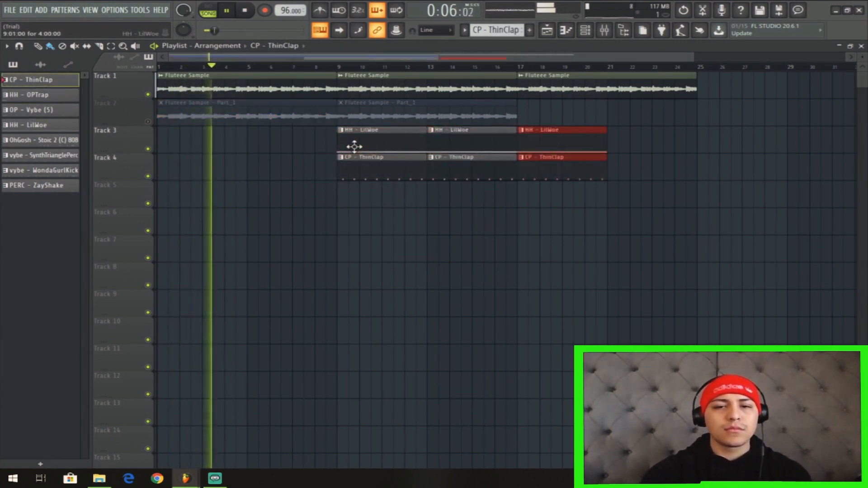
Place the OhGosh - Stoic 2 (C) 808 pattern at bar 17 on Track 5 and duplicate the bar 17 clips on Tracks 3 to 5 once.
left_click_drag(45, 140, 520, 191)
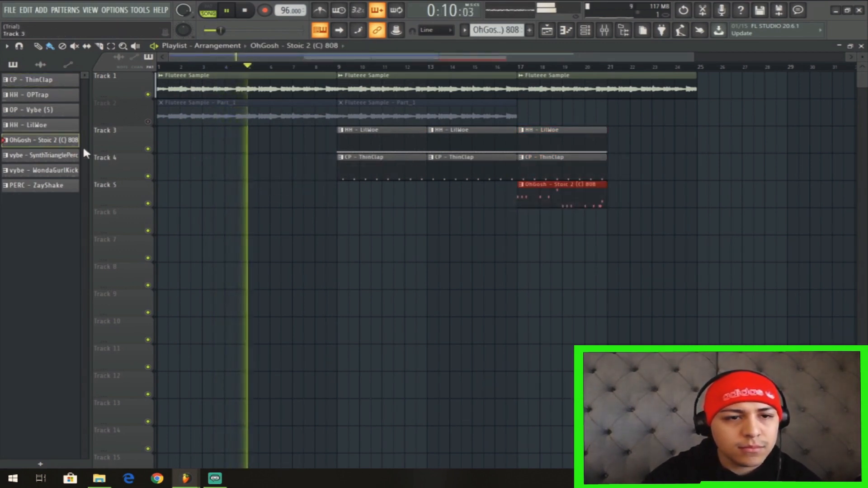
left_click_drag(633, 207, 542, 150)
key("ctrl+b")
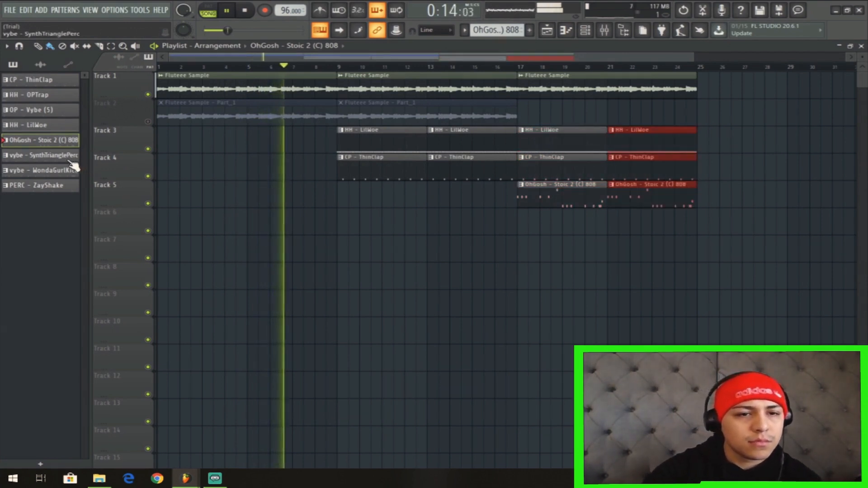
Place the vybe - SynthTrianglePerc pattern on Track 5 at bar 9 and again at bar 13.
left_click_drag(68, 159, 335, 197)
left_click(446, 228)
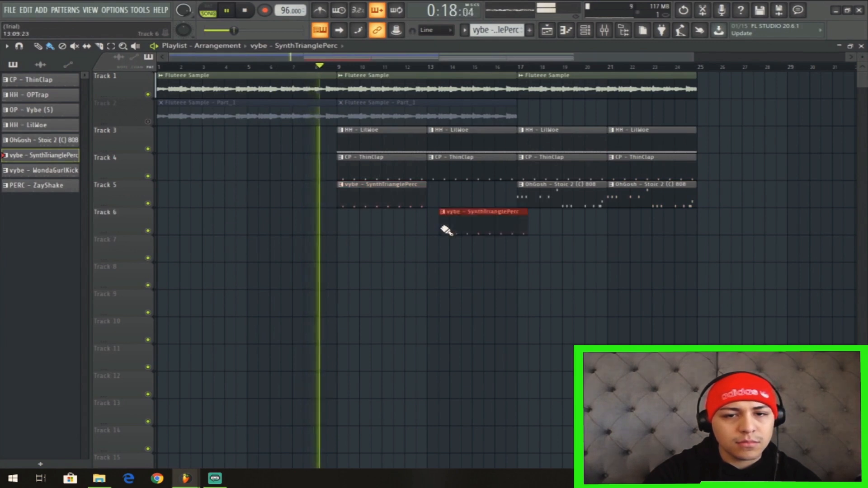
left_click_drag(484, 225, 472, 196)
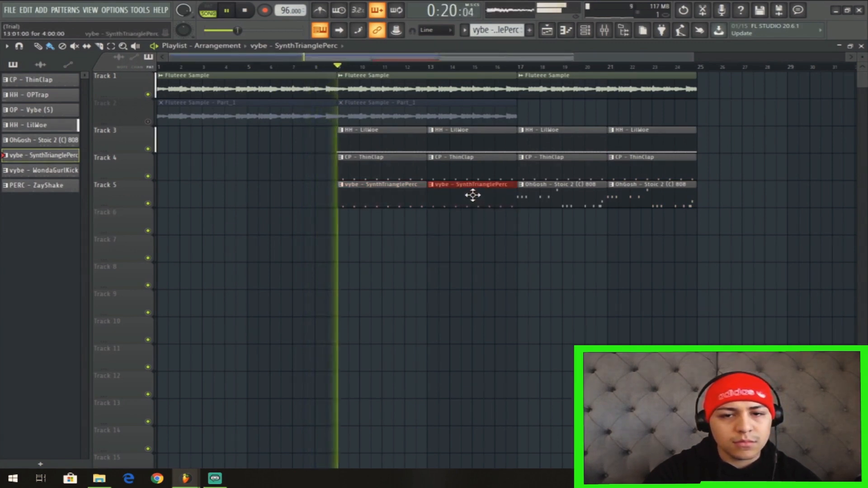
Move both OhGosh - Stoic 2 (C) 808 clips at bars 17 and 21 from Track 5 down to Track 6.
left_click_drag(555, 234, 634, 195)
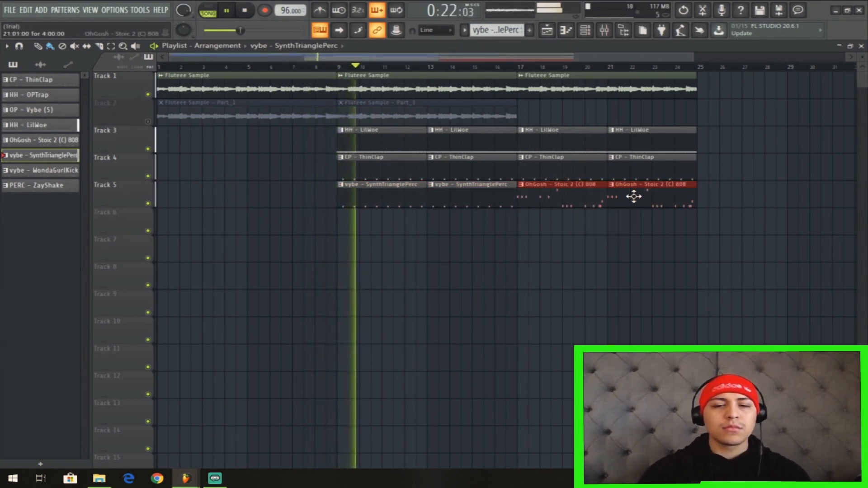
scroll(634, 197, "down", 1)
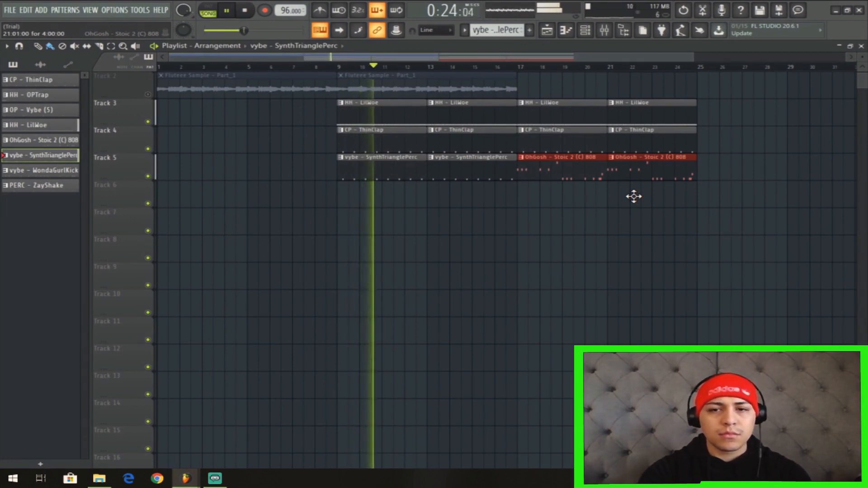
key("shift+Down")
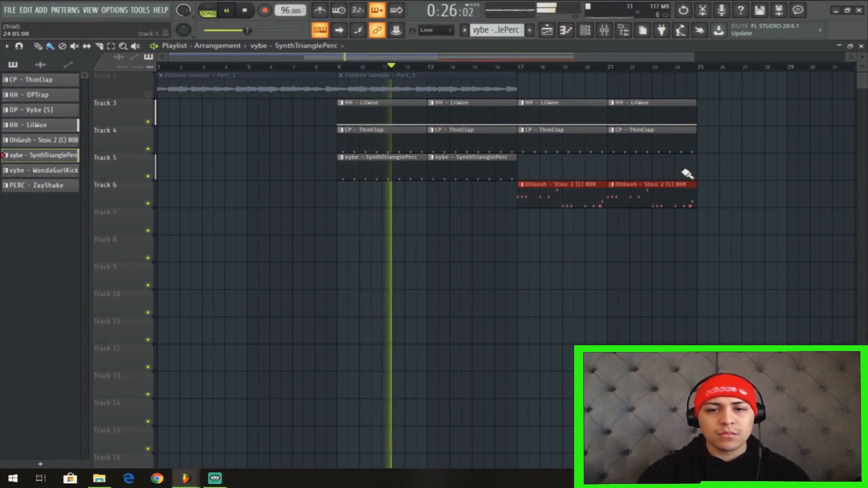
left_click_drag(572, 200, 570, 201)
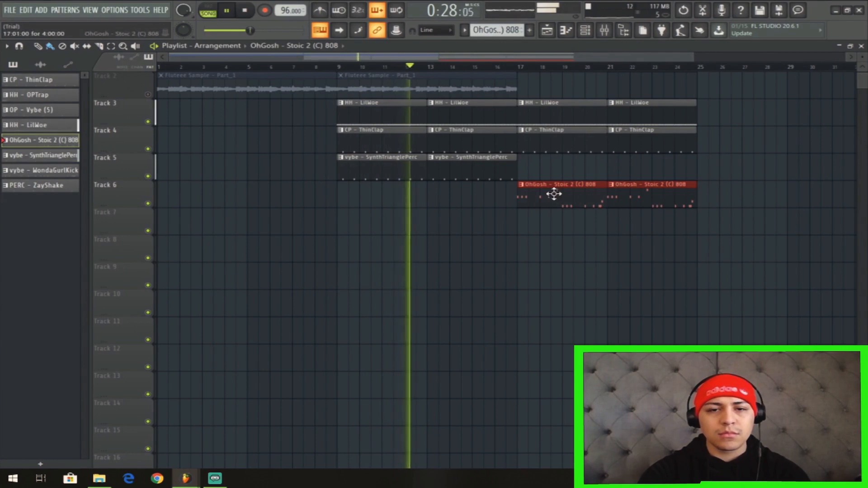
Arrange HH - OPTrap on Track 6, OP - Vybe (5) on Track 7, the 808 on Track 8 and WondaGurlKick at bar 21 on Track 9.
scroll(539, 136, "up", 1)
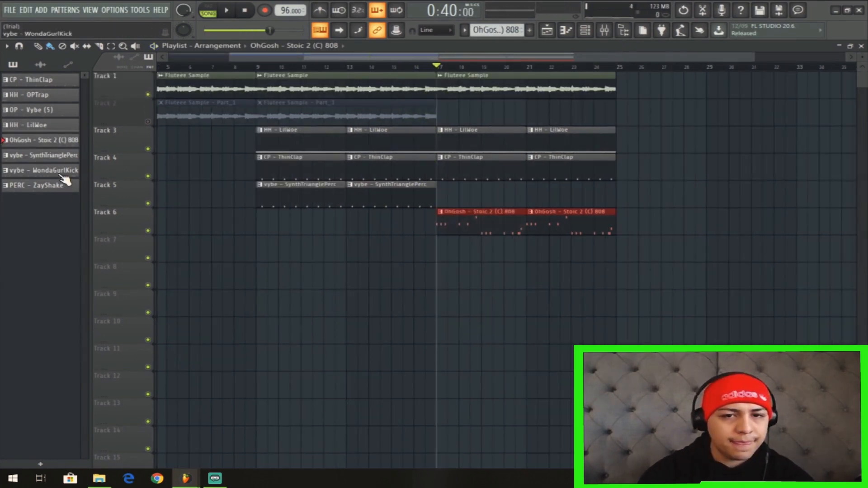
left_click_drag(66, 181, 541, 255)
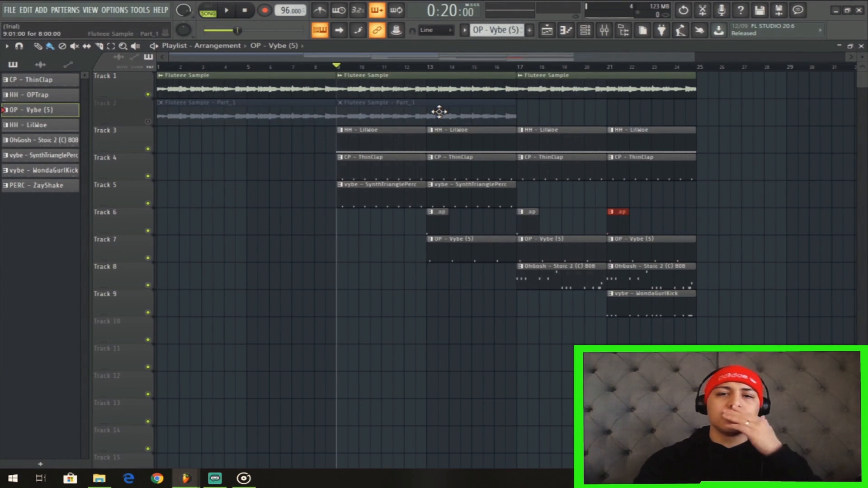
Play the arrangement from bar 9 and lower the Insert 5 mixer fader to about -6.7 dB.
left_click_drag(722, 316, 537, 284)
key("space")
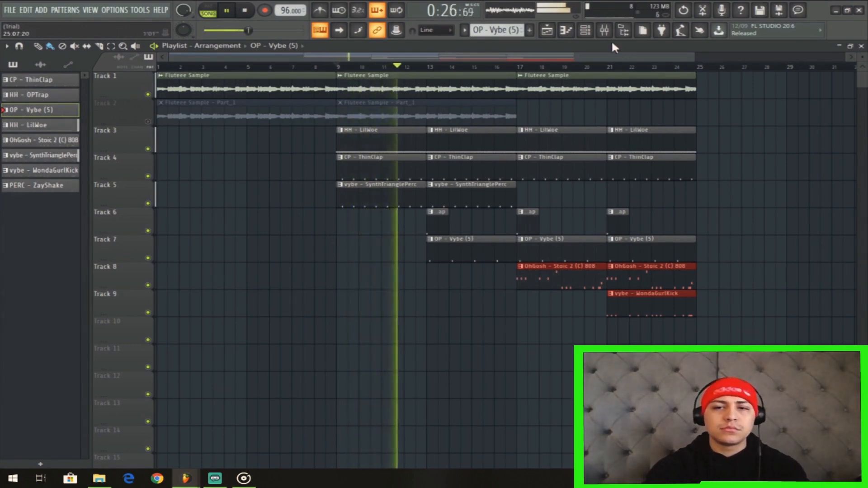
left_click(605, 29)
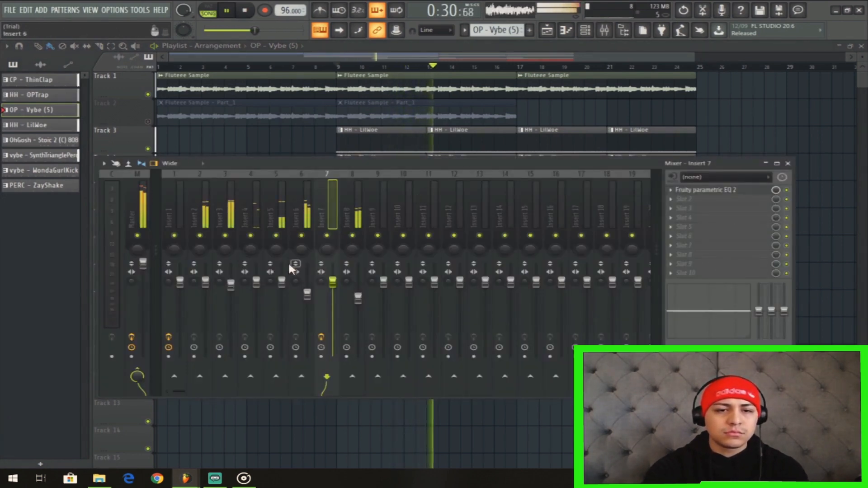
left_click_drag(281, 282, 282, 296)
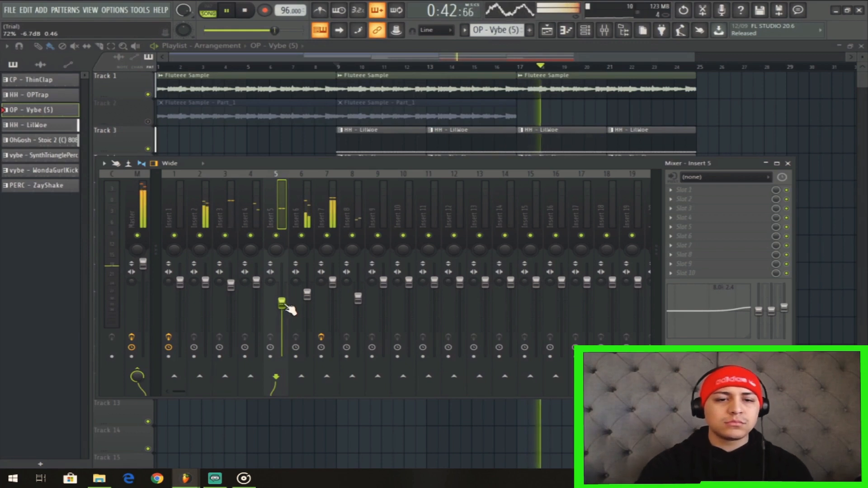
left_click(334, 215)
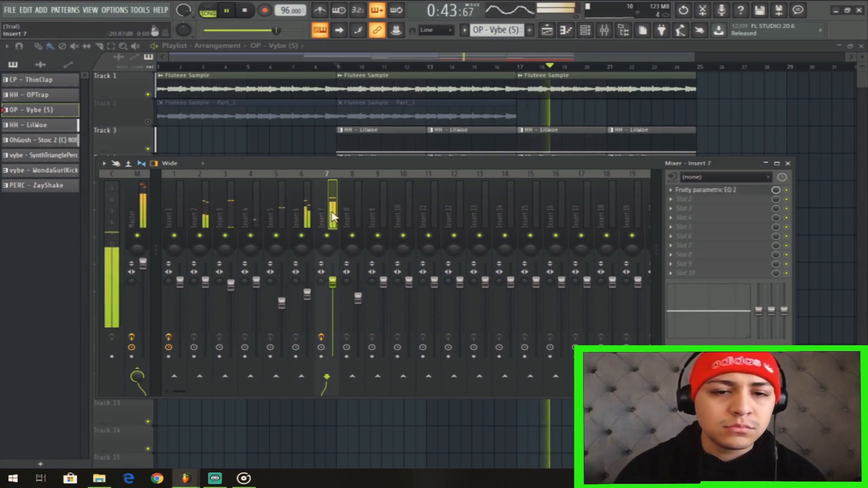
left_click(588, 32)
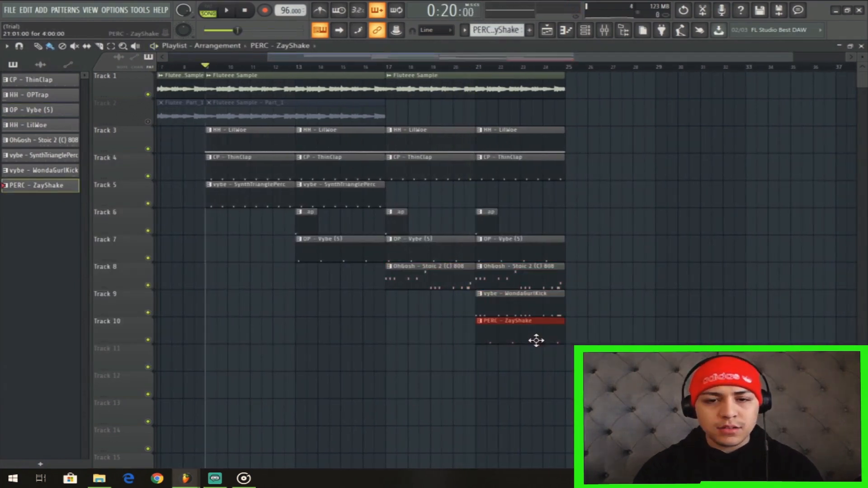
Place PERC - ZayShake at bar 21 on Track 10 and duplicate all bar 21 pattern clips on Tracks 3 to 10 to bar 25.
key("space")
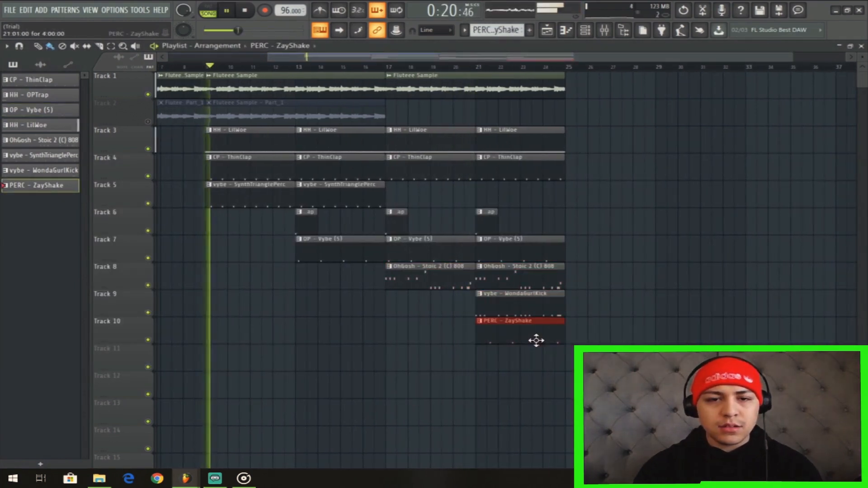
left_click(469, 67)
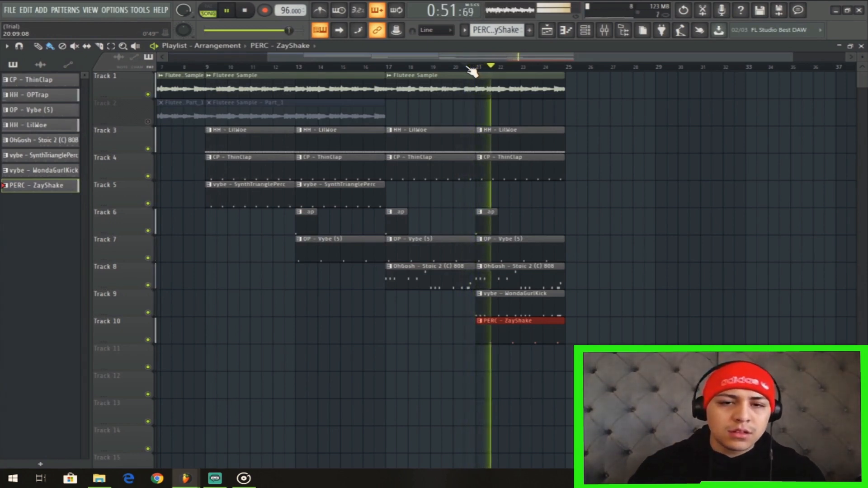
left_click_drag(582, 344, 500, 141)
key("ctrl+b")
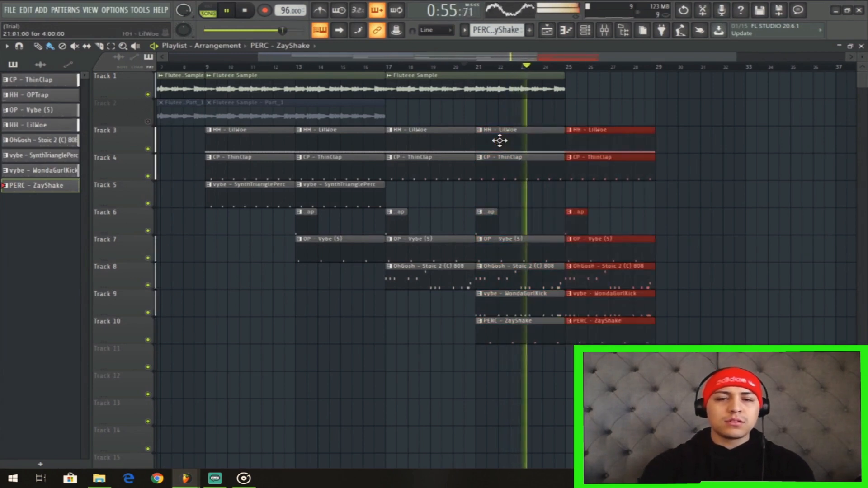
Replace the WondaGurlKick sample on channel 9 with Stoic Kick 9 from the Slap Experts Stoic Vol. 1 kit and play it back.
key("F9")
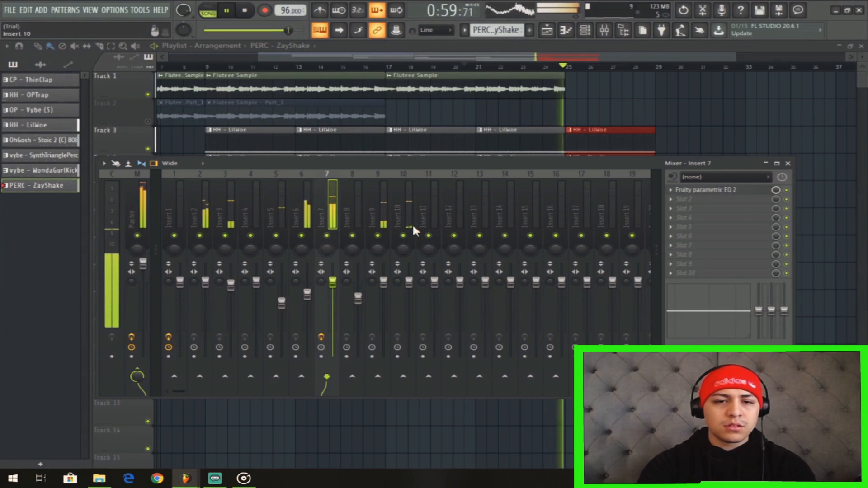
key("space")
left_click(378, 212)
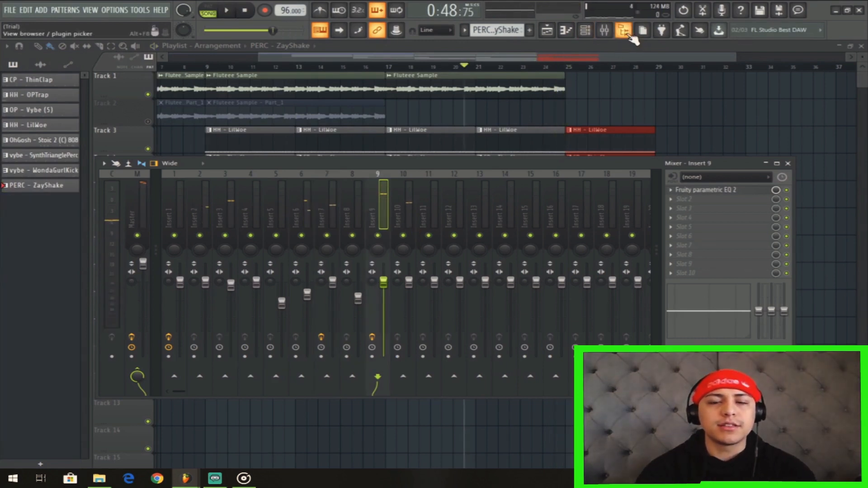
left_click(630, 36)
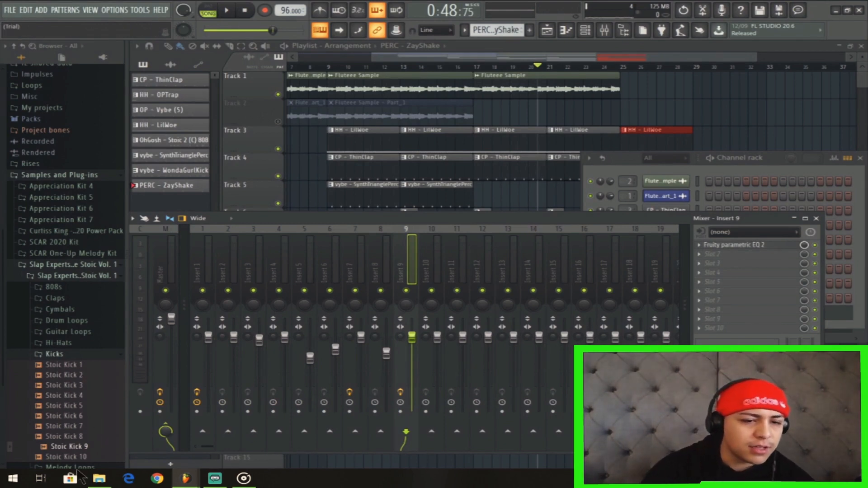
left_click_drag(105, 270, 652, 307)
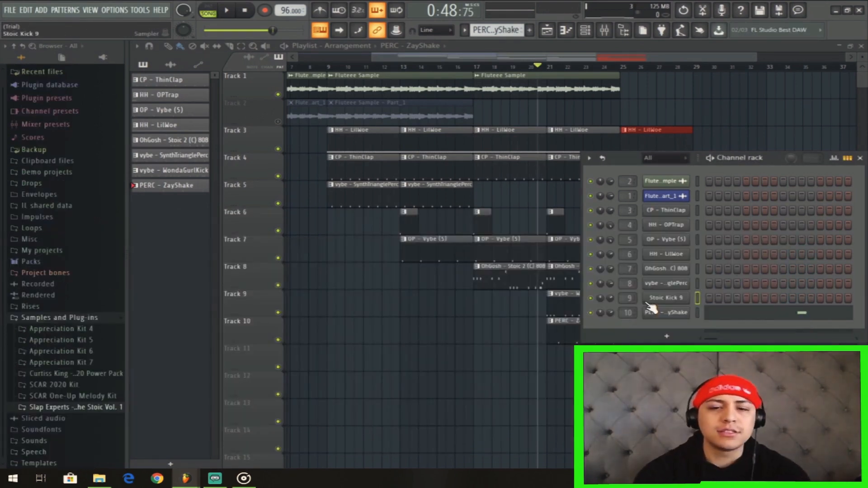
key("space")
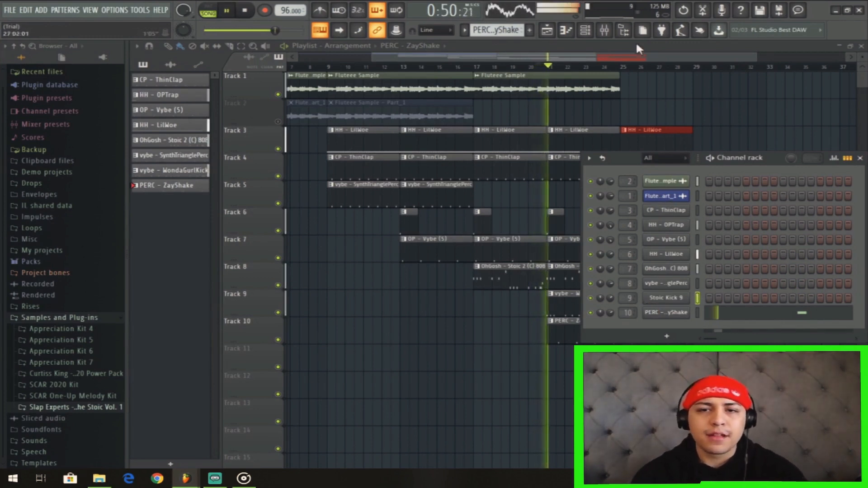
Lower the Insert 5 mixer fader slightly more and bring Insert 10 down to about -2.8 dB.
left_click(605, 32)
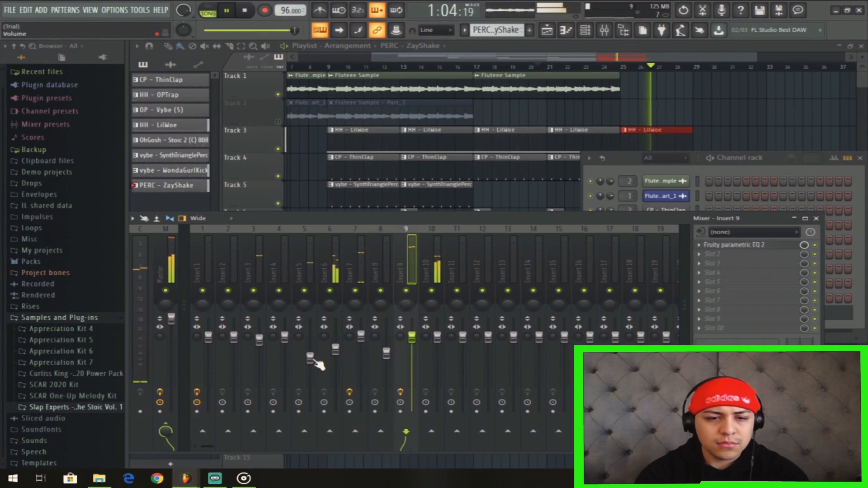
left_click_drag(312, 357, 312, 362)
left_click(438, 337)
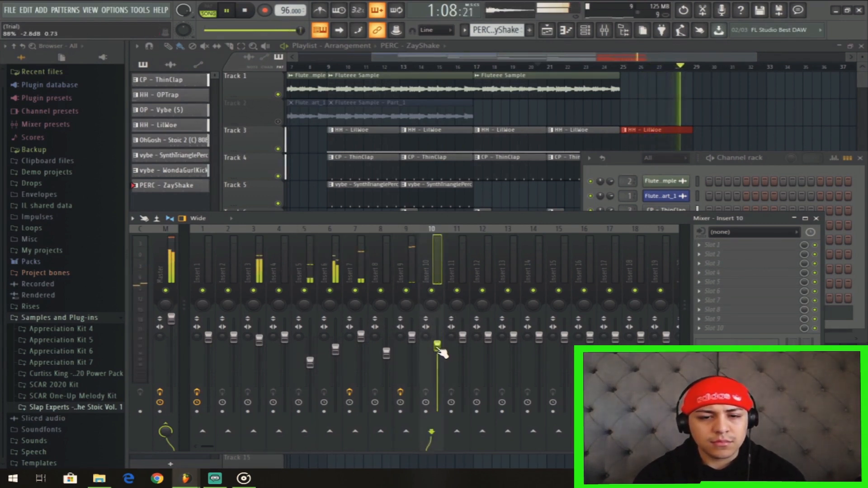
Replay the section to check the levels and lower the Insert 6 mixer fader to about -5.5 dB.
left_click(256, 269)
key("space")
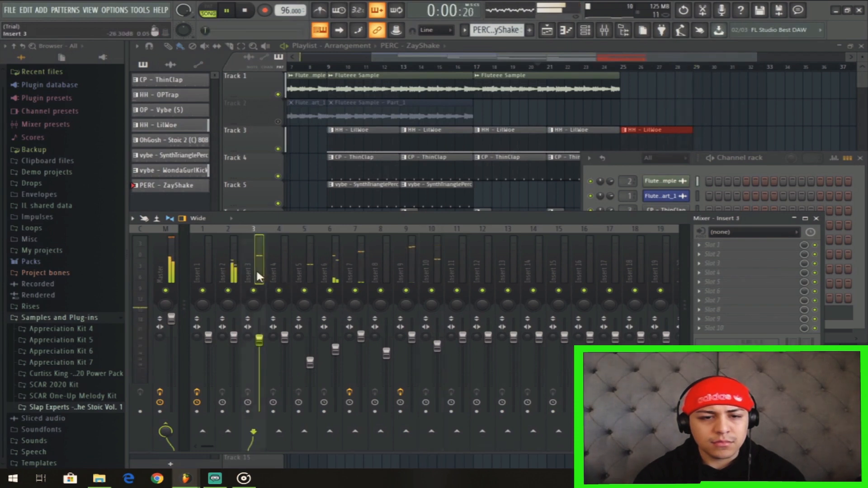
key("space")
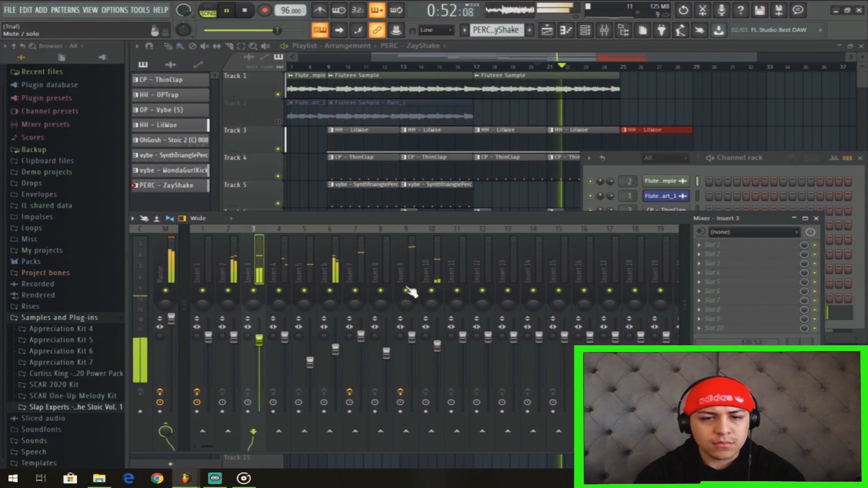
left_click(337, 349)
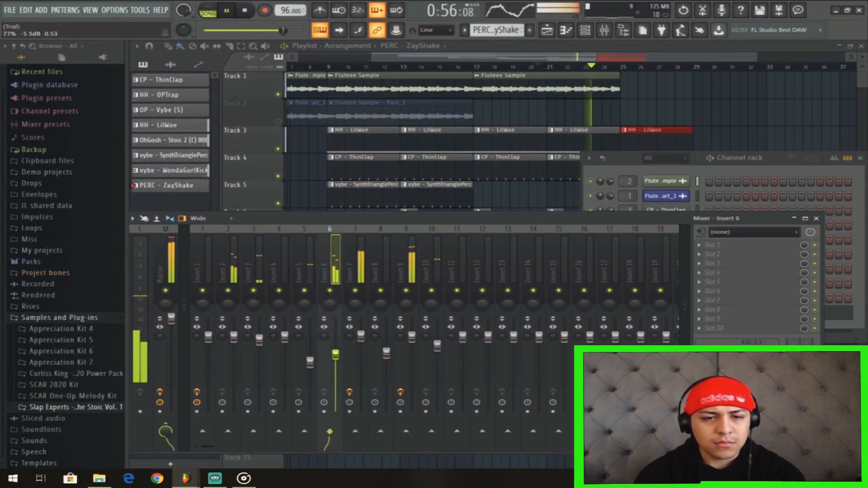
Increase the fade-out of the HH - LilWoe sample, listen to it in the mix, and fine-tune the Insert 6 fader.
left_click(623, 165)
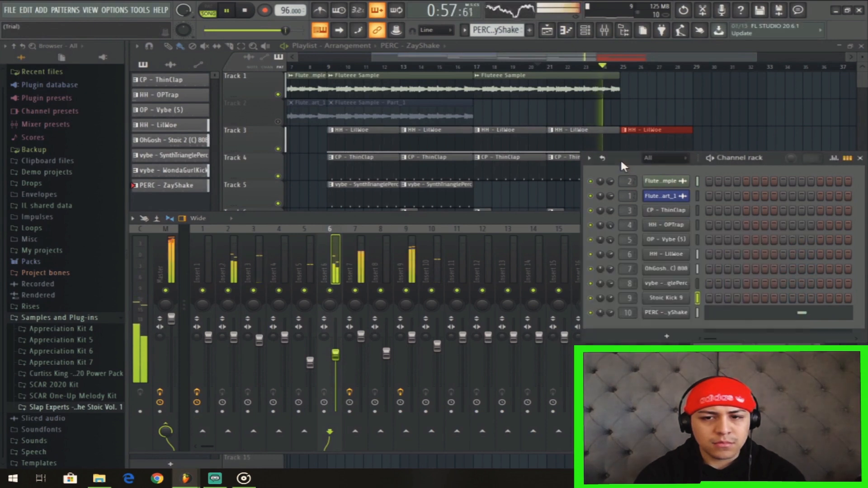
left_click(677, 259)
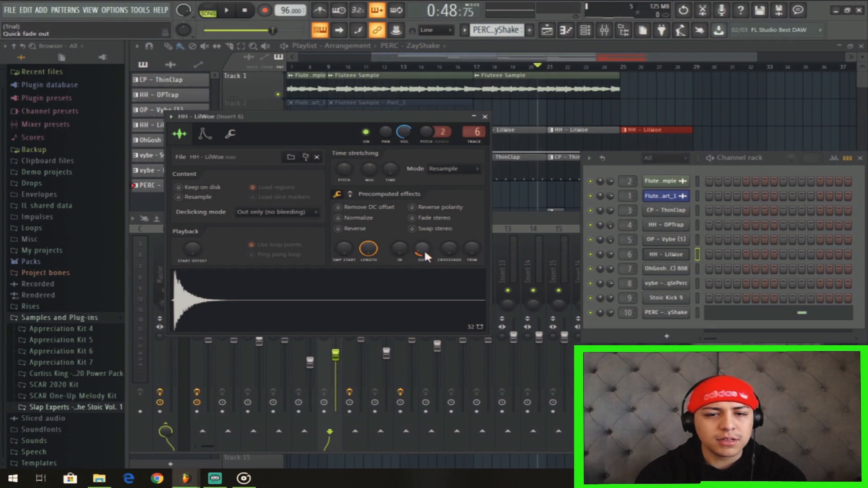
key("space")
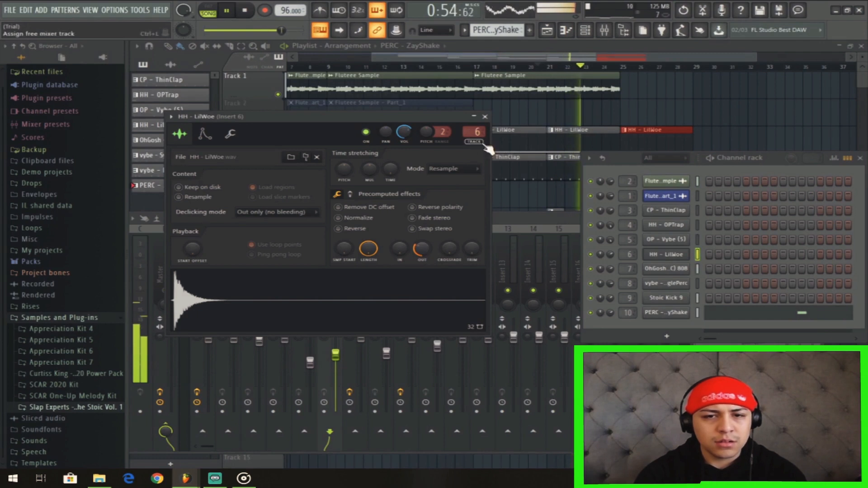
left_click(485, 116)
left_click_drag(336, 355, 335, 354)
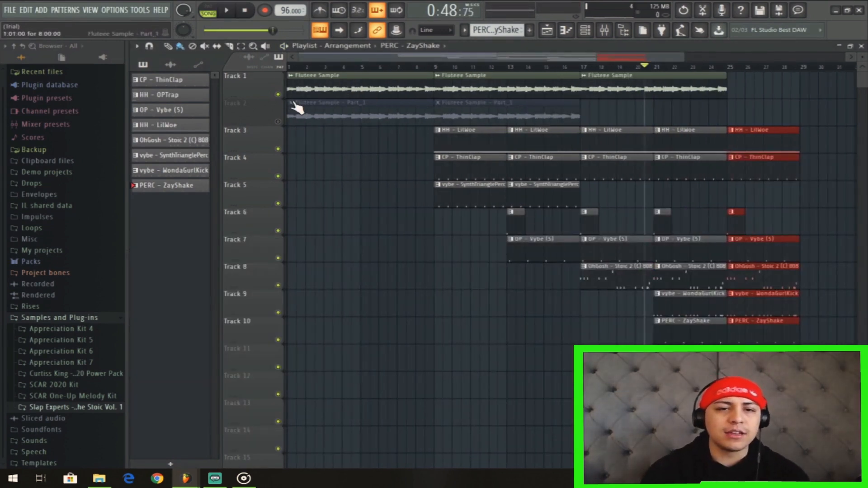
Copy the Fluteee Sample - Part_1 clip to bars 17 and 25 on Track 2.
mouse_move(654, 117)
left_mouse_down()
mouse_move(485, 112)
mouse_move(650, 119)
left_mouse_up()
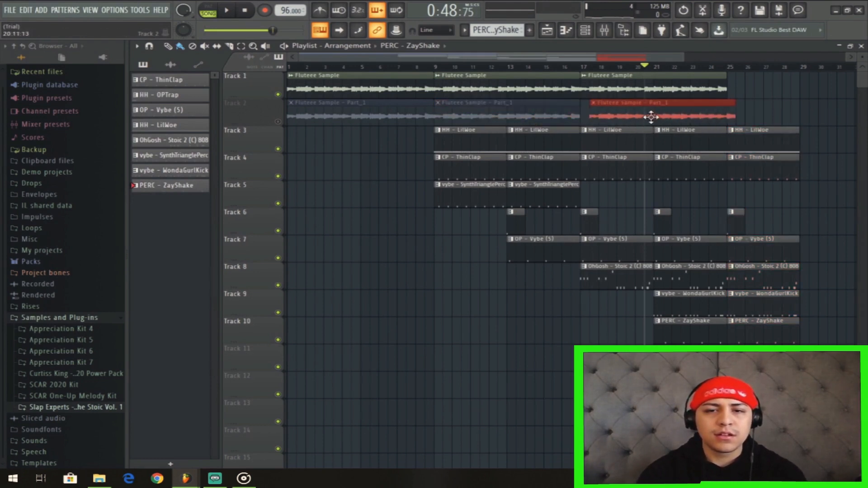
left_click_drag(655, 110, 654, 110)
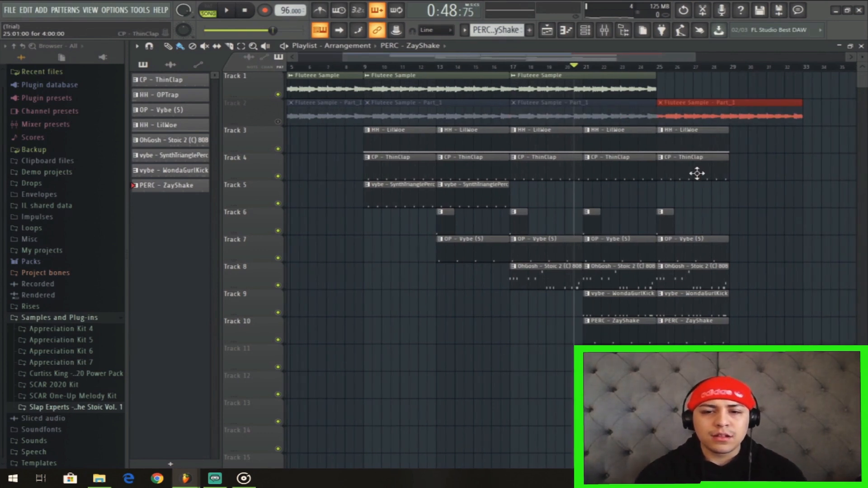
Play the song from bar 1 and unmute Track 2.
left_click_drag(529, 59, 384, 62)
key("space")
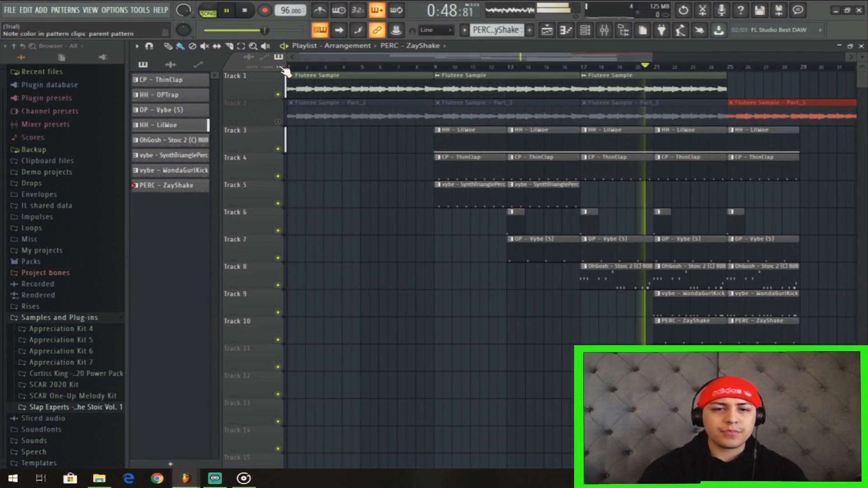
left_click(290, 67)
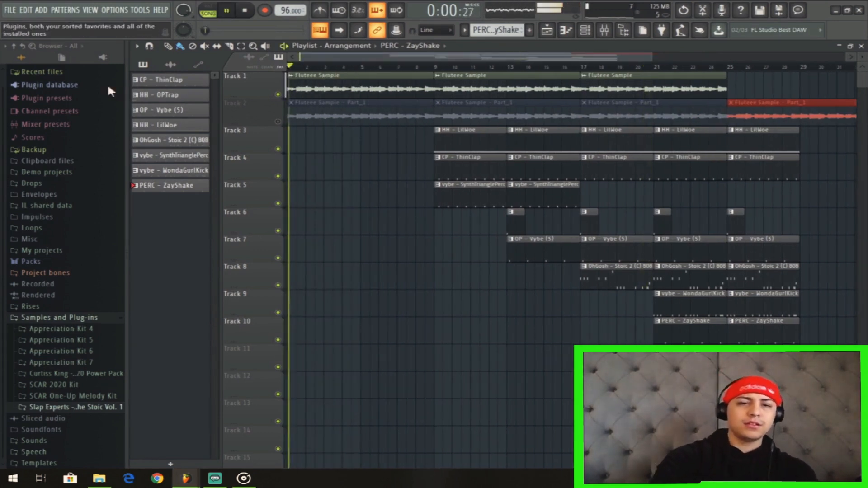
left_click(277, 121)
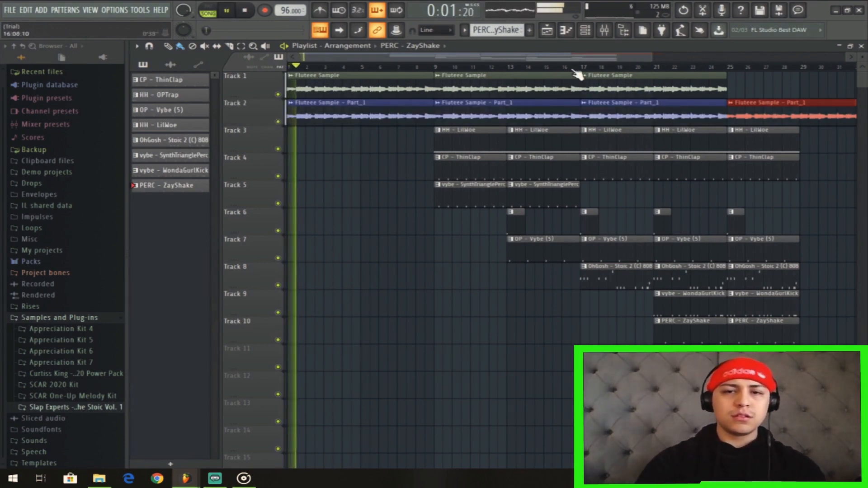
Create an automation clip for the Insert 1 volume fader in the mixer.
left_click(587, 36)
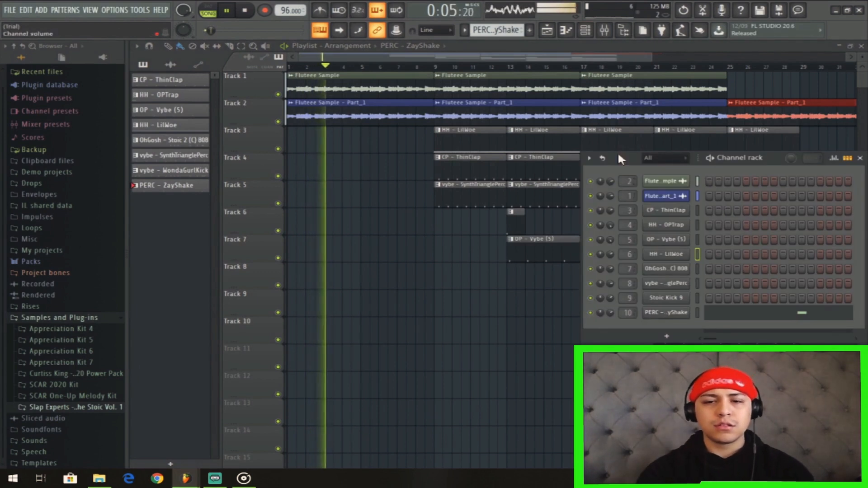
left_click(606, 32)
left_click(607, 35)
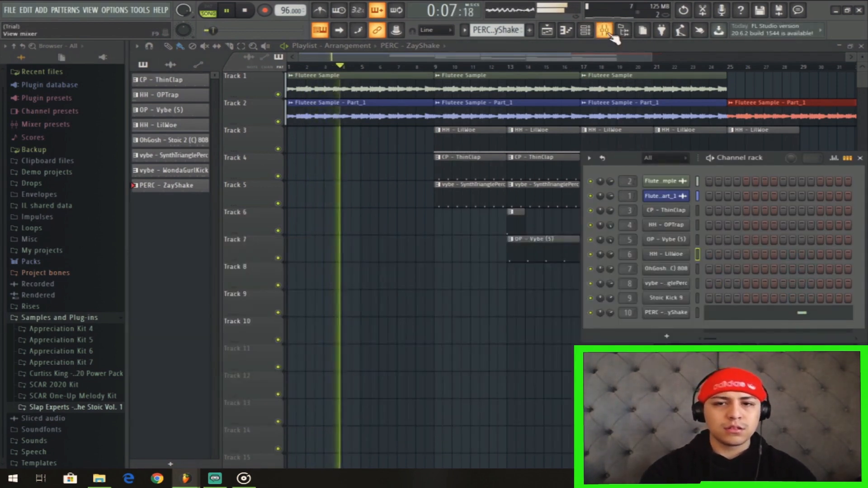
left_click(606, 33)
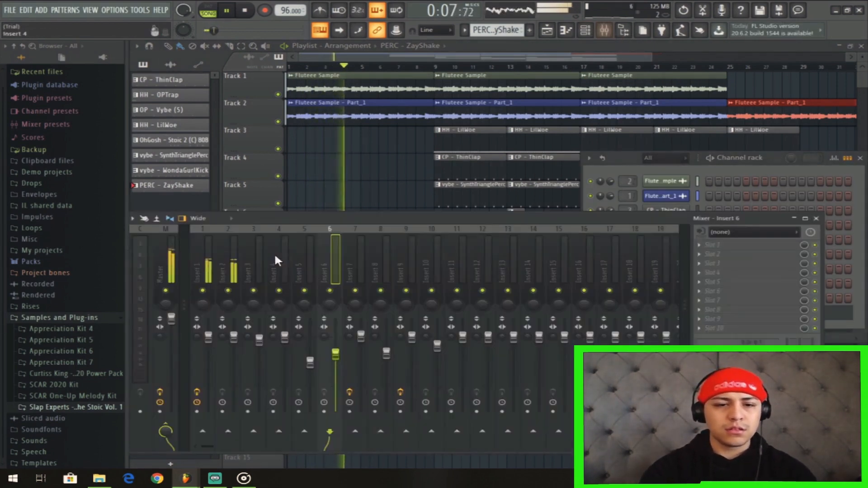
right_click(209, 339)
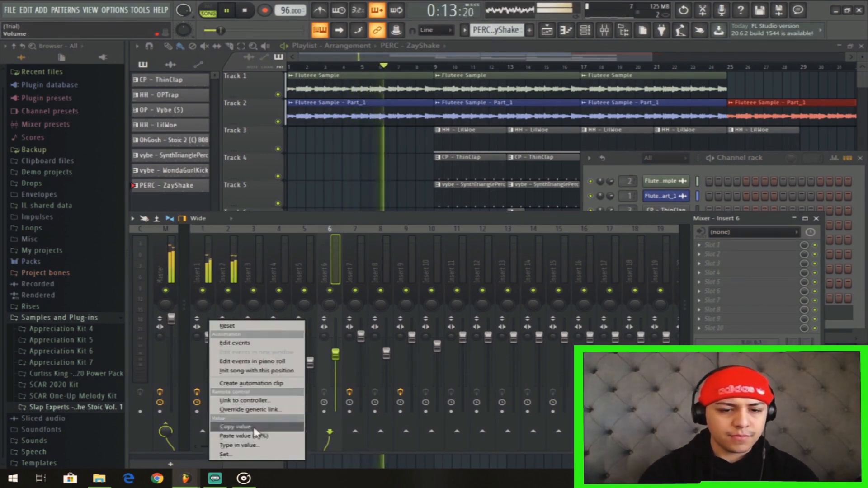
left_click(270, 386)
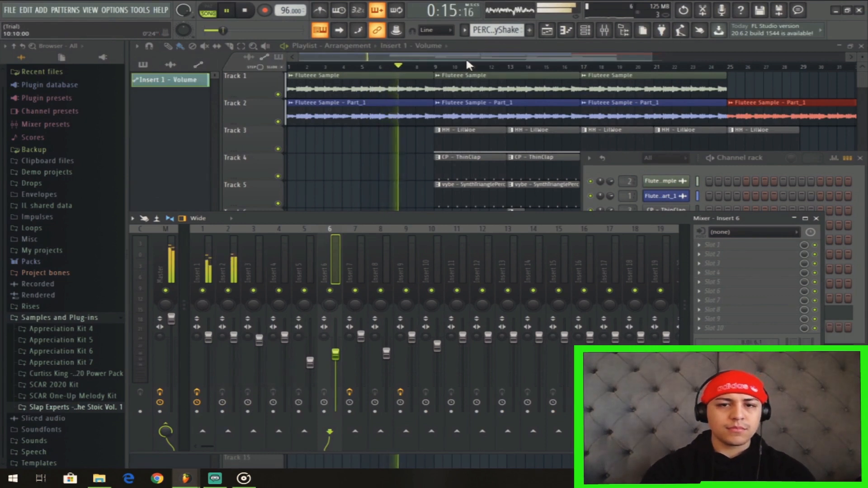
Shape the Insert 1 volume automation into a curved fade-in from bar 1 to bar 9 and play it back.
left_click(466, 56)
key("space")
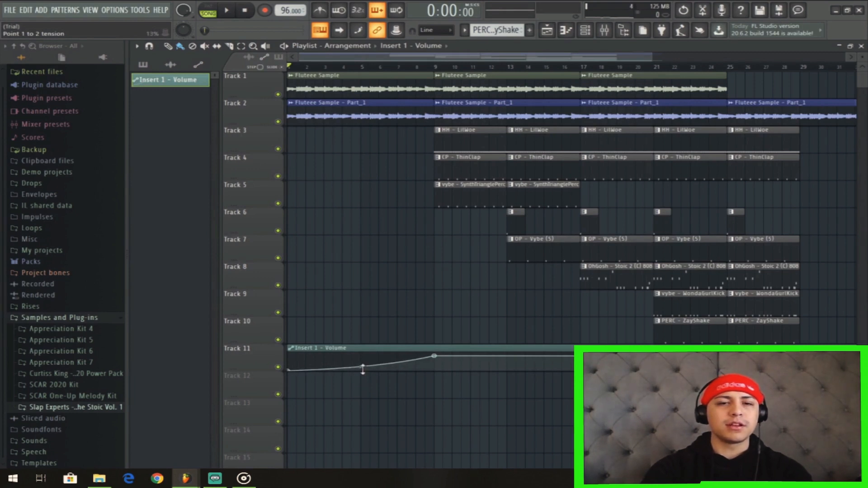
key("space")
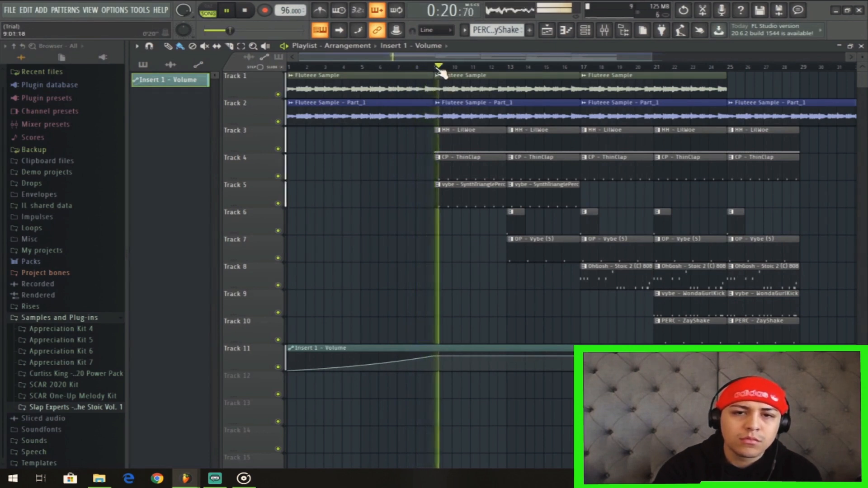
key("space")
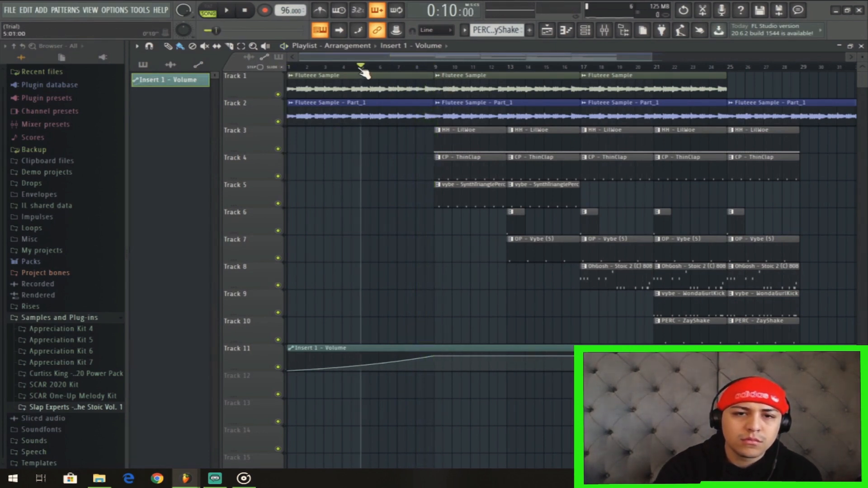
key("space")
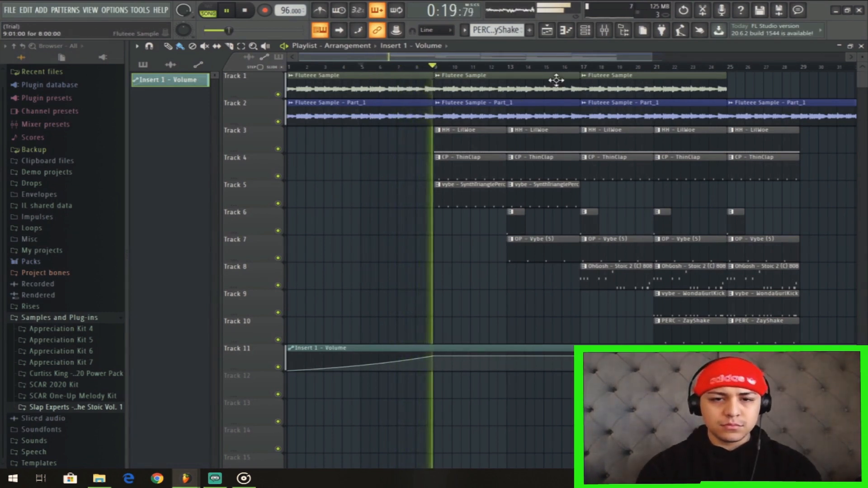
Straighten the Insert 1 volume fade-in curve before bar 9 and replay it from the beginning of the song.
left_click_drag(360, 367, 361, 363)
key("space")
key("space")
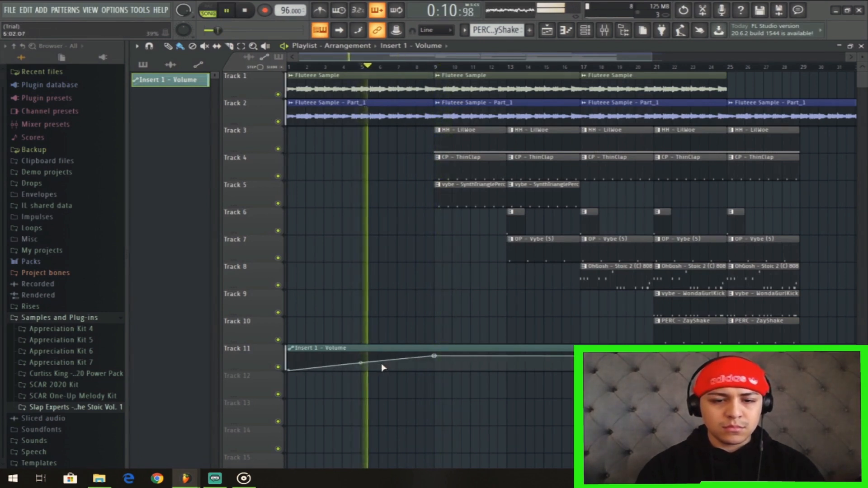
left_click_drag(368, 67, 249, 86)
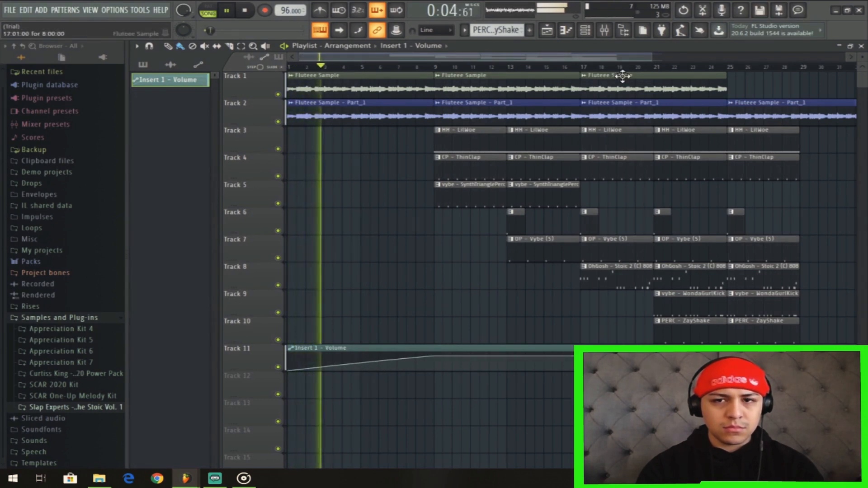
Lower the Insert 6 and Insert 3 mixer faders slightly and the Insert 8 fader to about -8.3 dB while the song plays.
left_click(605, 30)
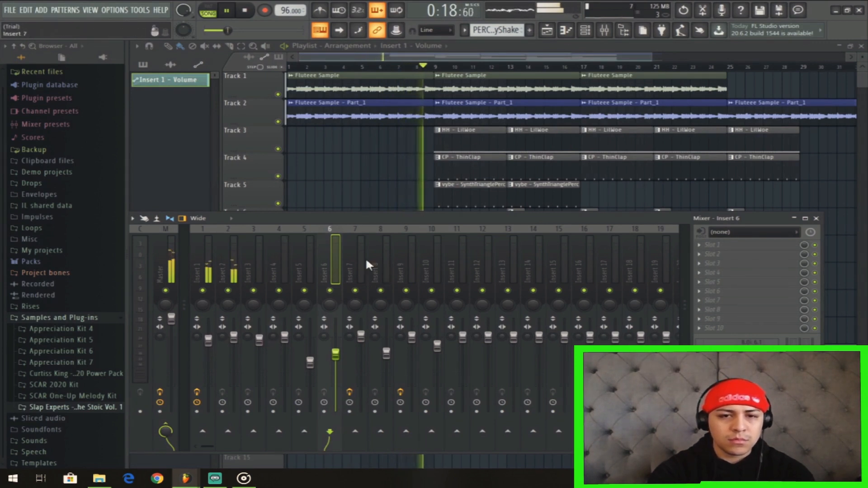
left_click(588, 36)
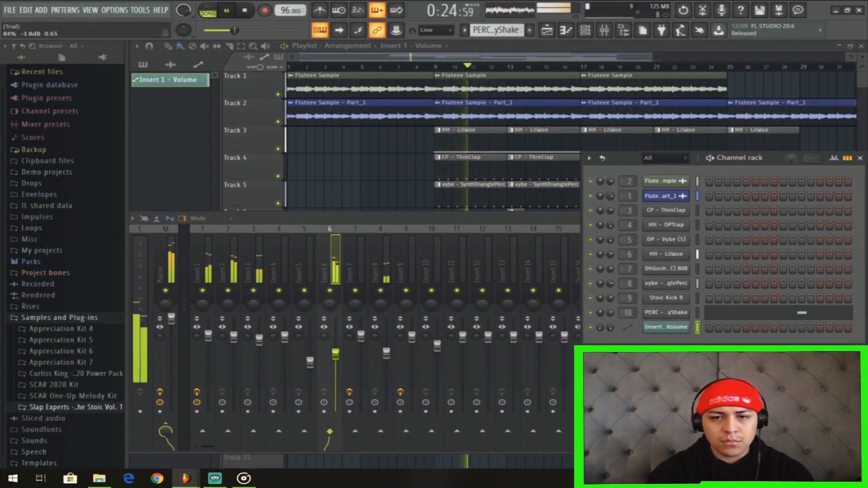
left_click(337, 340)
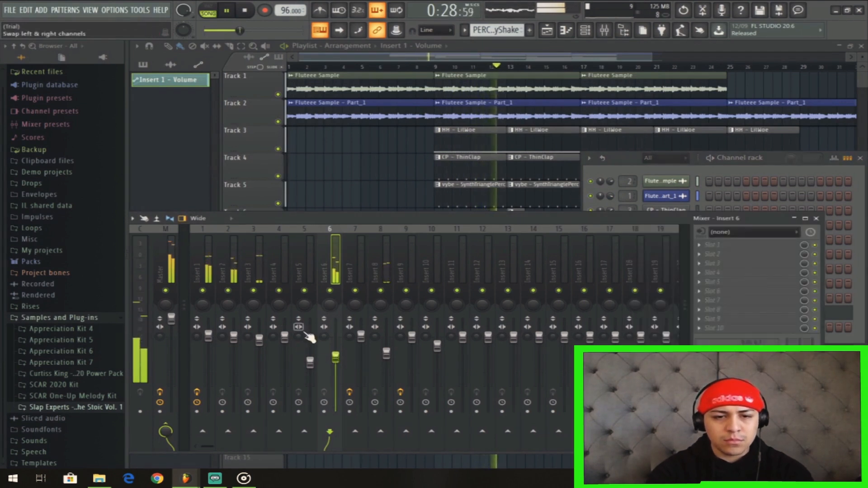
left_click_drag(260, 339, 259, 343)
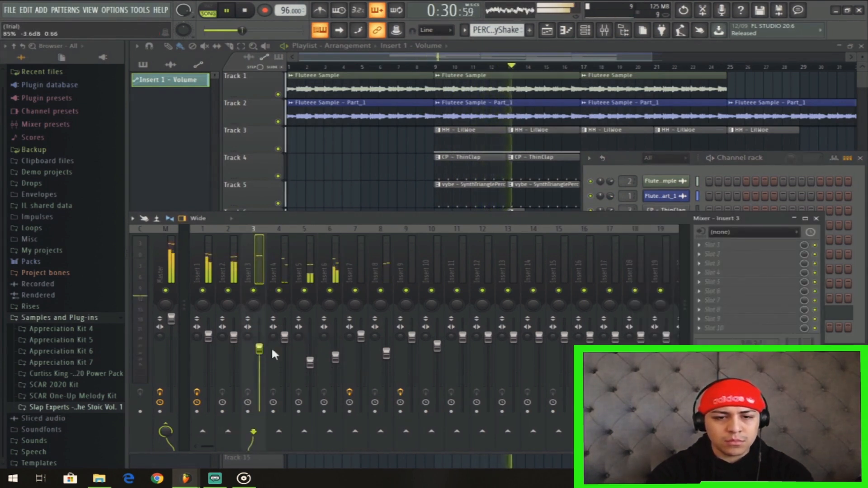
left_click(387, 353)
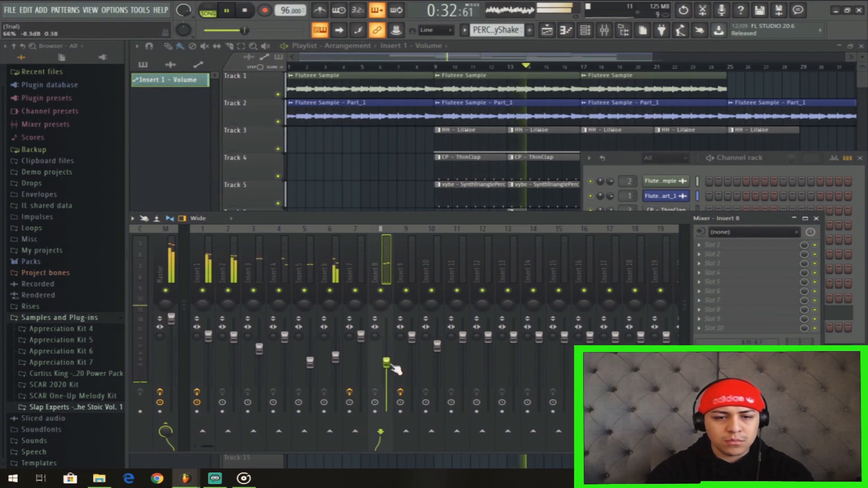
left_click(260, 349)
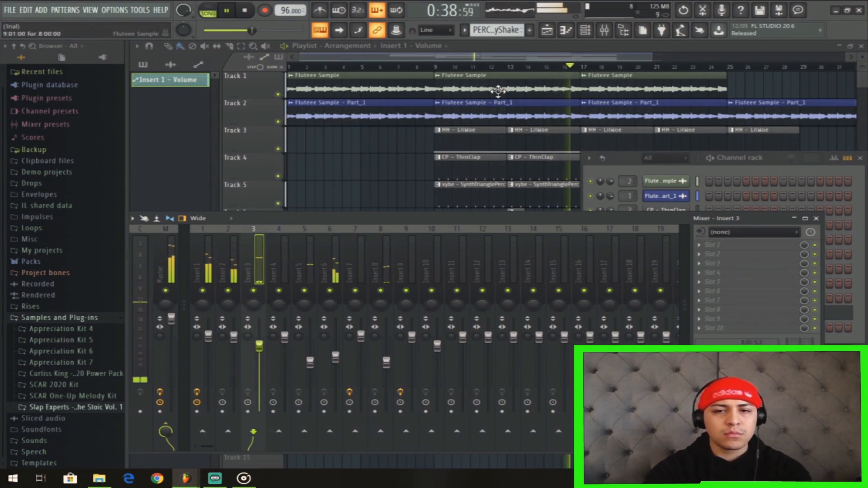
Shorten the SynthTrianglePerc and OP - Vybe (5) clips at bar 13 to three bars and listen to the transition.
left_click(496, 56)
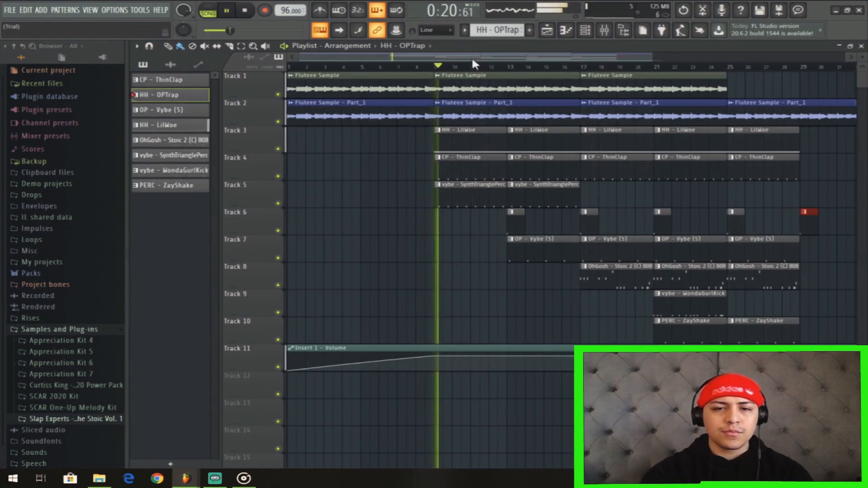
left_click_drag(567, 291, 562, 199)
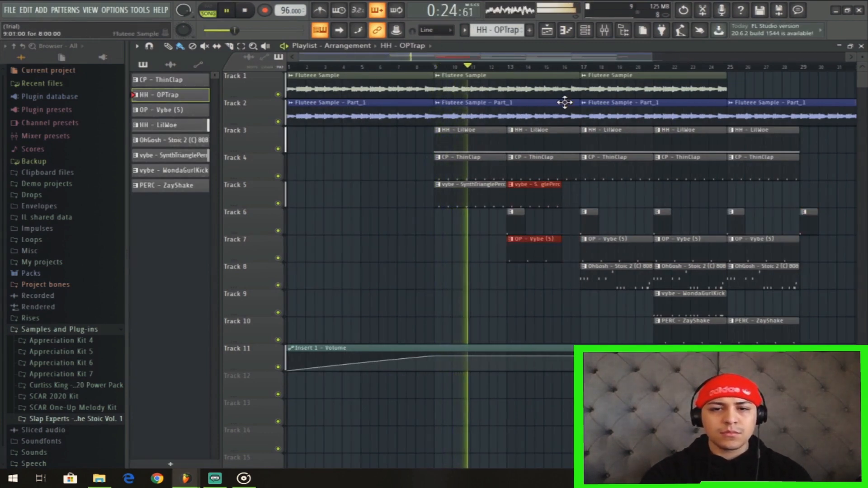
left_click(510, 68)
left_click_drag(519, 53, 618, 78)
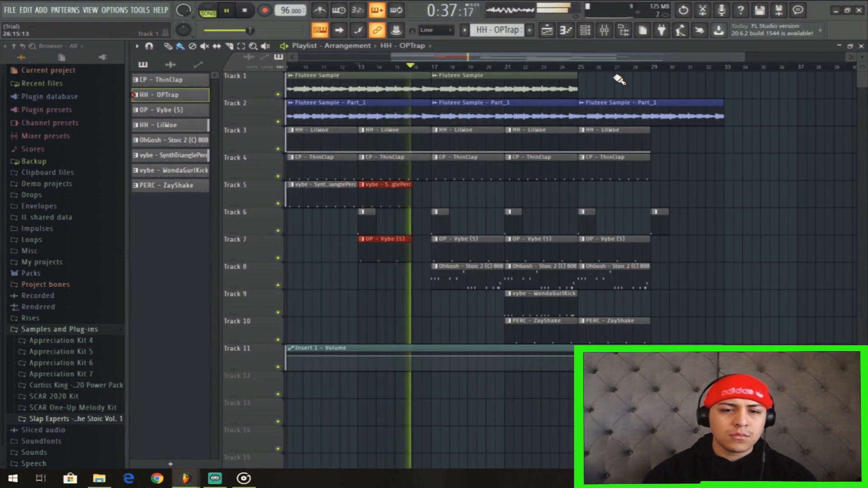
key("space")
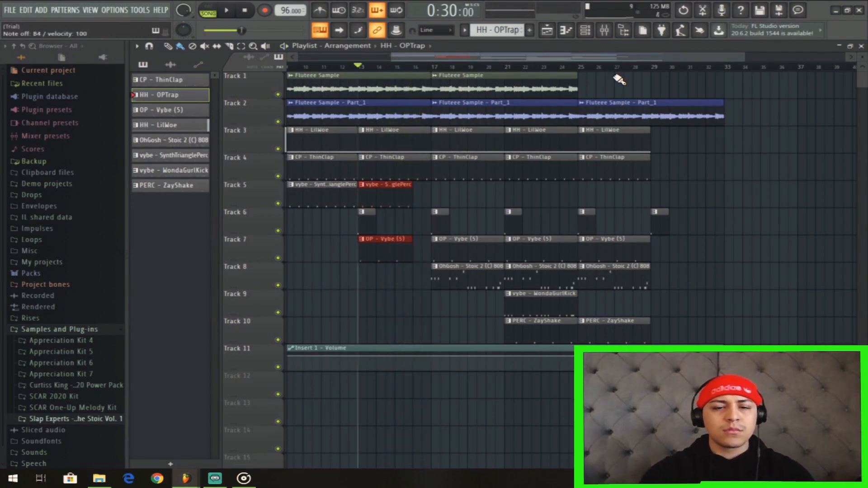
Shorten the HH - LilWoe and CP - ThinClap clips at bar 13 to three bars and play the section.
left_click_drag(435, 194, 434, 140)
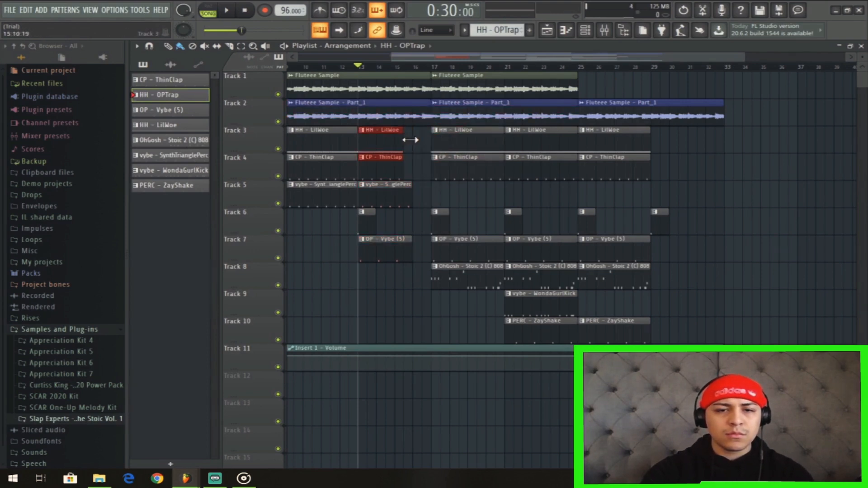
key("space")
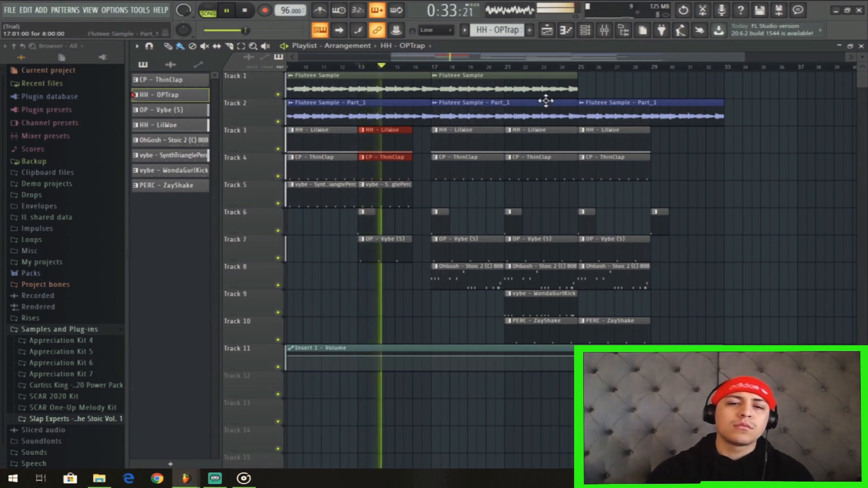
left_click_drag(504, 59, 463, 60)
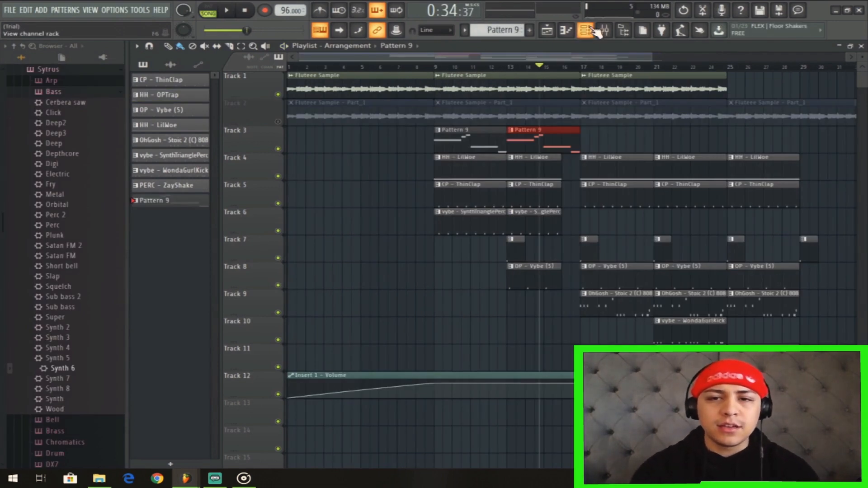
Collapse the plugin presets in the browser and open the Synth 6 channel's notes in the piano roll.
left_click(591, 30)
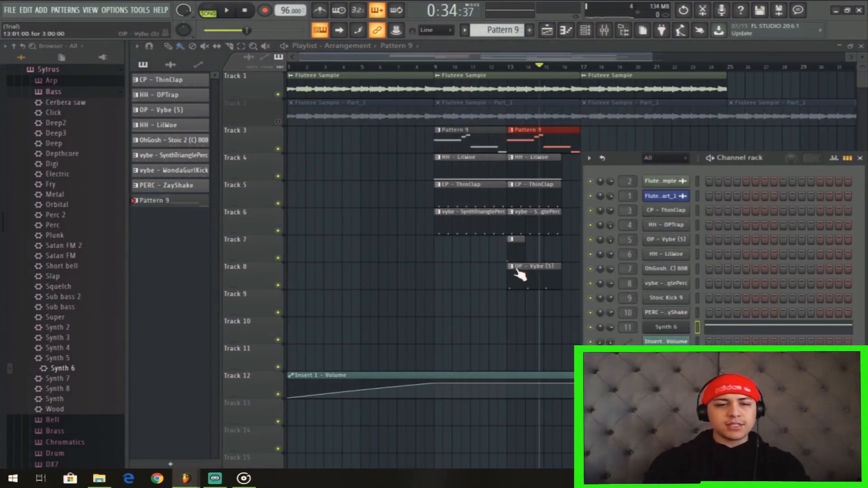
left_click(55, 74)
scroll(74, 249, "up", 6)
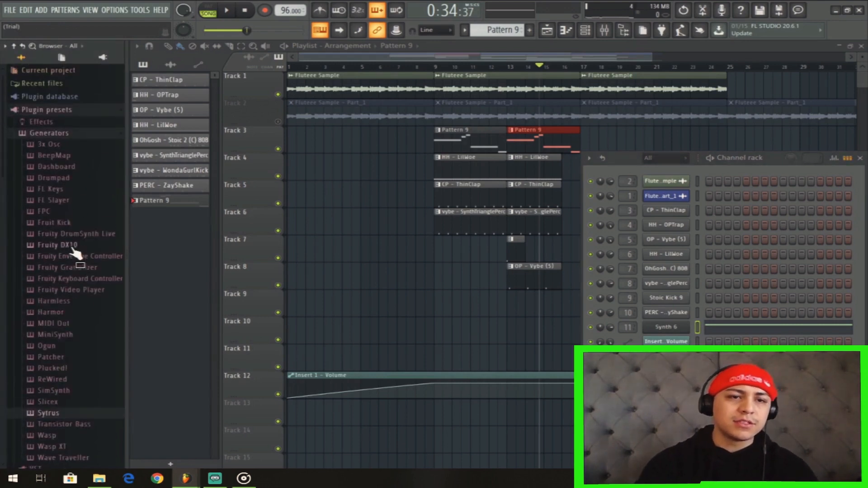
left_click(71, 110)
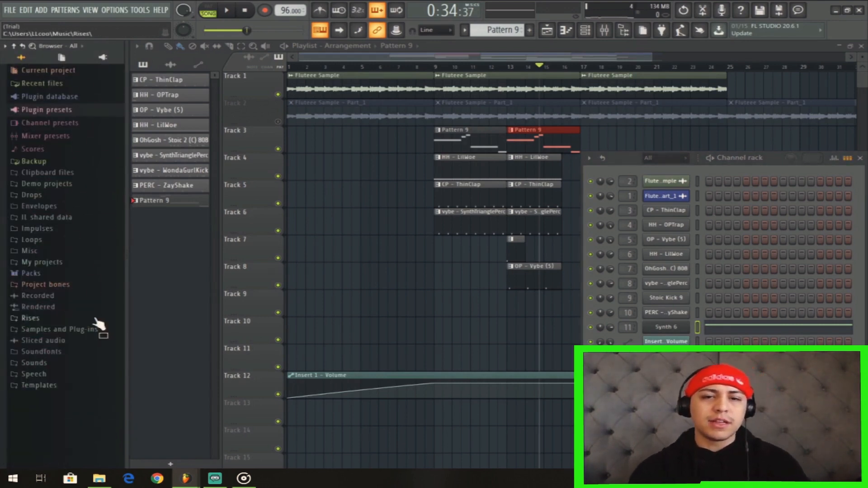
right_click(677, 329)
left_click(717, 329)
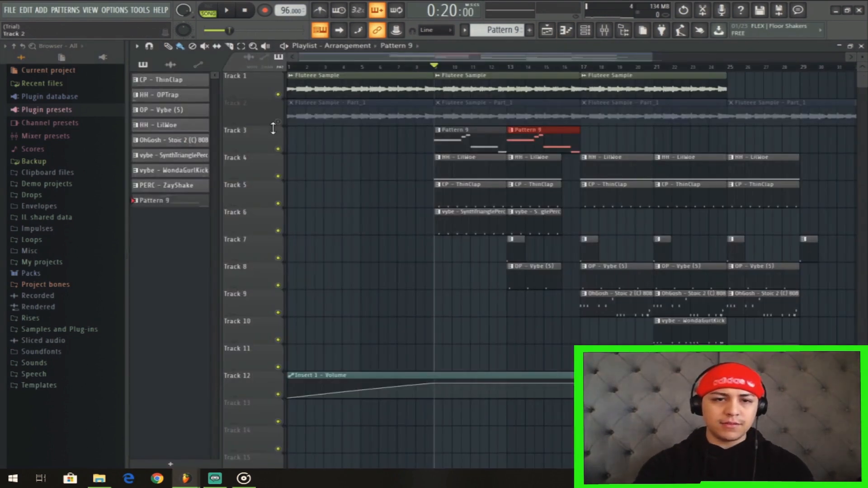
Unmute Track 2 and play the song from bar 9 to hear the Pattern 9 synth part in the mix.
left_click(279, 121)
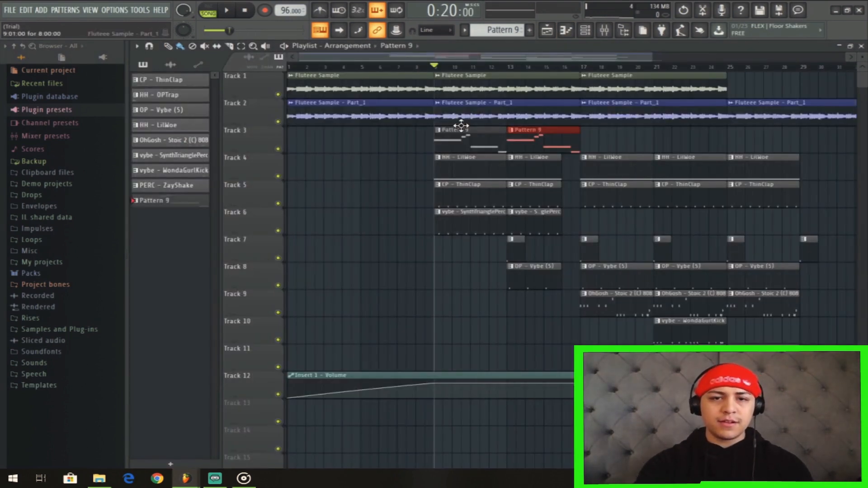
key("space")
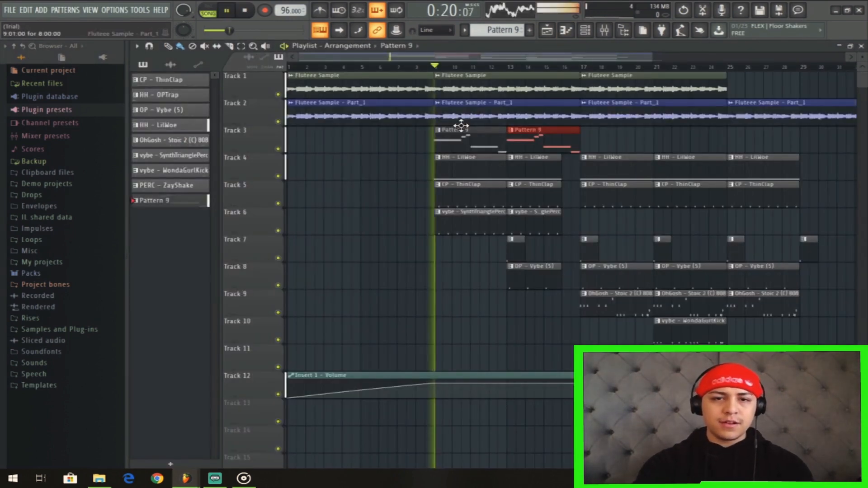
left_click(548, 30)
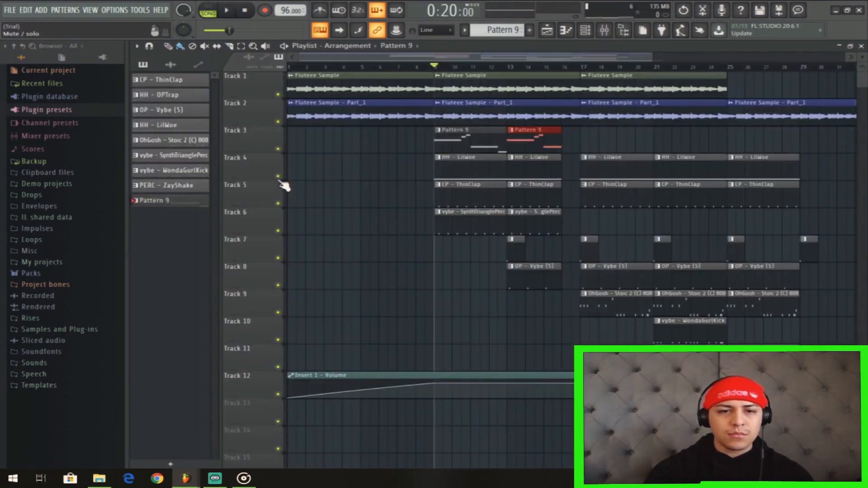
key("space")
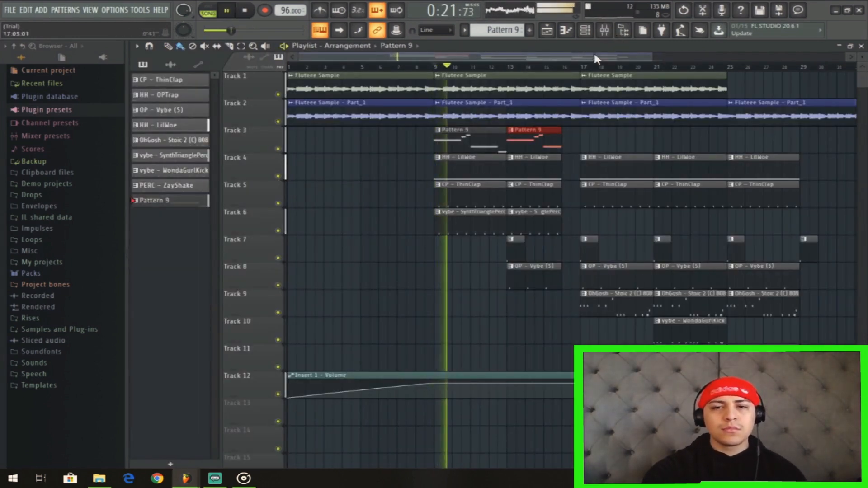
Set the mixer faders to about -2.1 dB on Insert 11, -8.7 dB on Insert 6 and -3.1 dB on Insert 3.
left_click(604, 30)
left_click_drag(516, 332, 515, 327)
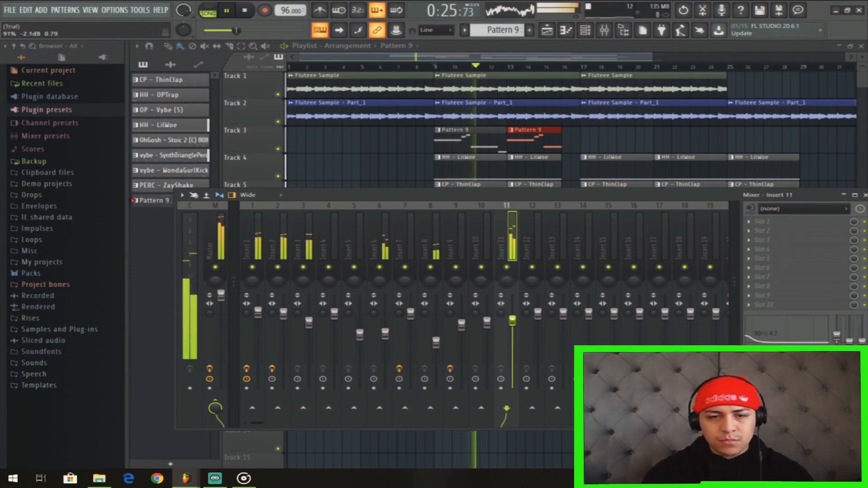
left_click(384, 334)
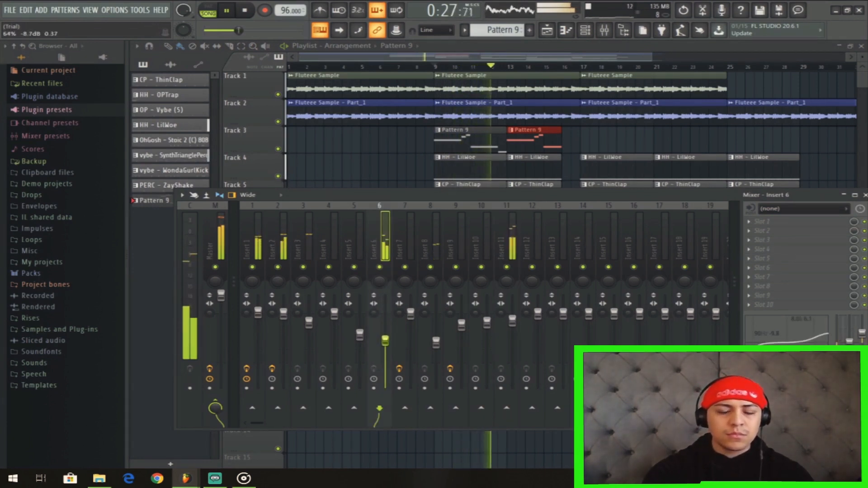
left_click(308, 322)
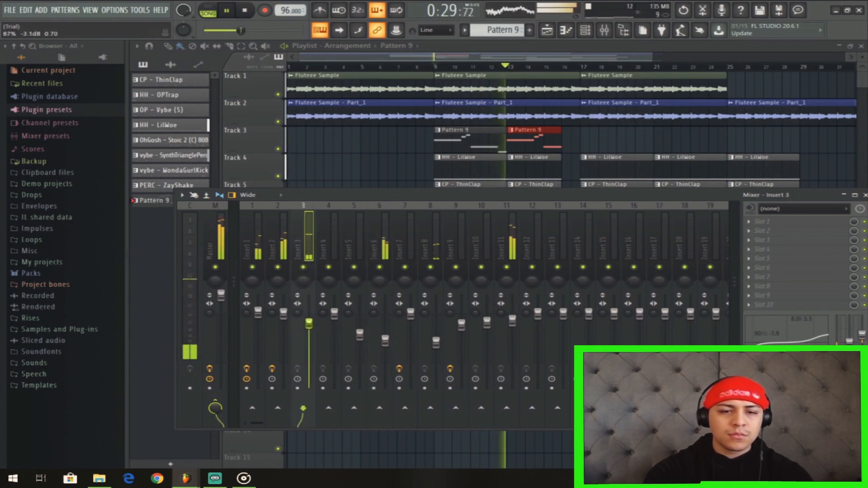
Set the mixer faders to about -9.9 dB on Insert 8 and -8.5 dB on Insert 6.
left_click(436, 343)
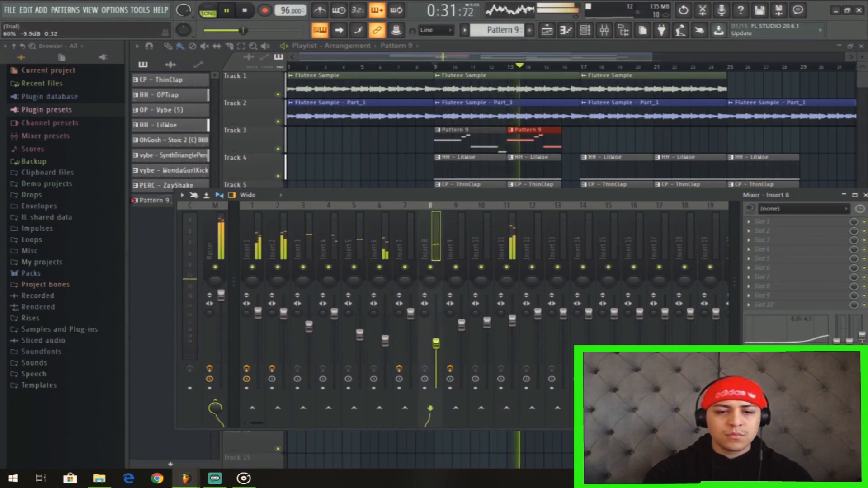
left_click_drag(385, 341, 385, 343)
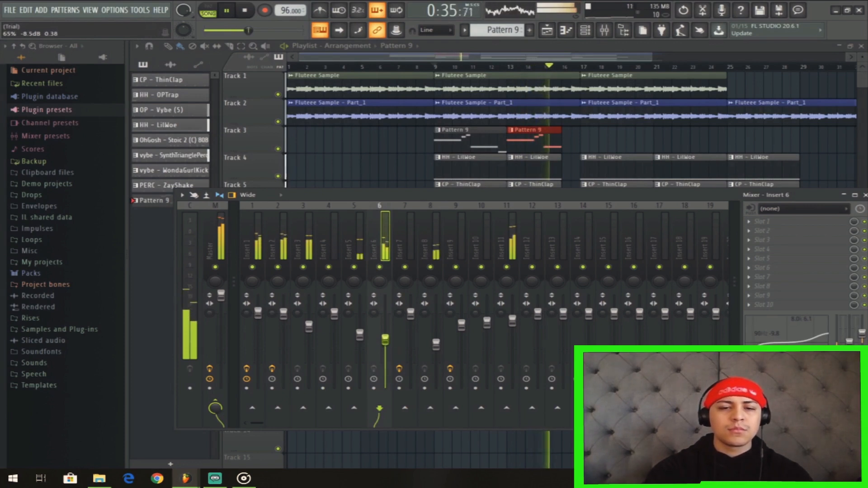
left_click_drag(513, 58, 585, 72)
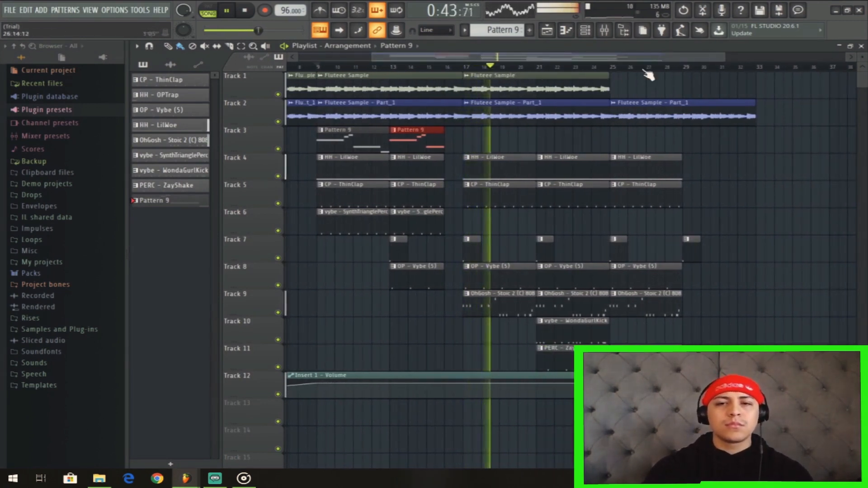
Set the Insert 7 fader to about -1.2 dB and fine-tune the Insert 9 fader while the song plays.
key("F9")
left_click_drag(411, 312, 411, 318)
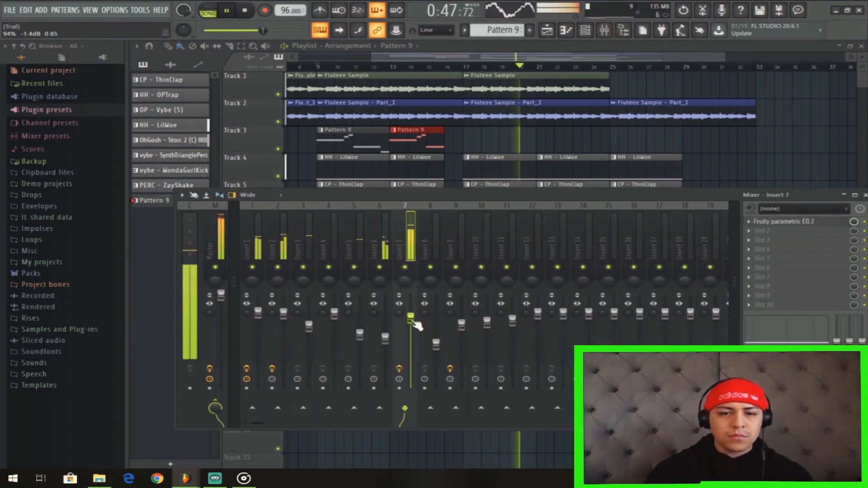
left_click_drag(413, 320, 415, 322)
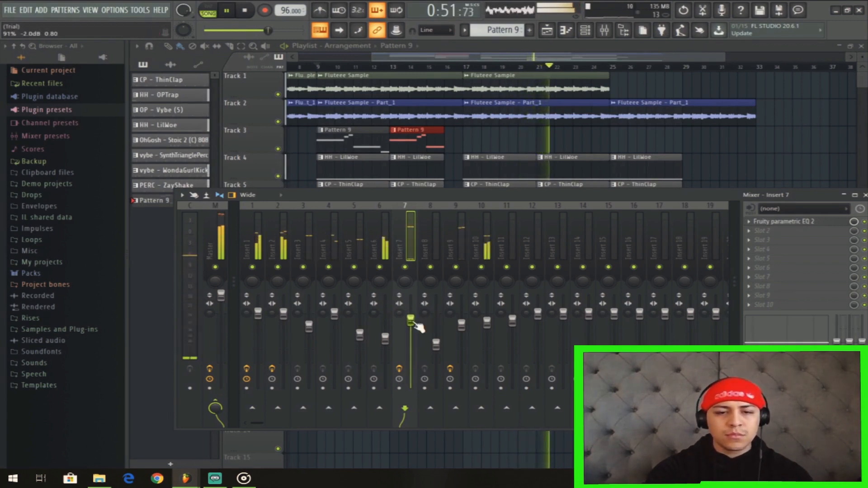
left_click_drag(462, 325, 465, 329)
left_click_drag(413, 324, 415, 323)
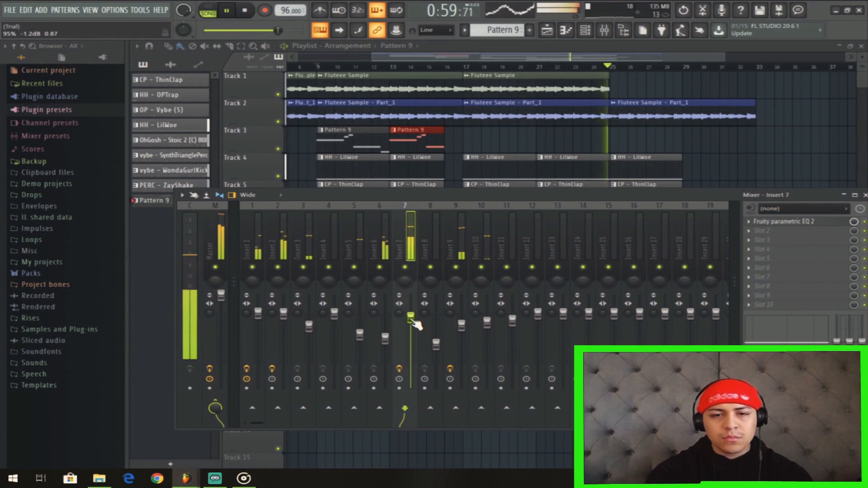
Delete the extra Track 7 clip at bar 29 and duplicate the four-bar drum, 808 and percussion clips from bar 25 to bar 29.
left_click_drag(546, 58, 636, 83)
left_click_drag(540, 370, 494, 159)
right_click(545, 253)
left_click_drag(543, 368, 482, 169)
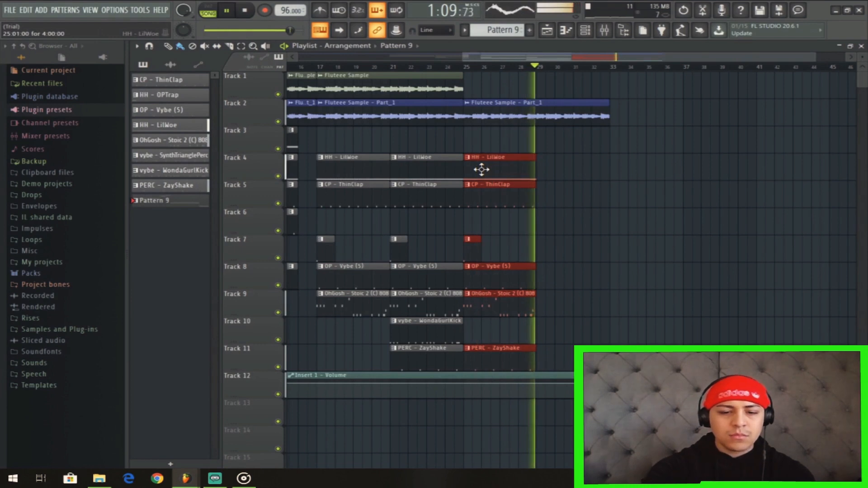
key("ctrl+b")
Play the song from bar 25 to hear the extended drum and 808 section.
key("space")
left_click(469, 68)
key("space")
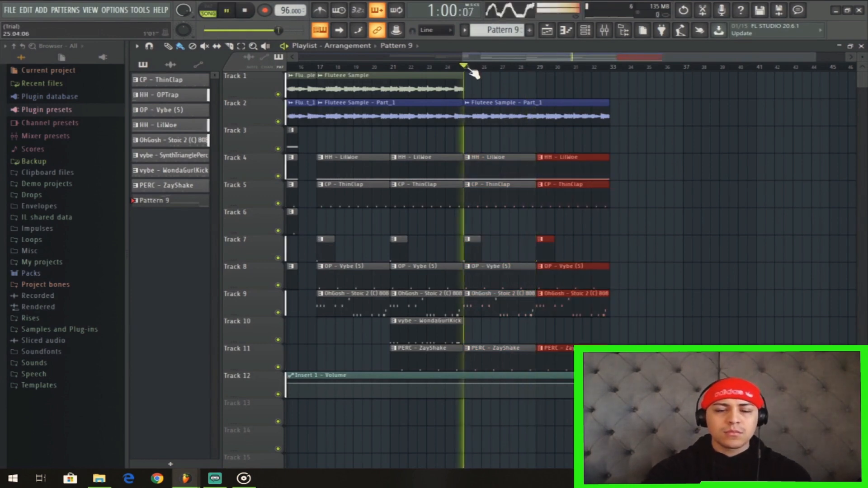
left_click_drag(522, 56, 383, 57)
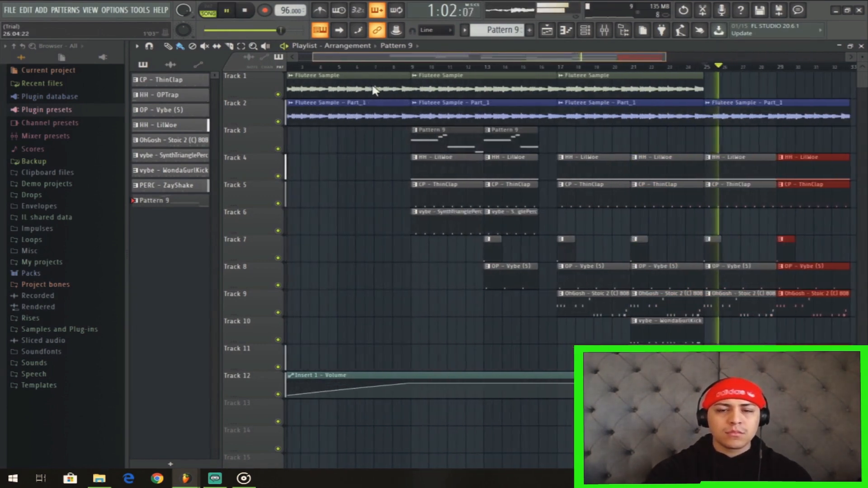
left_click_drag(680, 62, 805, 78)
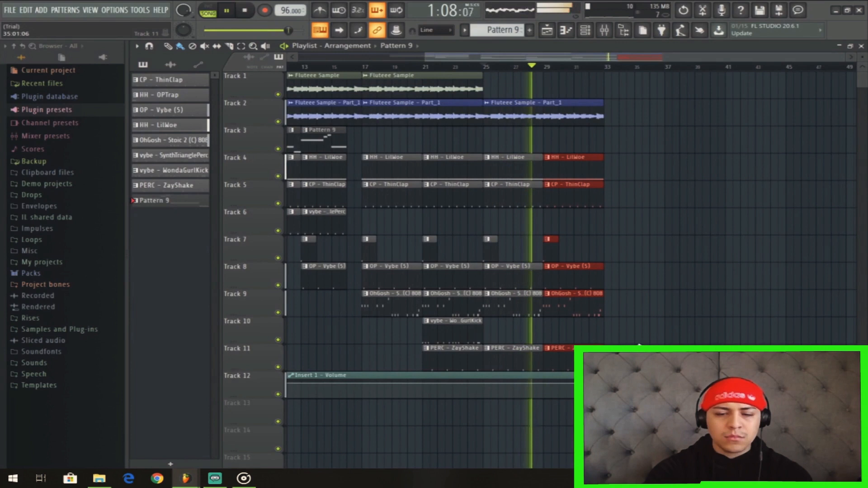
Duplicate the drum, 808 and percussion clips of bars 25 to 32 and the Fluteee Sample - Part_1 clip to bar 33.
left_click_drag(616, 369, 489, 179)
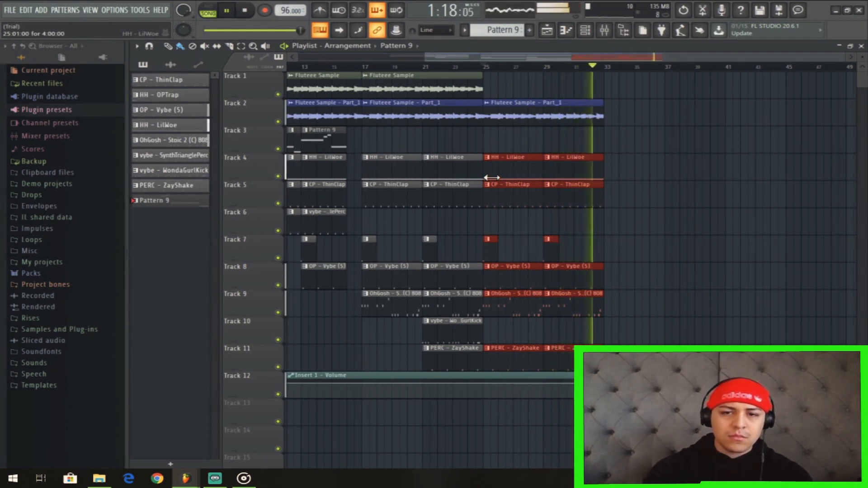
key("space")
key("ctrl+b")
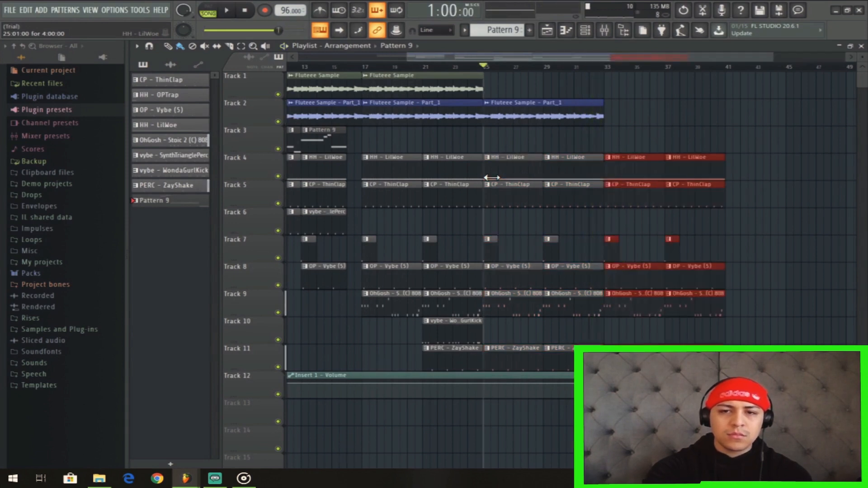
left_click_drag(696, 98, 497, 120)
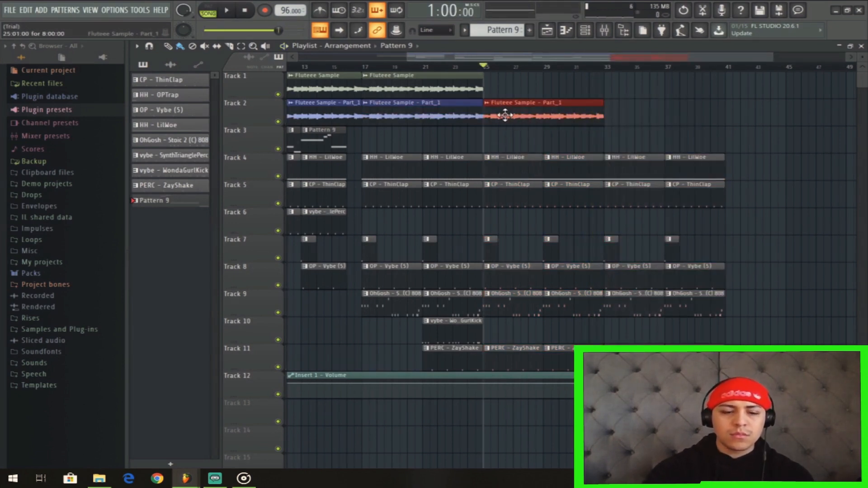
key("ctrl+b")
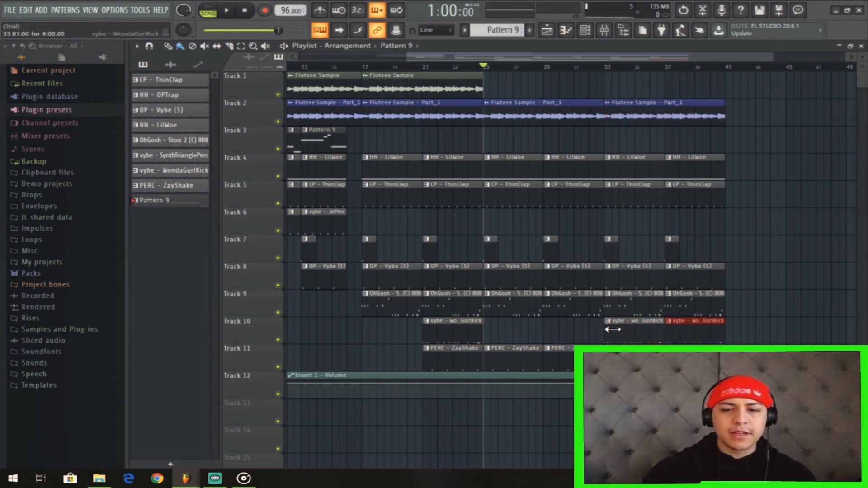
Play the arrangement from bar 25 and again from bar 33 to review the added section.
left_click_drag(656, 56, 588, 58)
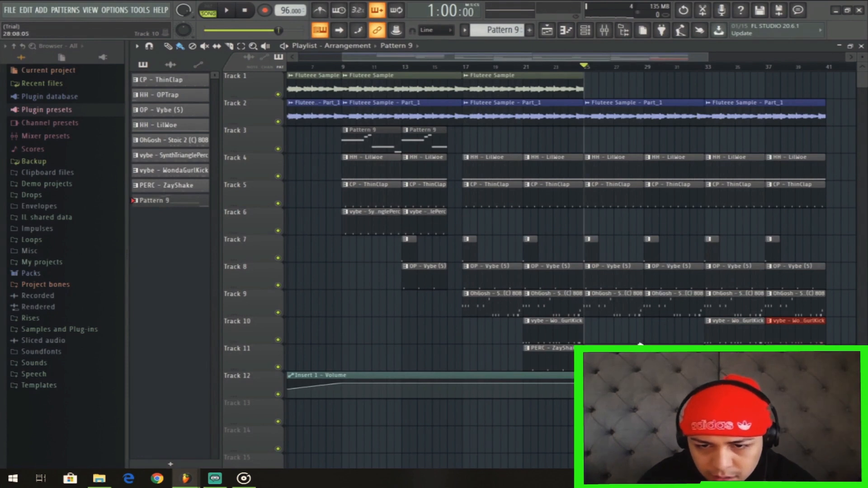
key("space")
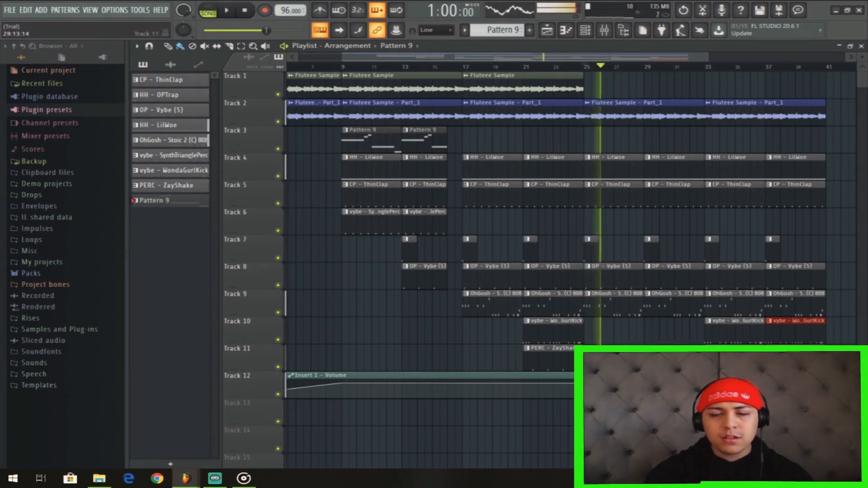
left_click_drag(611, 67, 732, 66)
left_click(707, 68)
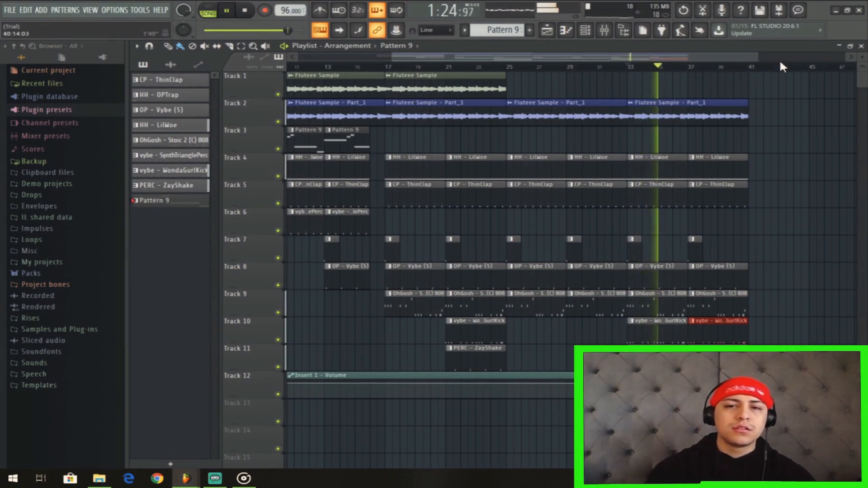
left_click_drag(680, 58, 688, 88)
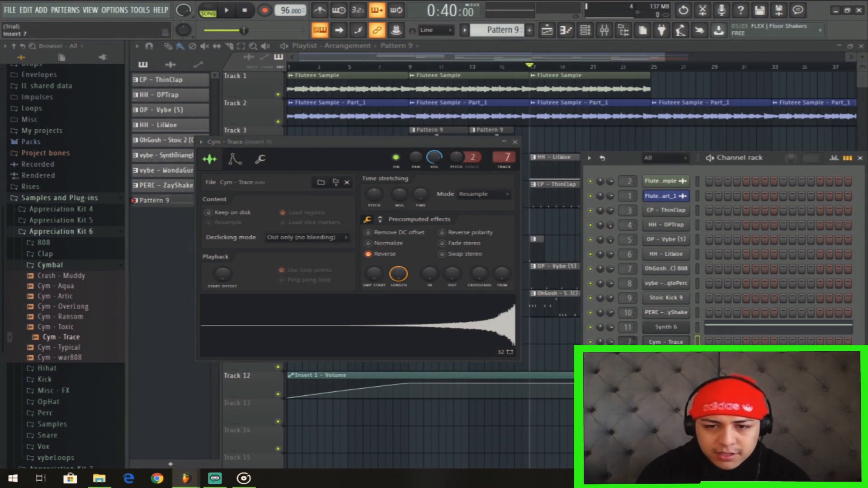
Route the reversed Cym - Trace to mixer Insert 12 and build a riser from it across bars 15 and 16 with rising volume automation.
left_click(607, 31)
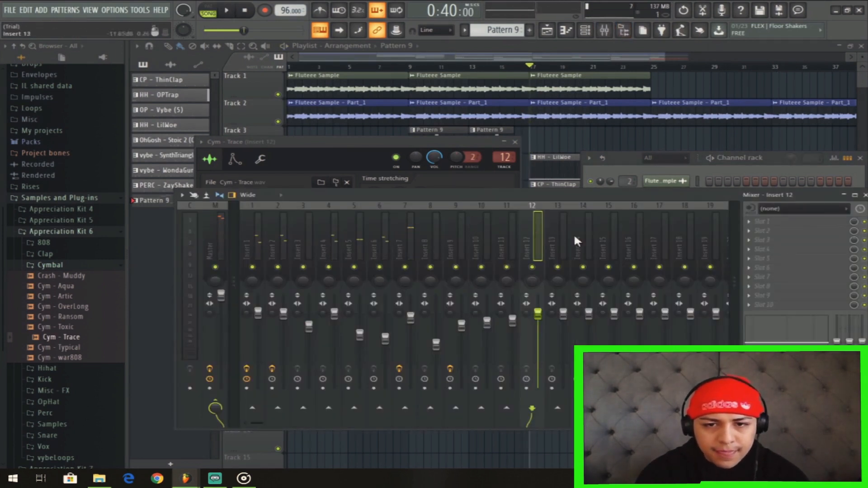
left_click(523, 57)
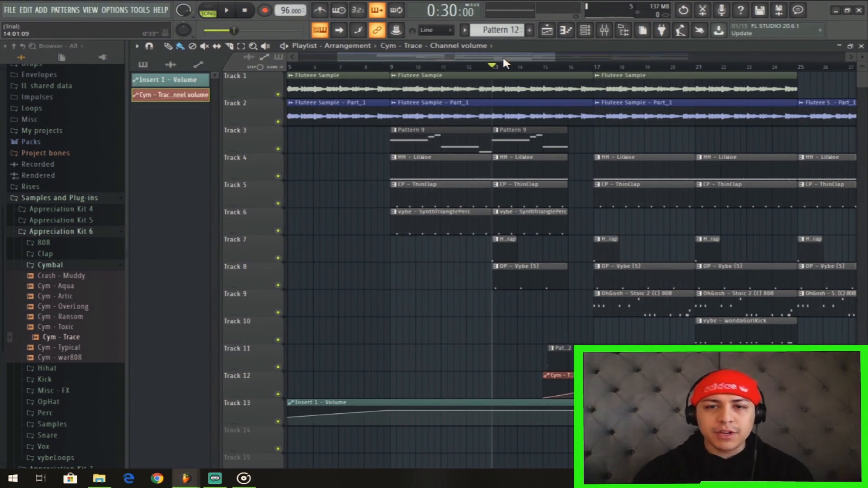
left_click_drag(555, 57, 519, 80)
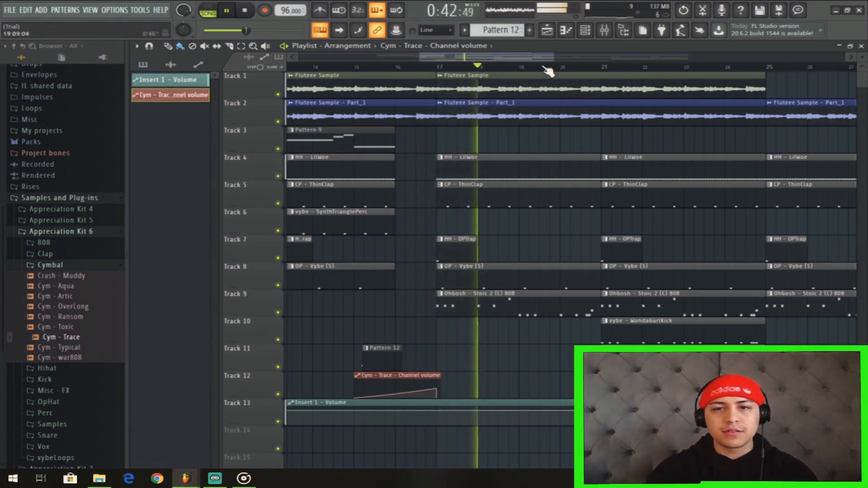
Duplicate the arrangement from bar 9 onward to bar 41, turn snapping off and nudge the copied clips slightly earlier.
left_click_drag(557, 60, 692, 61)
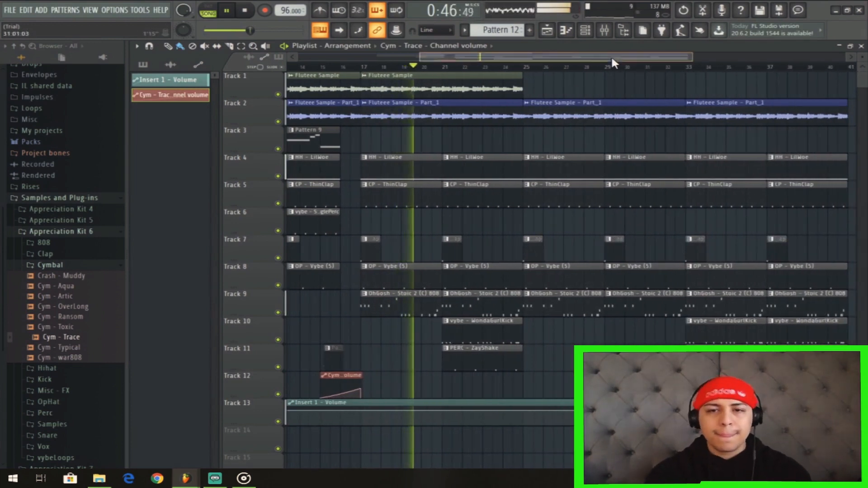
left_click_drag(611, 56, 632, 58)
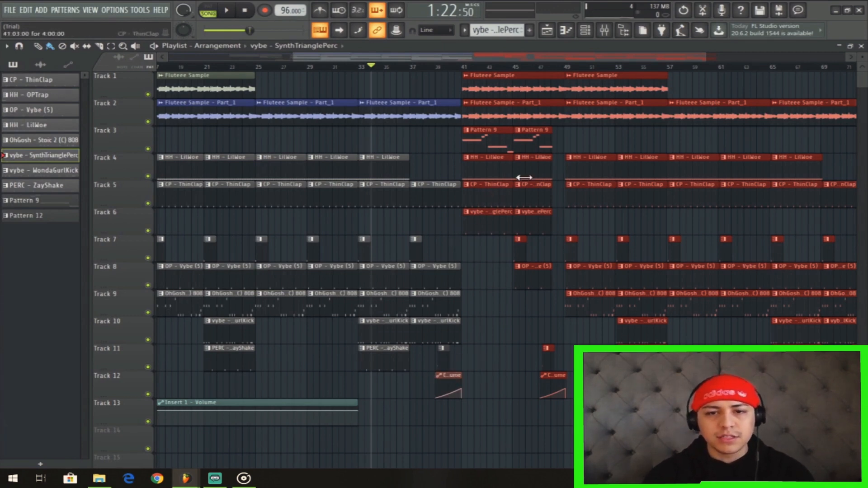
left_click_drag(709, 59, 493, 79)
left_click(445, 32)
left_click(438, 64)
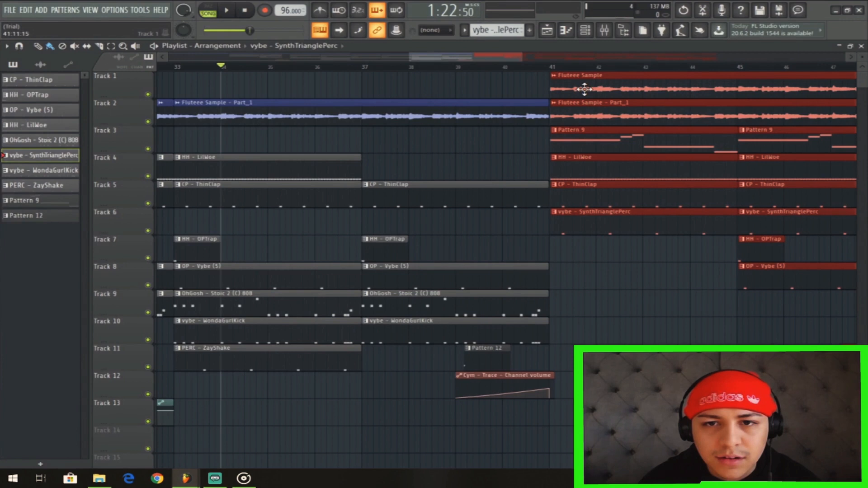
left_click_drag(584, 89, 583, 89)
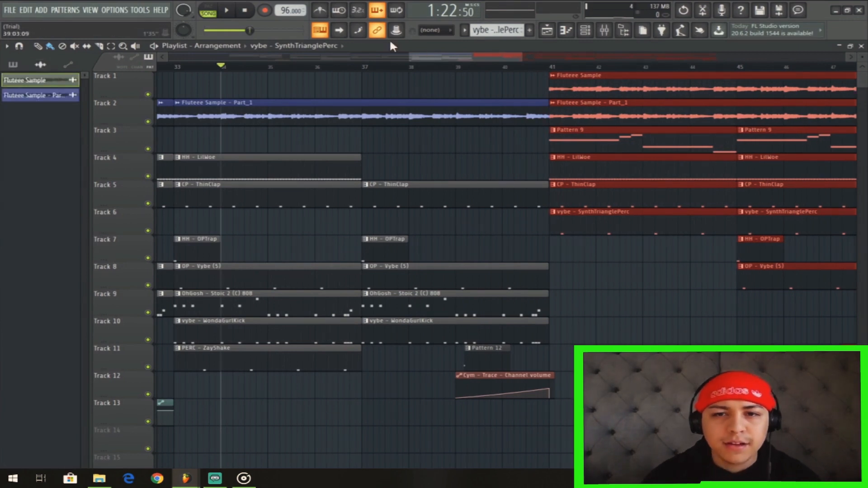
Set the snapping back to Line and play the transition into bar 41.
key("space")
left_click(436, 30)
left_click(436, 65)
left_click_drag(525, 62, 642, 62)
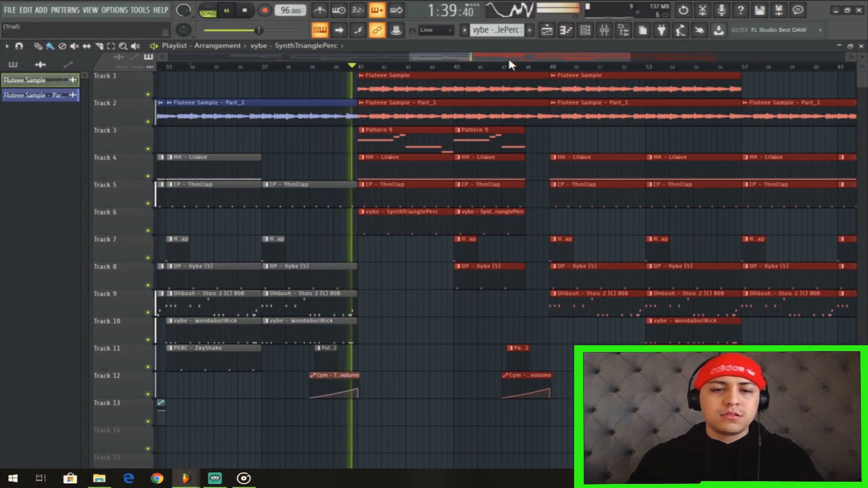
Lower the Insert 5 mixer fader slightly during playback and return to the playlist.
left_click(605, 30)
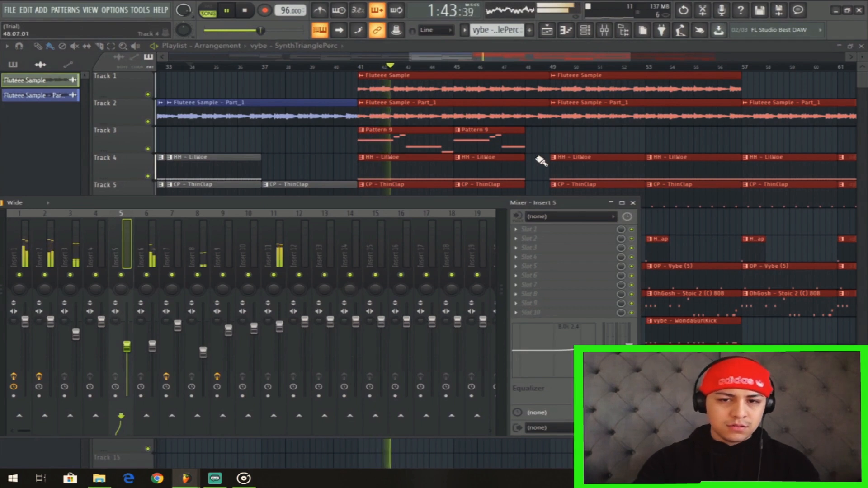
left_click(634, 203)
scroll(697, 68, "down", 3)
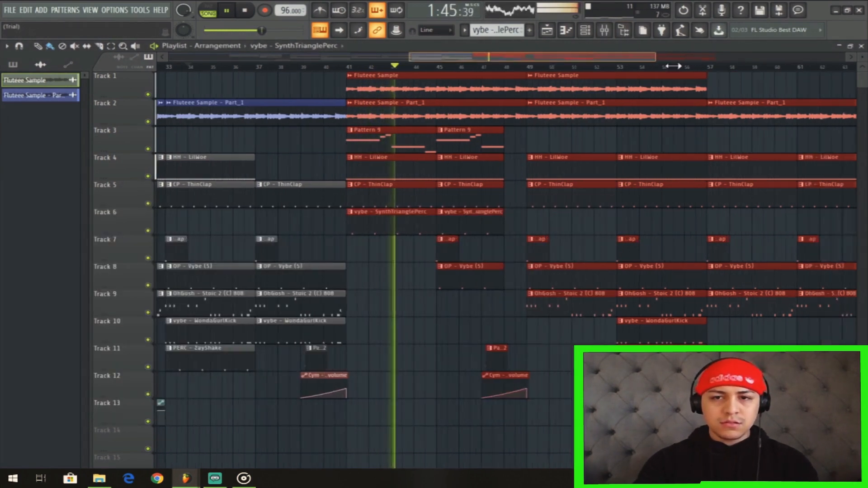
Place a half-bar OhGosh - Stoic 2 (C) 808 clip on Track 9 leading into bar 49 and play the transition.
key("space")
left_click(389, 300)
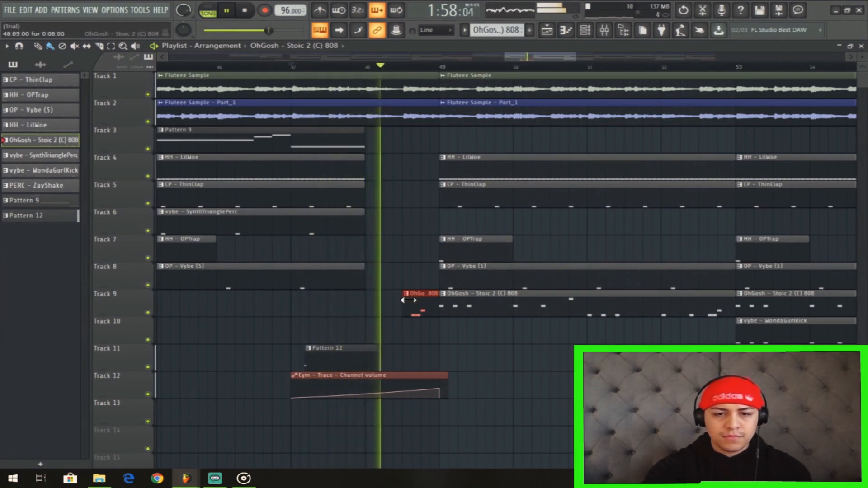
left_click_drag(576, 57, 735, 63)
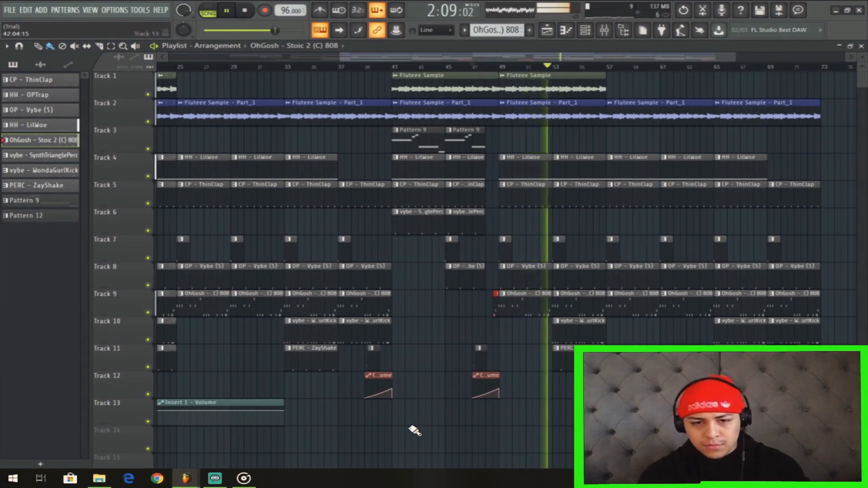
key("space")
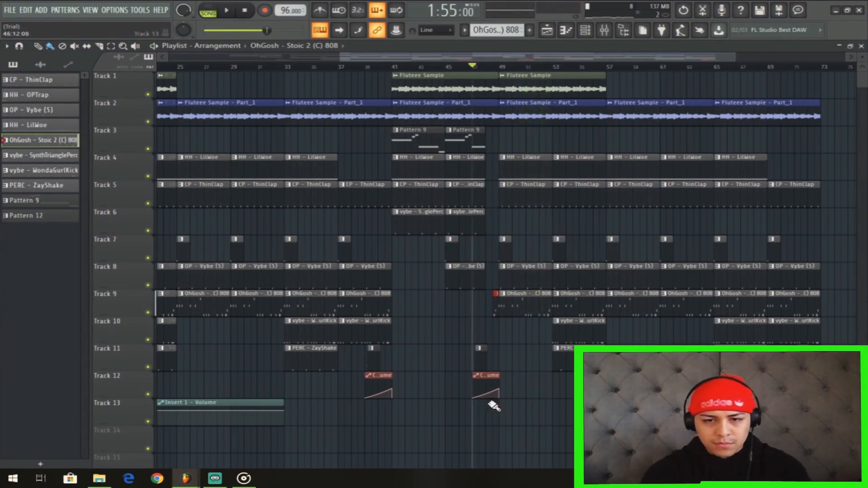
Copy all clips of bars 41 to 56 to bar 73 and the clips of bars 57 to 64 to bar 89.
left_click_drag(394, 425, 603, 57)
left_click_drag(434, 86, 802, 85)
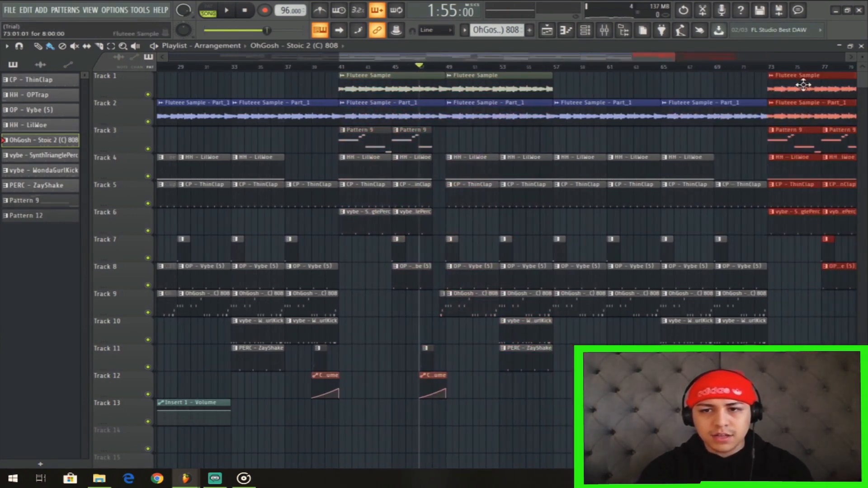
left_click_drag(642, 59, 765, 80)
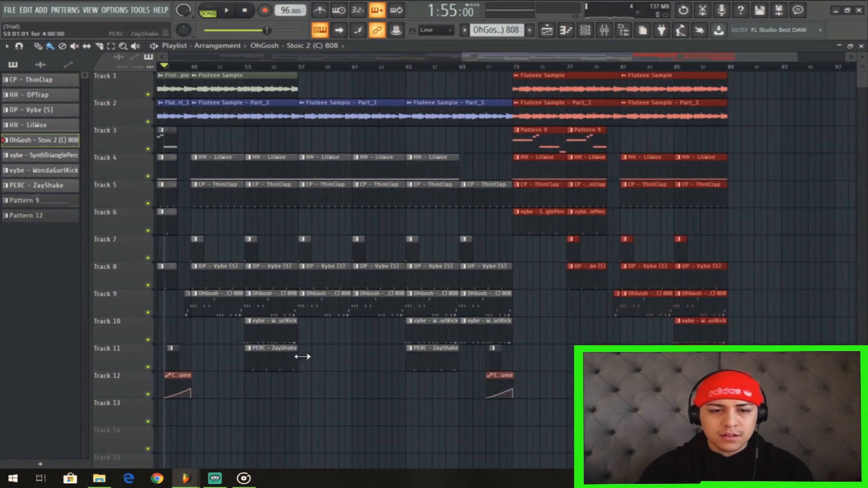
left_click_drag(308, 391, 404, 117)
left_click_drag(319, 120, 752, 117)
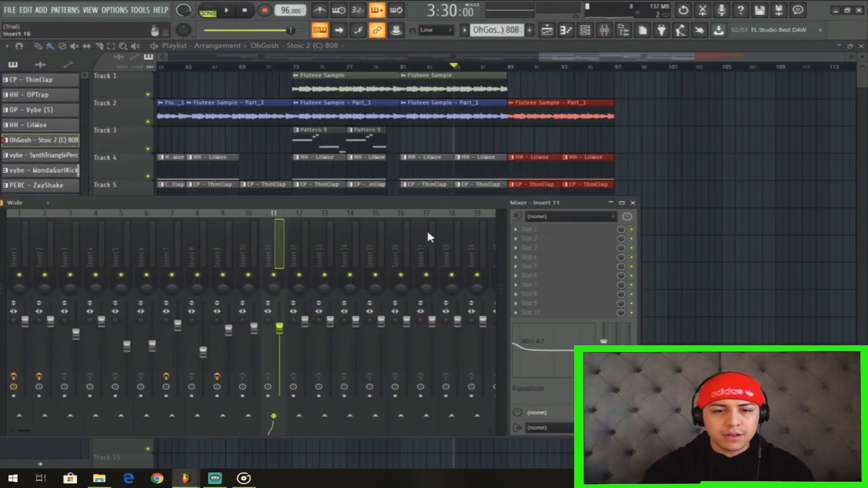
Reset the Master fader to its default level and create an automation clip for the Master volume.
left_click_drag(439, 209, 645, 222)
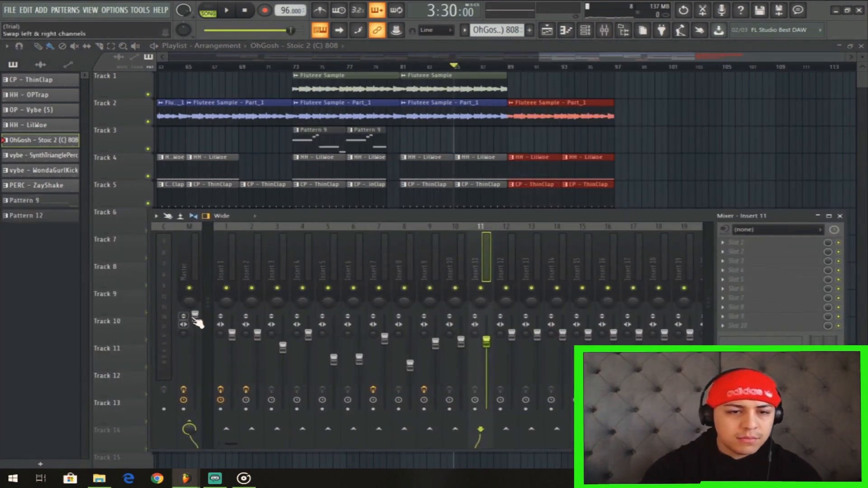
right_click(198, 320)
left_click(211, 323)
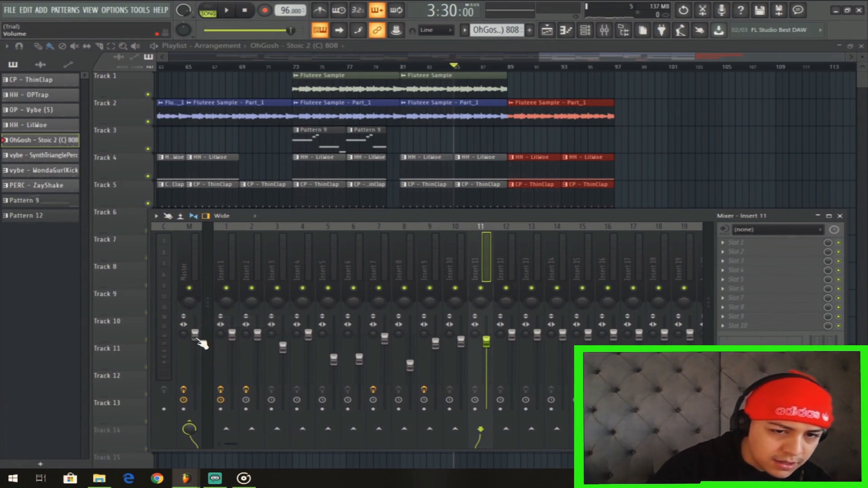
right_click(195, 335)
left_click(239, 384)
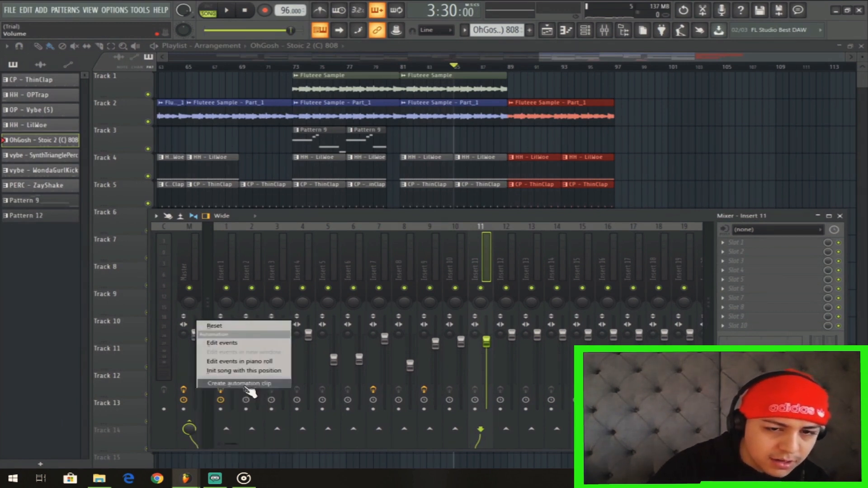
Play the ending of the song from bar 89.
scroll(776, 118, "right", 4)
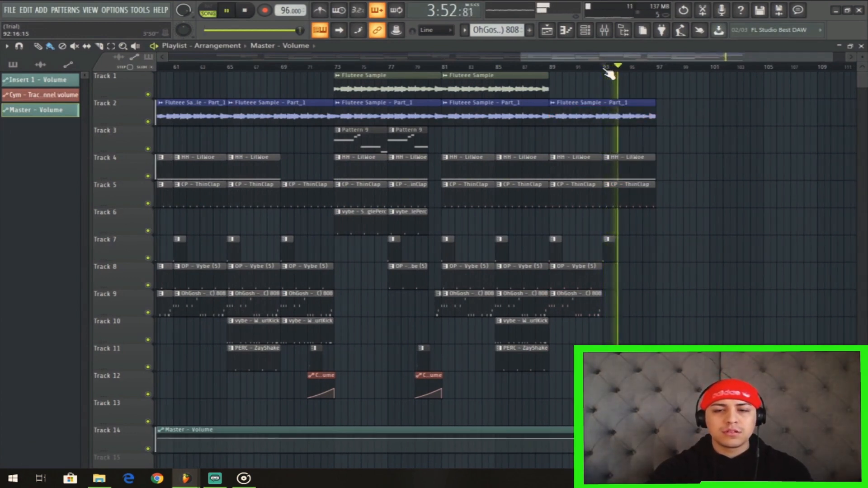
left_click(554, 68)
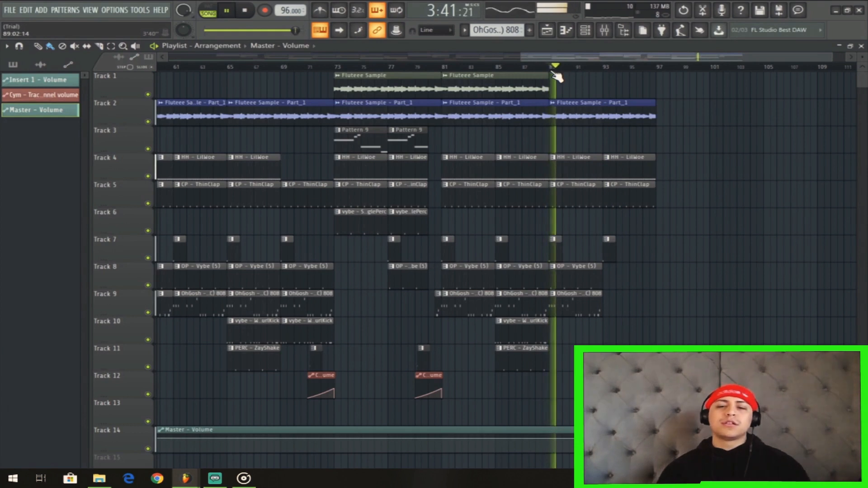